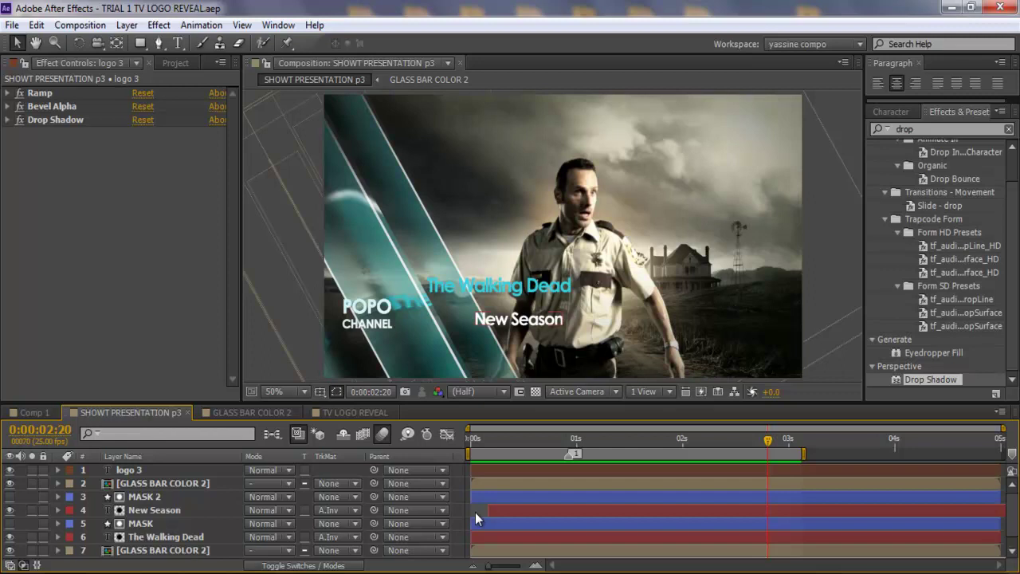
- Preview the finished intro, then create comp SHOW PRESENTATION TUTORIAL 3 at HDV/HDTV 720 25, 5 seconds
key(space)
key(ctrl+n)
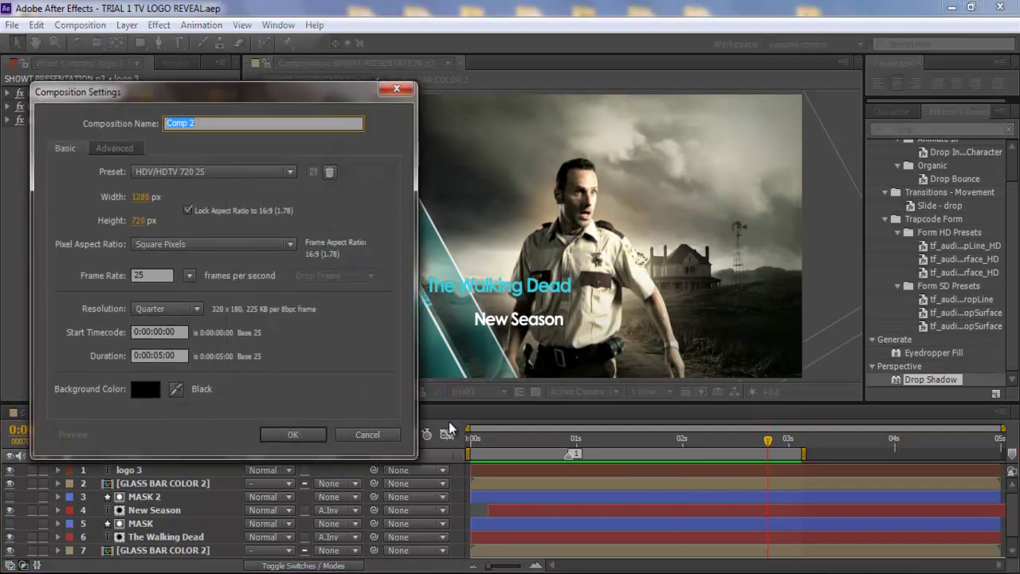
text(SHOW PRESENTATION TUTORIAL 3)
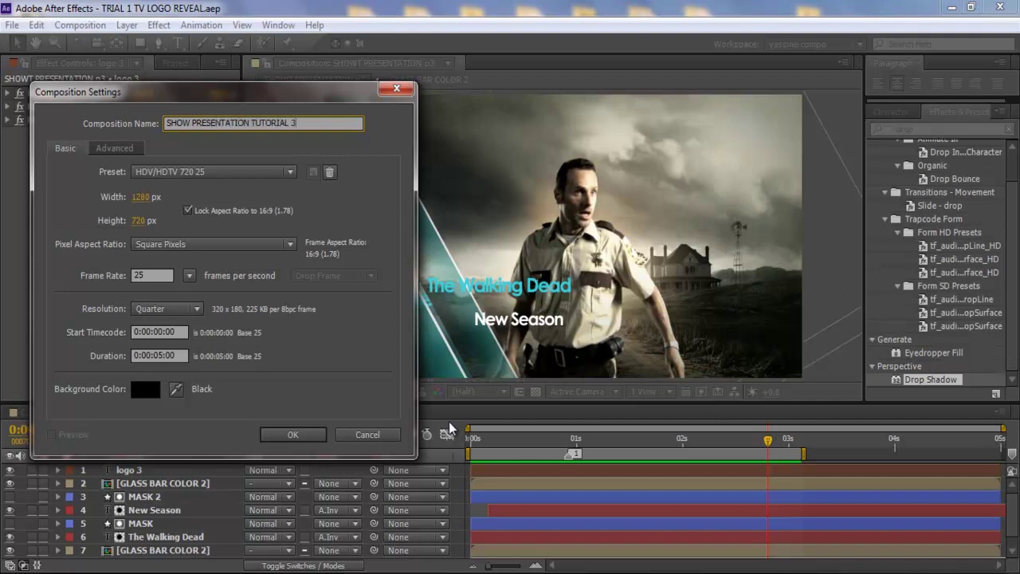
key(Return)
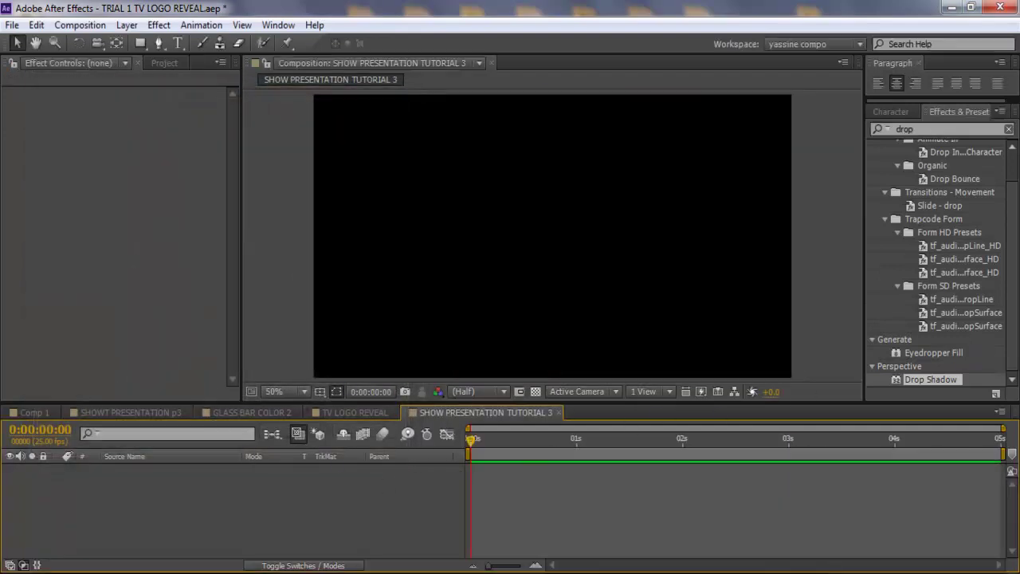
- Add the 84707194.mp4 footage to the new comp as its only layer
click(159, 61)
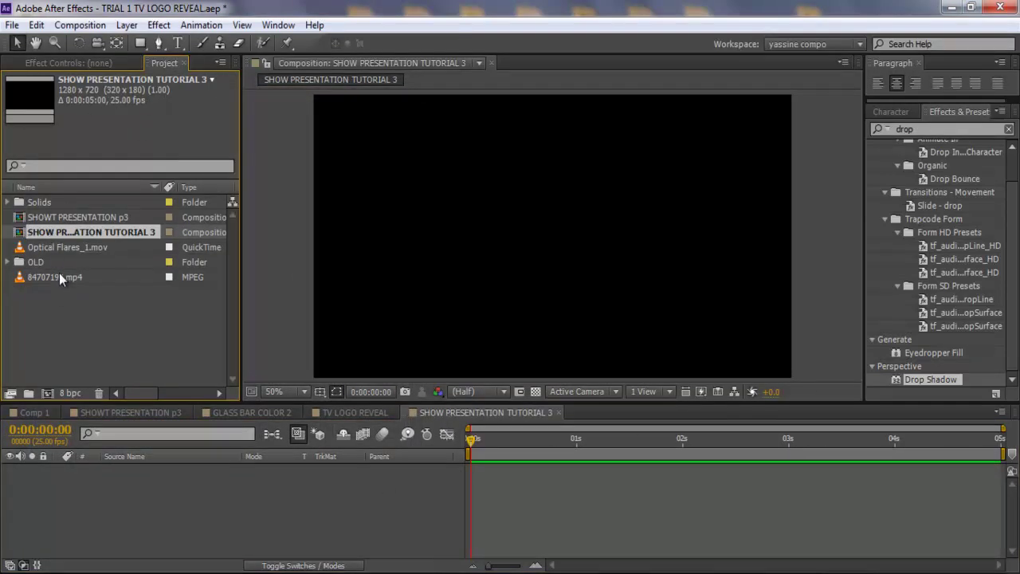
drag(59, 276, 145, 472)
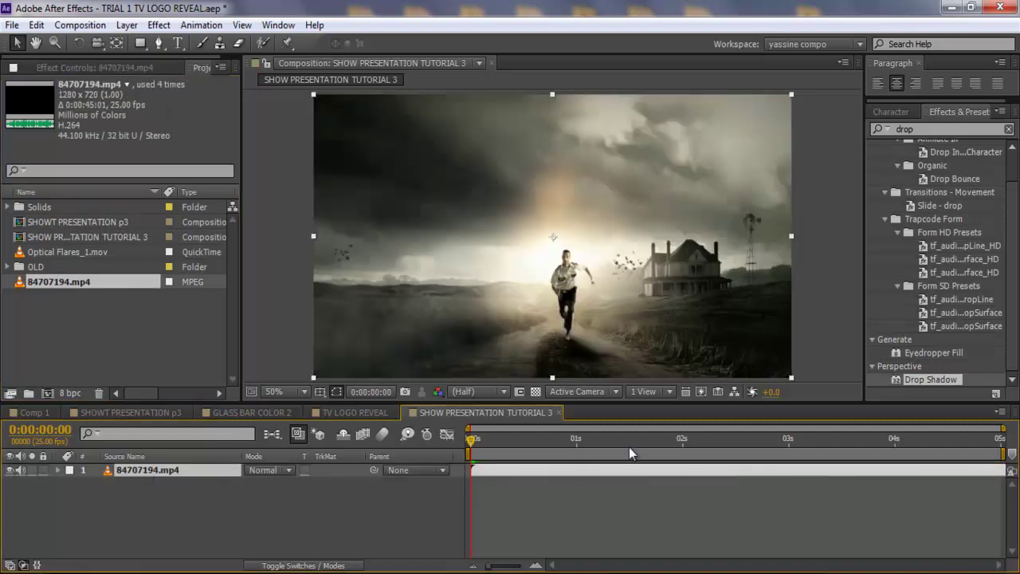
click(246, 496)
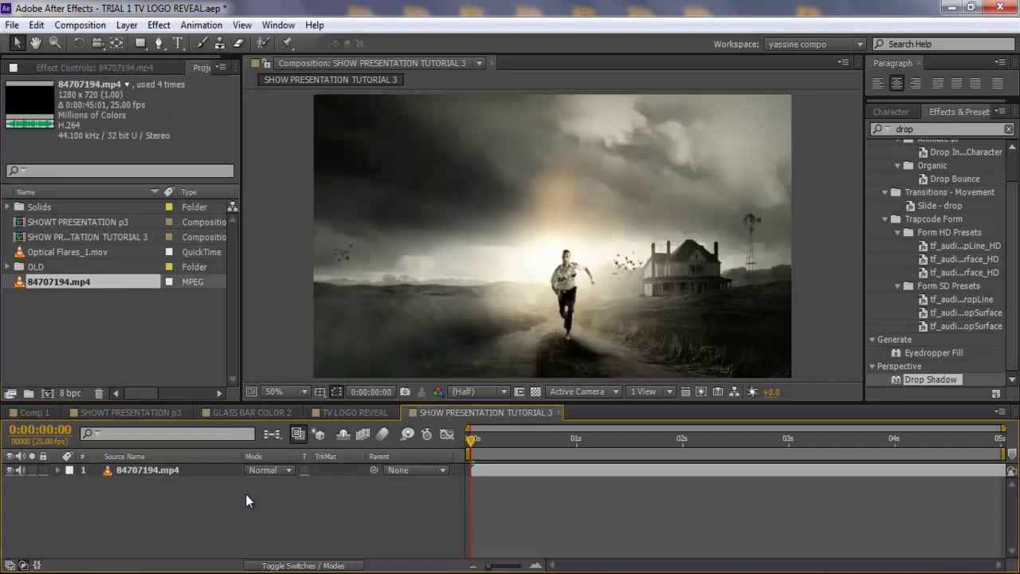
click(111, 334)
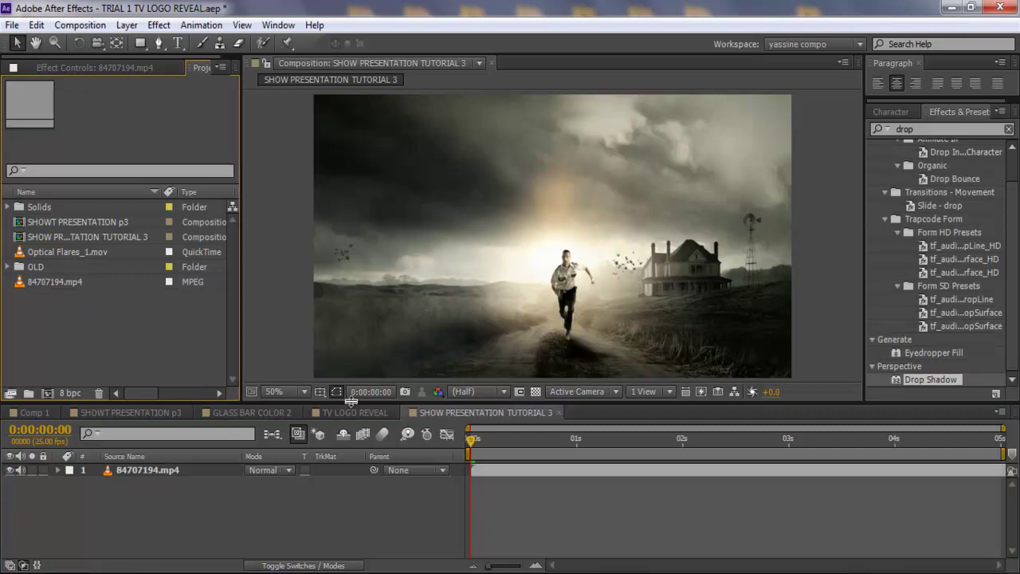
- Look over the TV LOGO REVEAL and GLASS BAR COLOR 2 comps, then return to the new comp
click(383, 412)
click(396, 412)
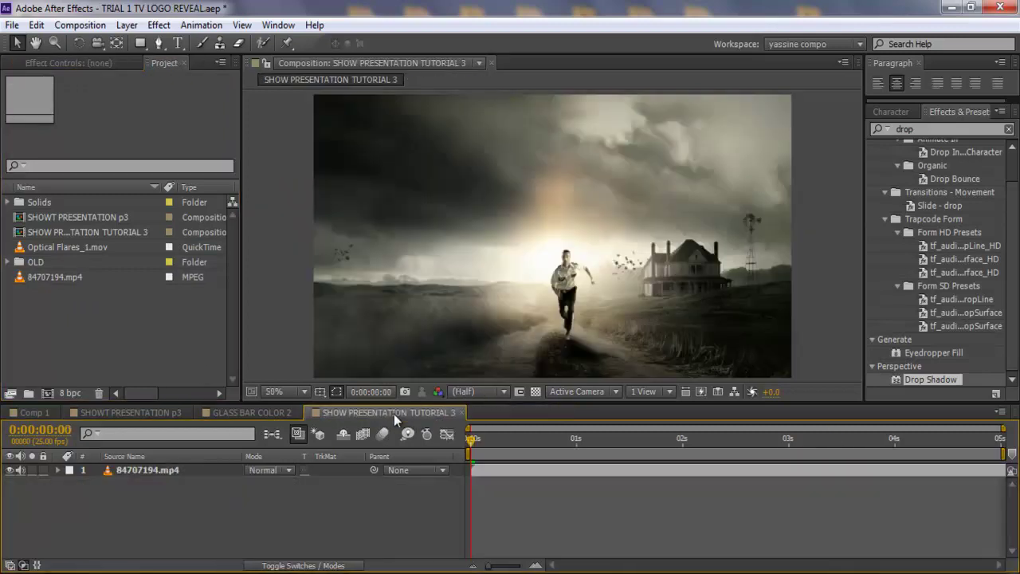
click(227, 413)
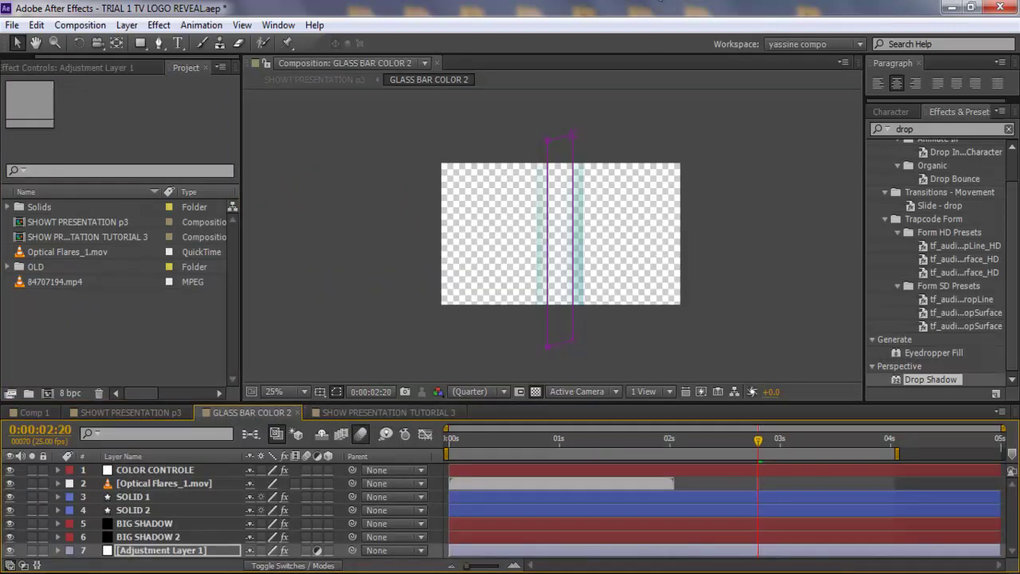
click(298, 412)
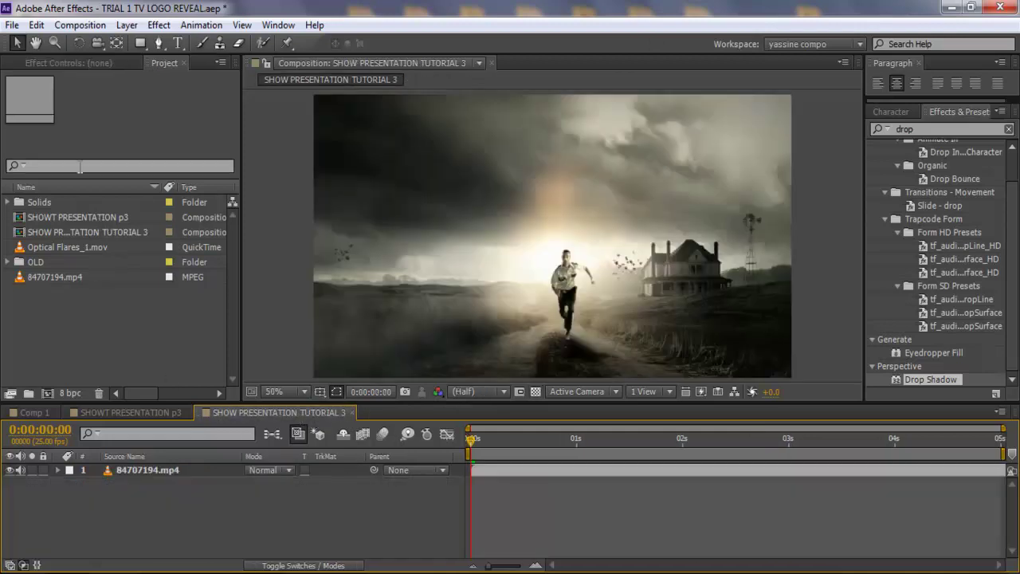
- Search the project for 'glass' and open GLASS BAR COLOR 2 to inspect it
click(80, 166)
text(gla)
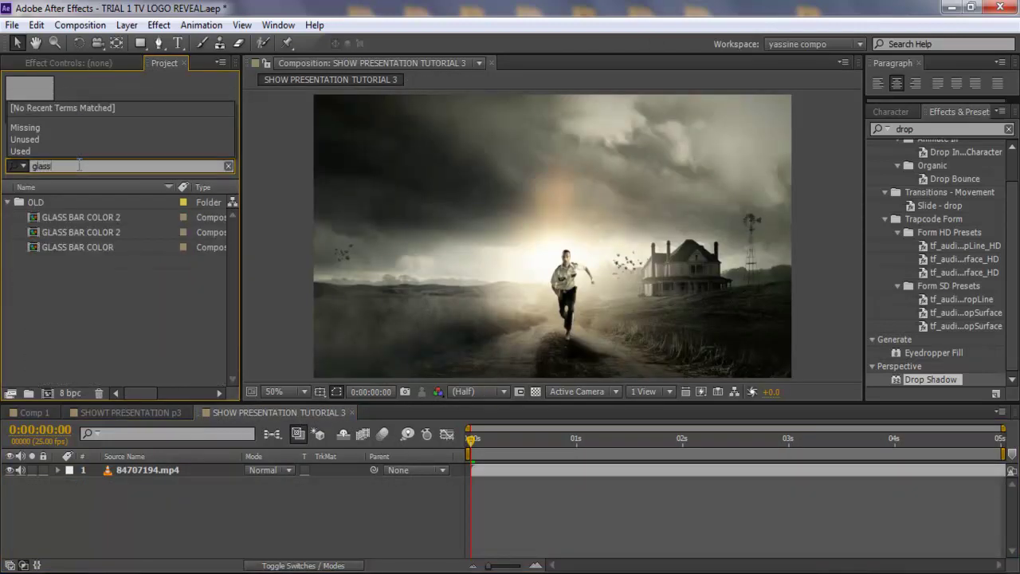
text(ss)
click(78, 217)
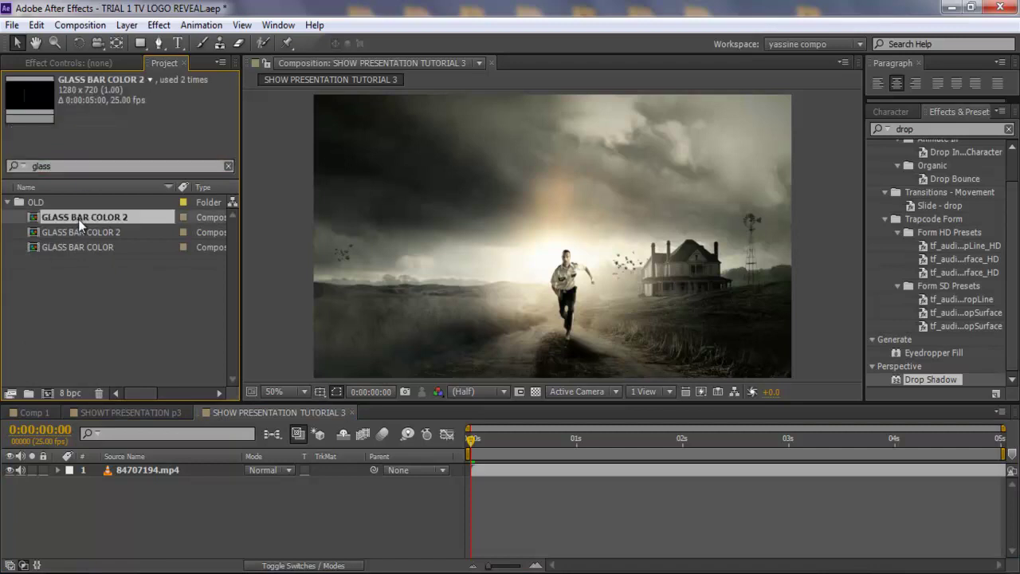
click(87, 232)
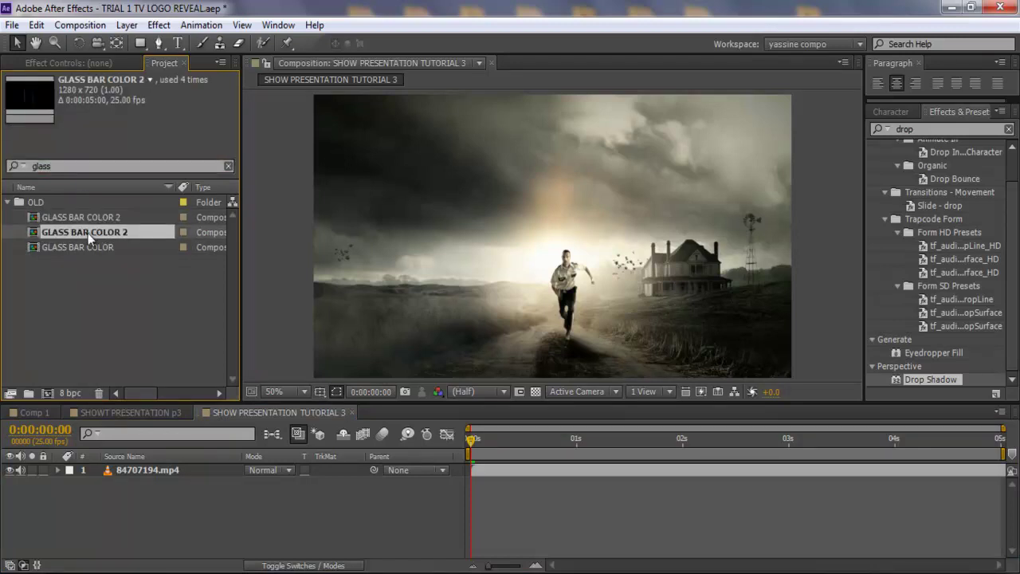
double_click(88, 233)
click(272, 413)
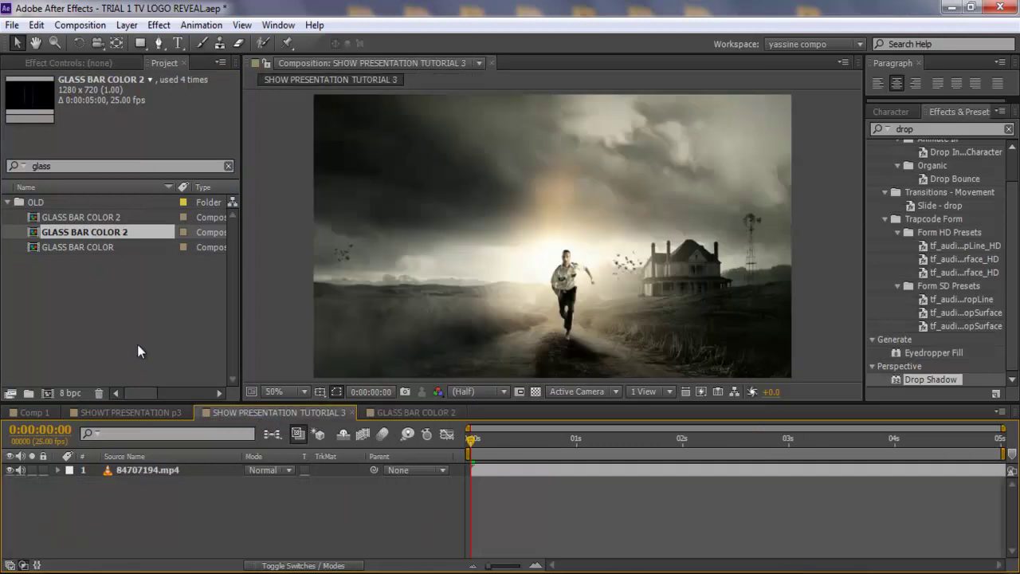
- Add GLASS BAR COLOR 2 above the footage and rotate it -30°
drag(71, 236, 159, 480)
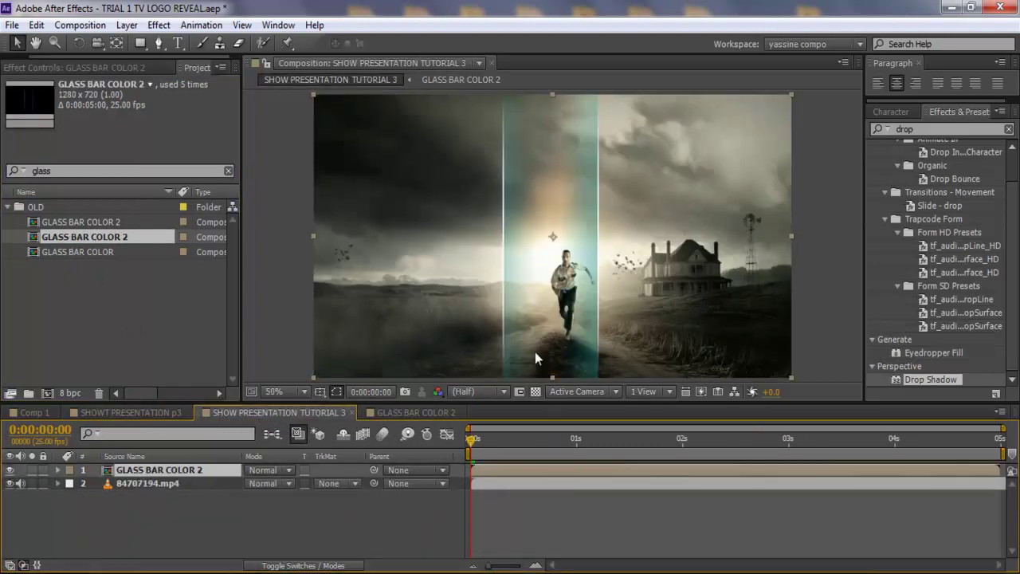
key(r)
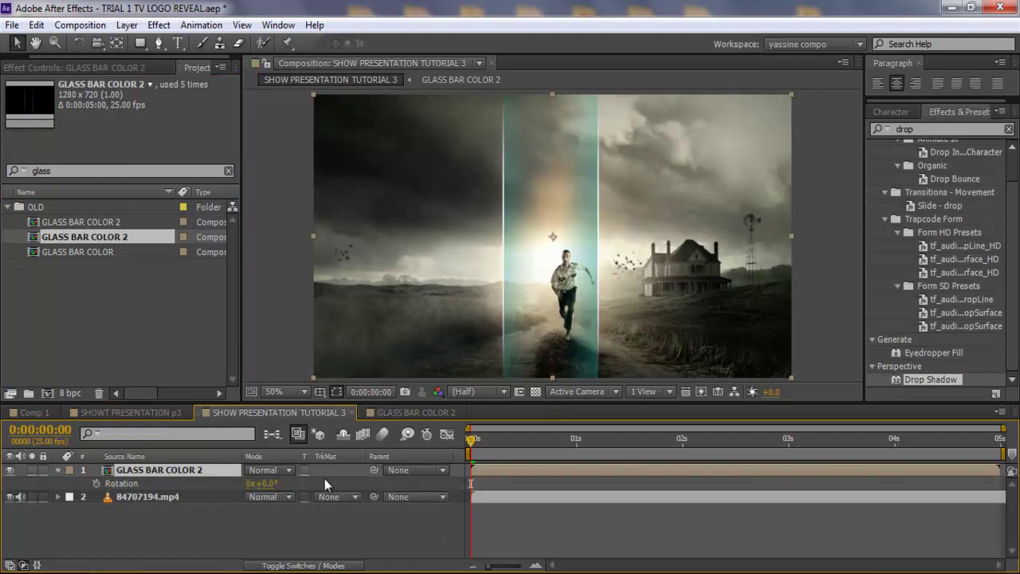
click(265, 483)
text(-30)
key(Return)
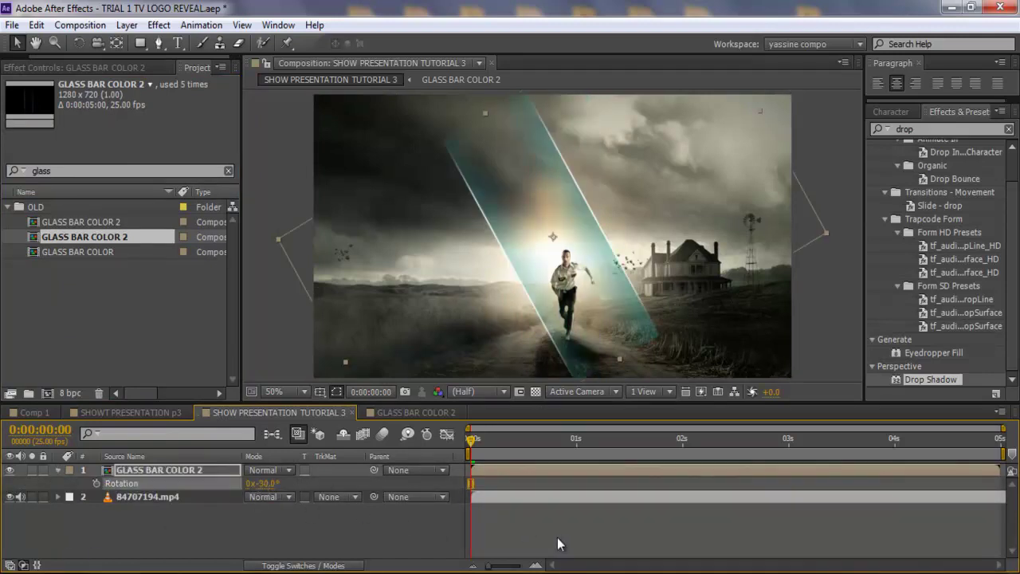
- Stretch the glass bar longer and move it to the frame's left side
drag(621, 359, 650, 401)
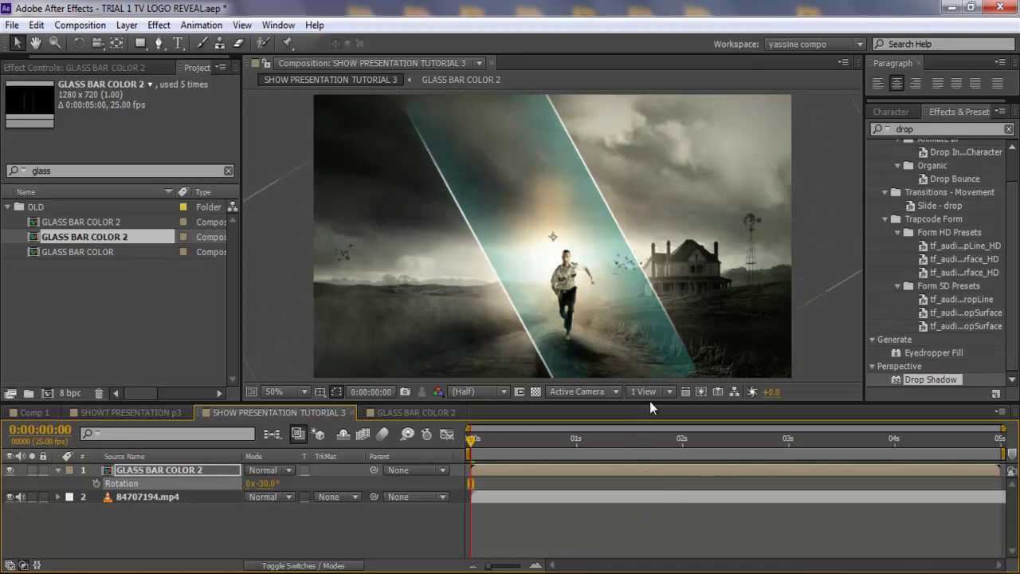
key(ctrl+z)
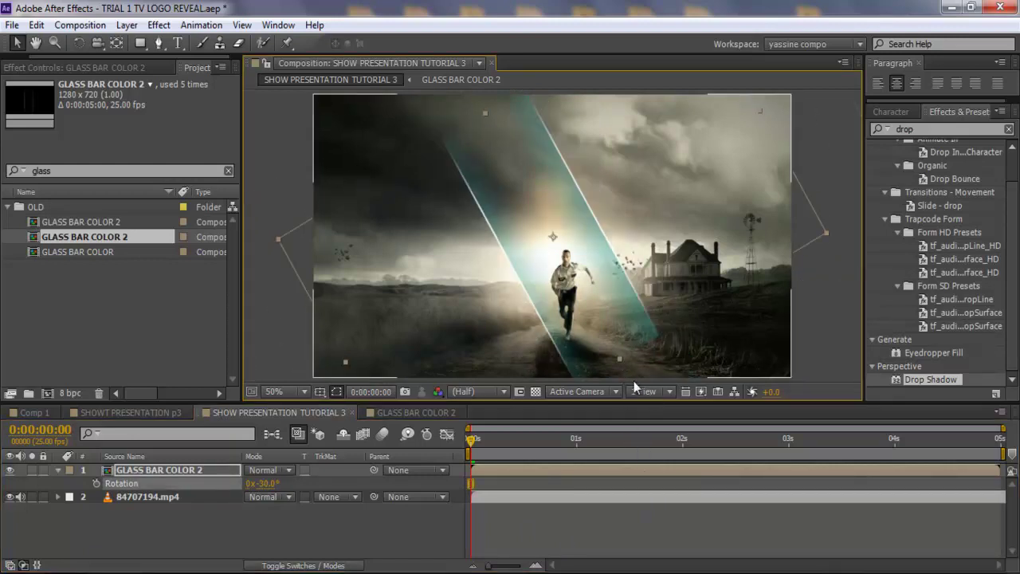
drag(621, 359, 672, 432)
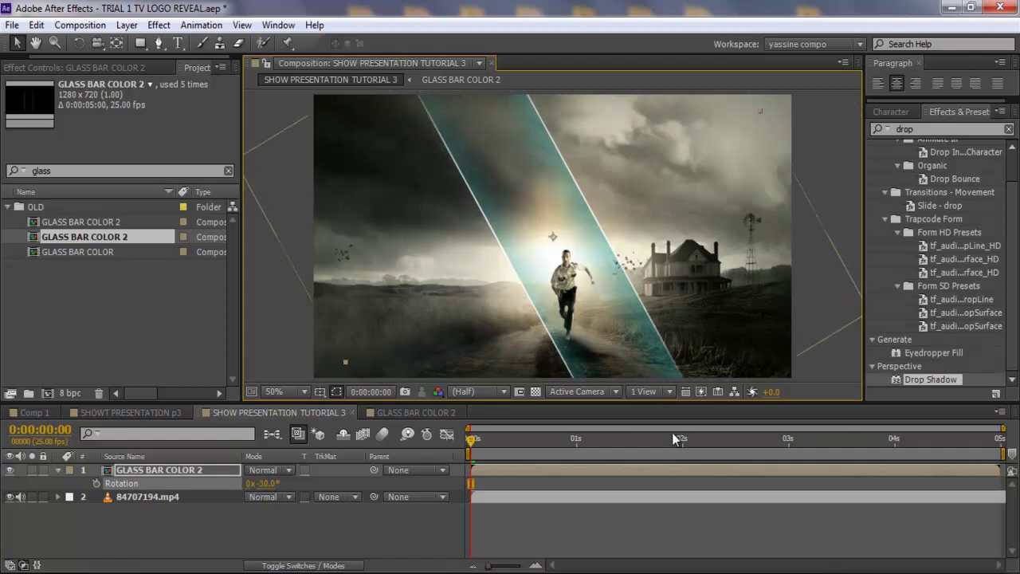
drag(561, 240, 404, 276)
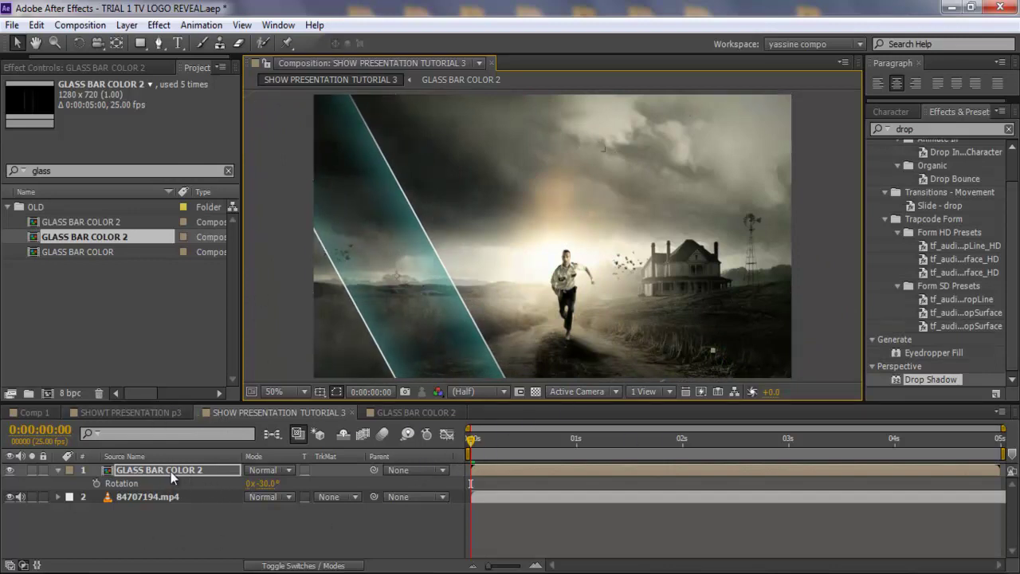
- Show the bar's Scale and add composition marker 2 around three seconds
key(s)
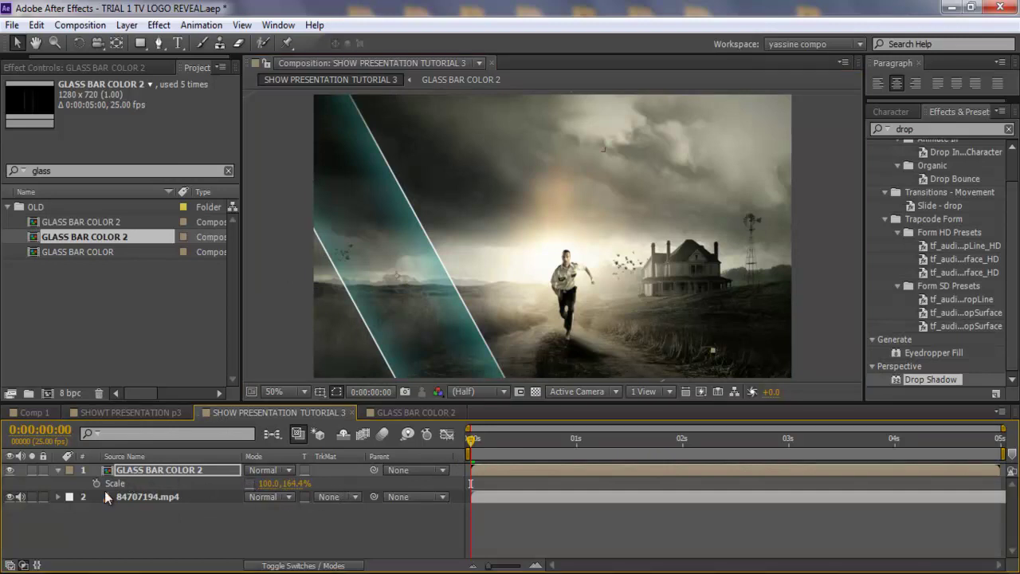
drag(574, 440, 547, 443)
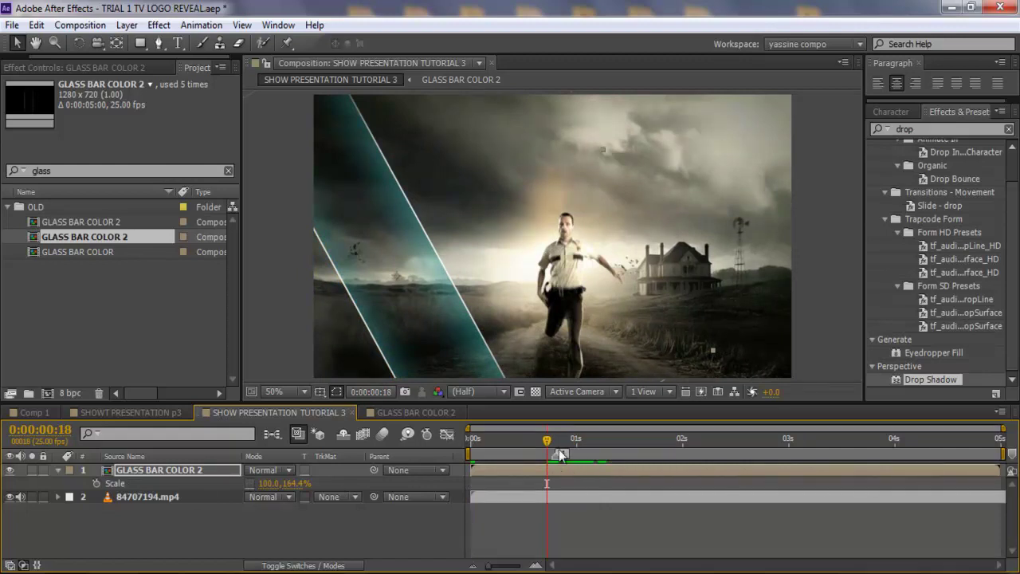
drag(1012, 454, 813, 471)
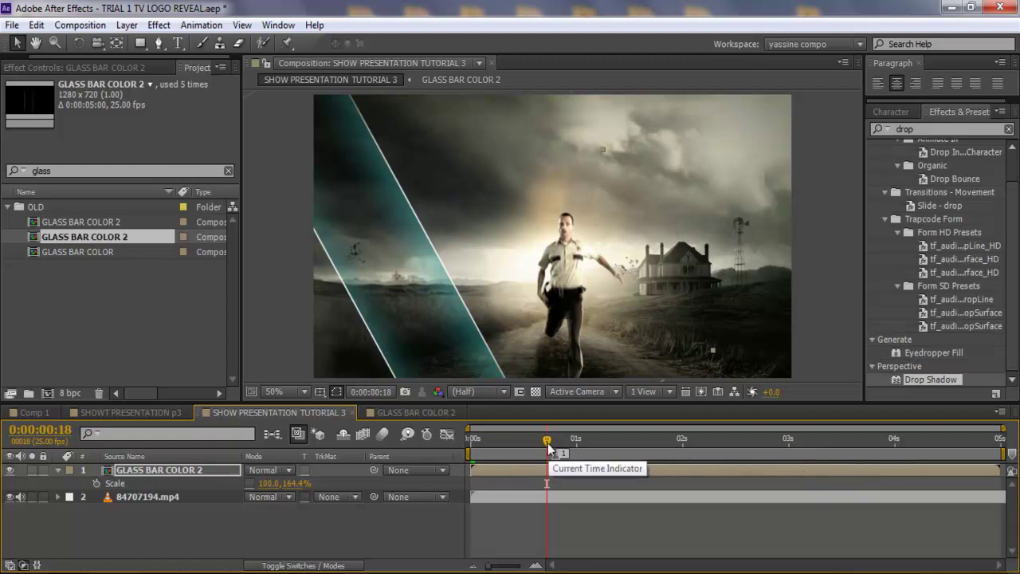
- Keyframe the bar's Scale at 0:00:00:20, with width 0 at 0:00:00:02
mouse_move(548, 448)
mouse_down()
mouse_move(593, 448)
mouse_move(555, 457)
mouse_up()
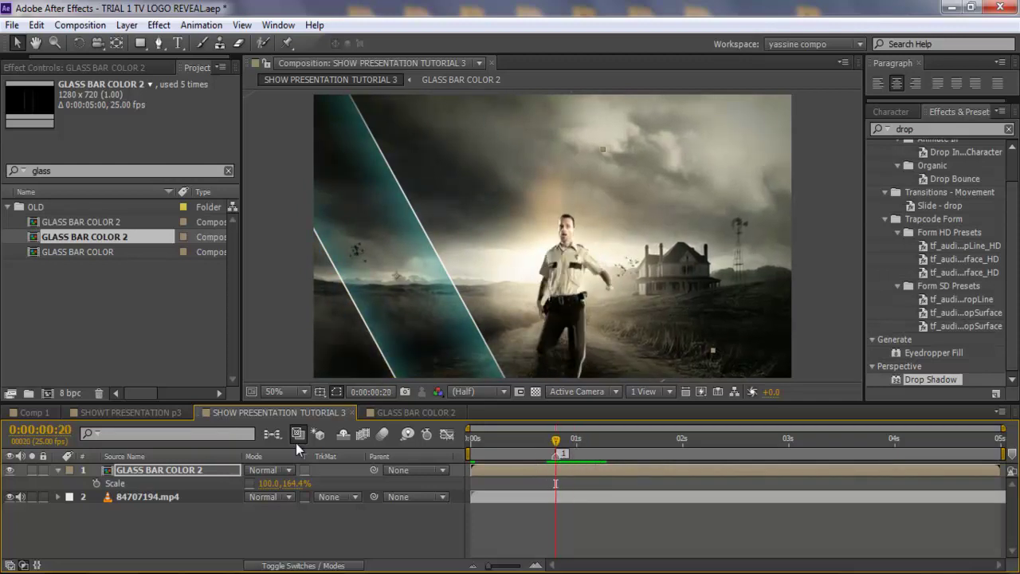
click(159, 469)
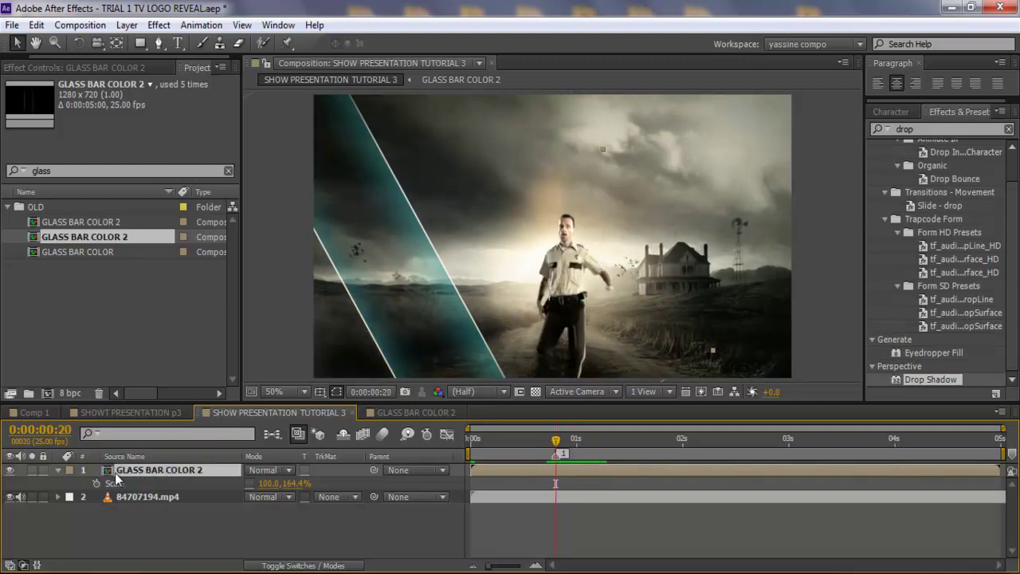
click(97, 483)
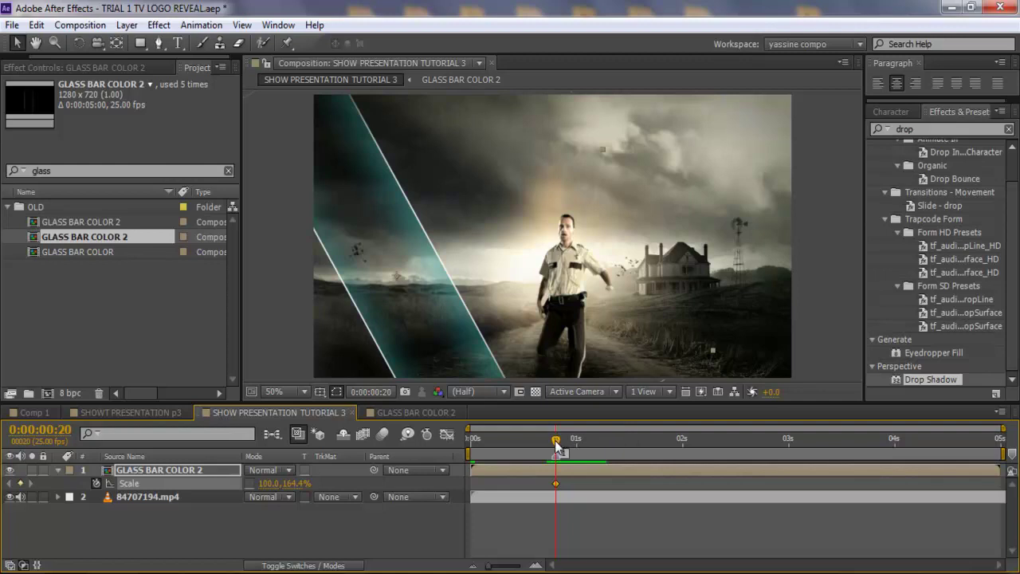
drag(560, 441, 480, 445)
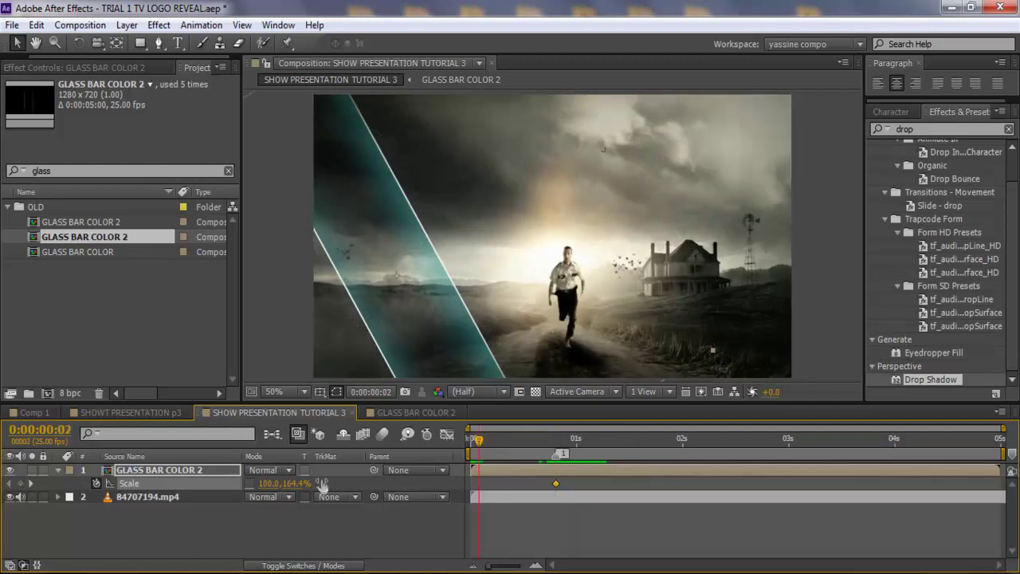
click(269, 483)
text(0)
key(Return)
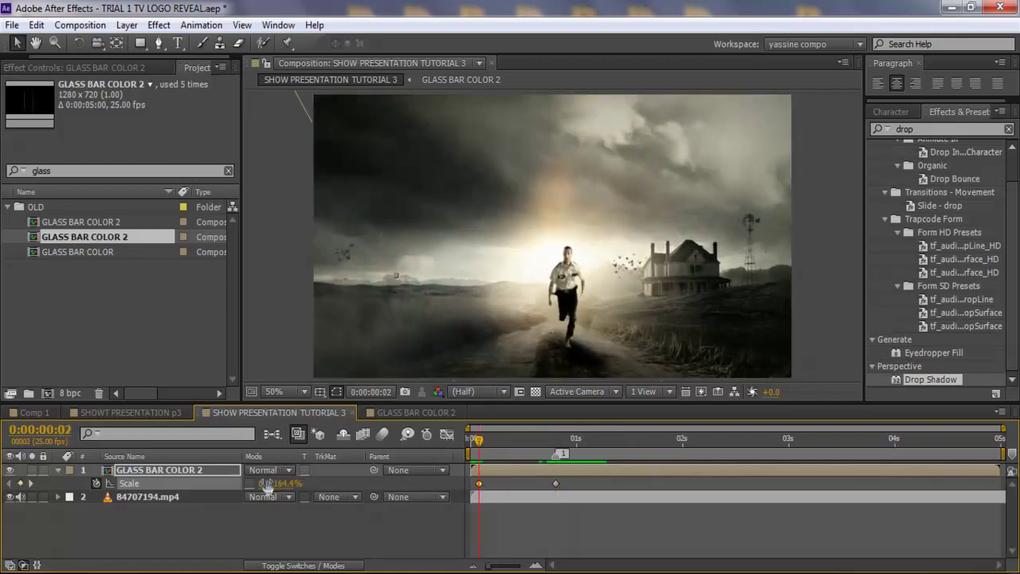
click(555, 483)
- Apply Easy Ease to the frame-20 Scale keyframe
right_click(556, 483)
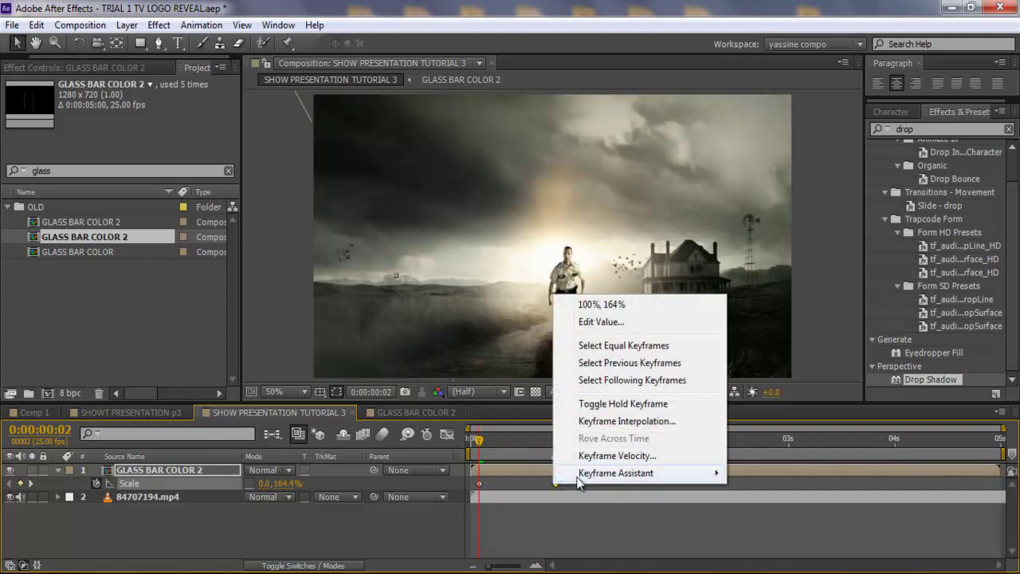
click(792, 371)
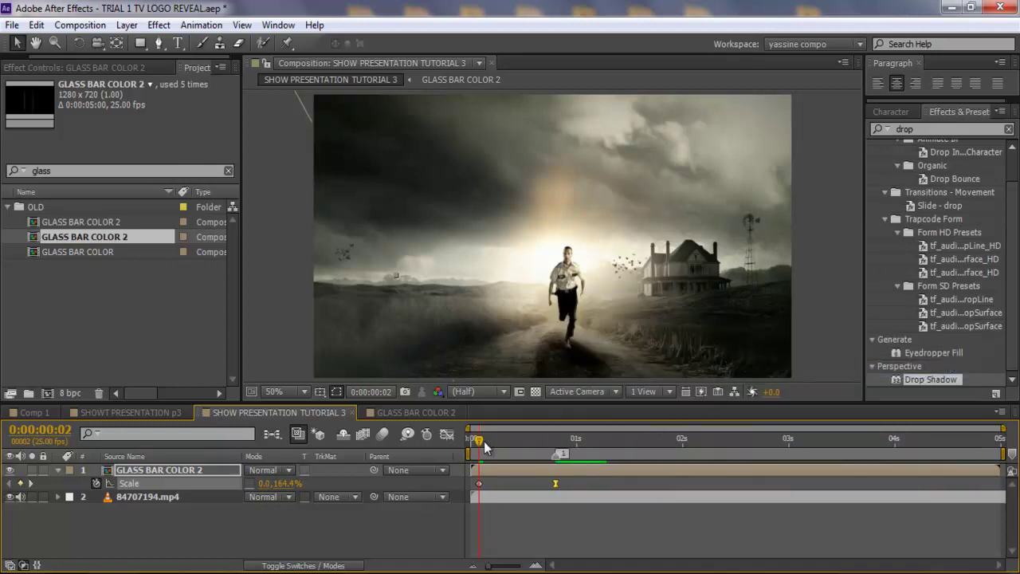
click(532, 435)
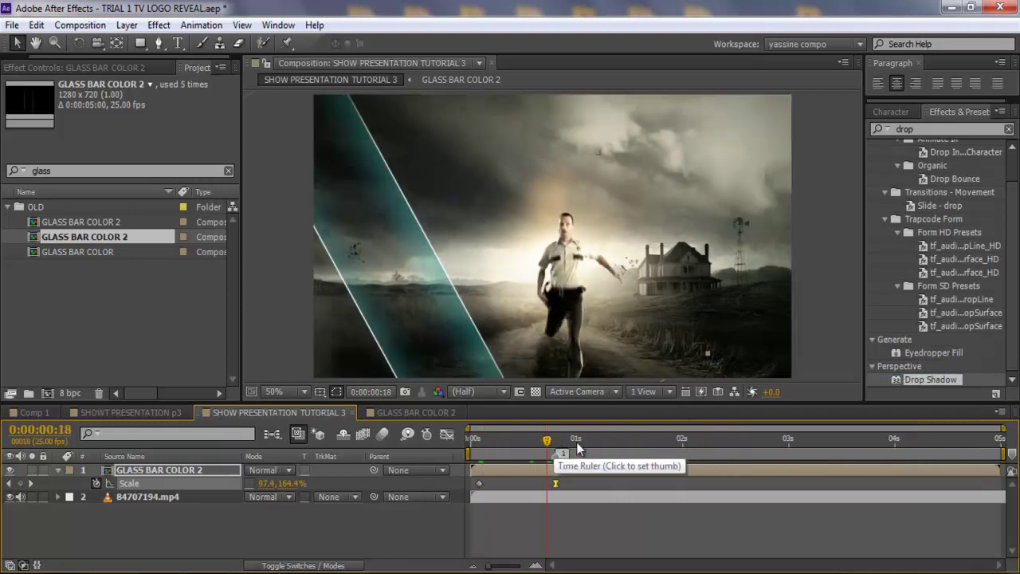
click(611, 439)
mouse_move(996, 441)
mouse_down()
mouse_move(968, 444)
mouse_move(1001, 439)
mouse_up()
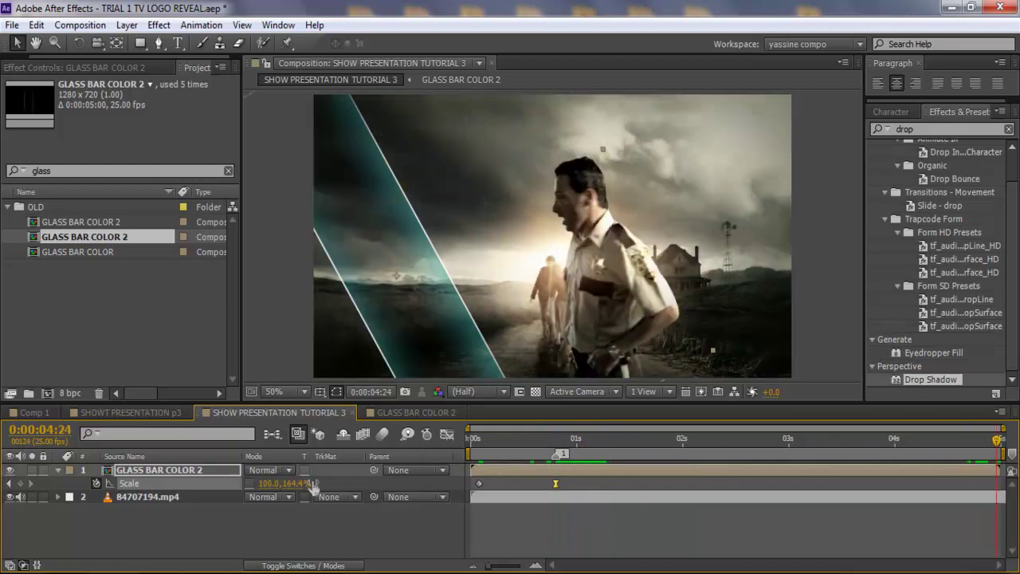
- Set Scale width to 80% at frame 20 and add a 100% keyframe at 0:00:04:24
click(271, 484)
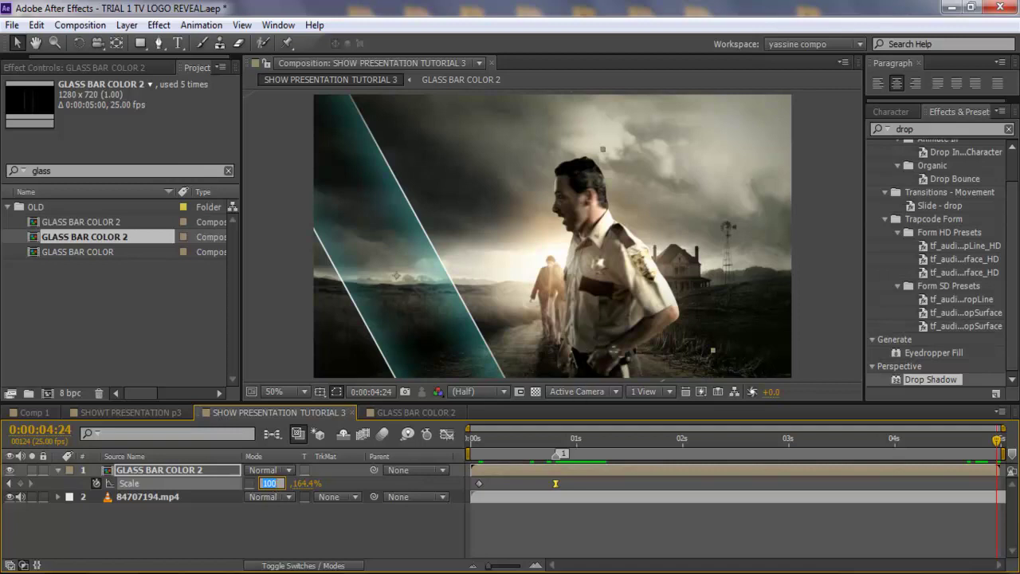
click(556, 441)
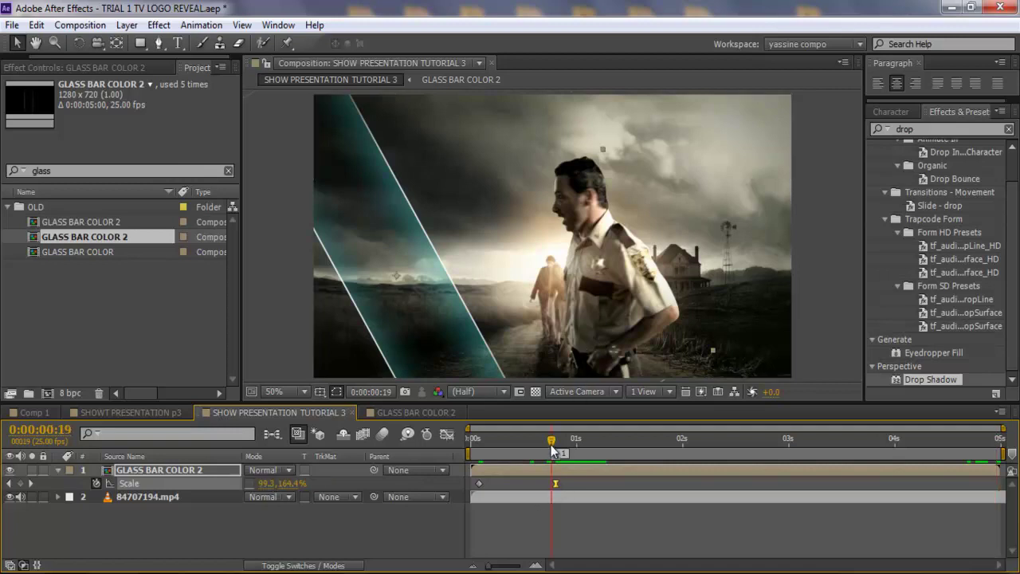
click(269, 483)
text(80)
key(Return)
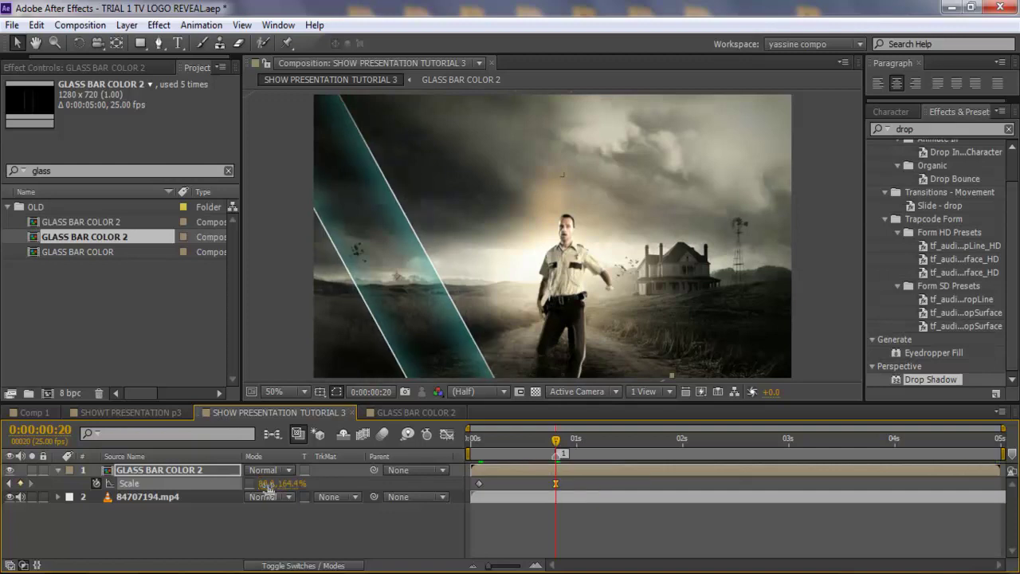
click(998, 440)
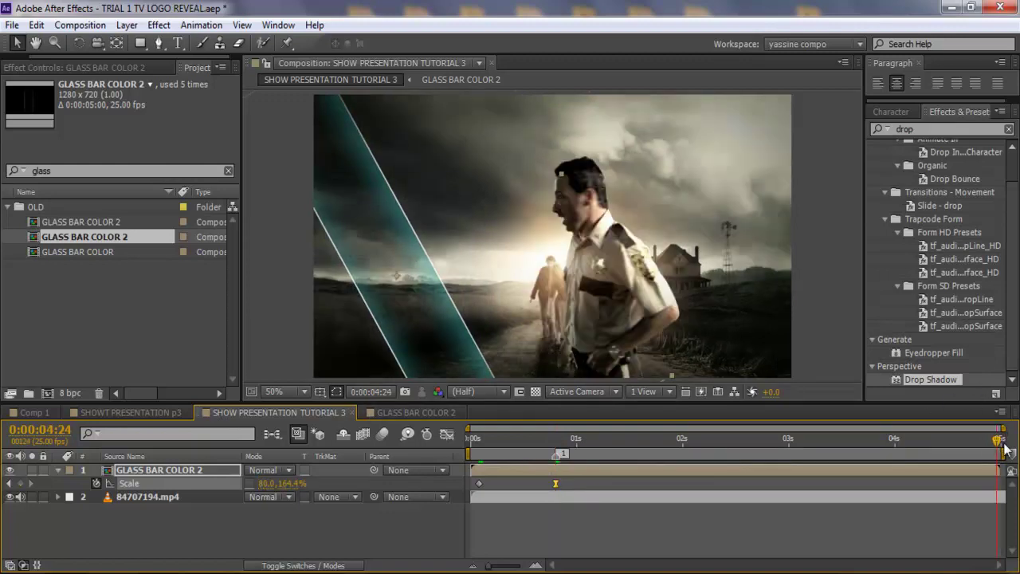
click(268, 484)
text(100)
key(Return)
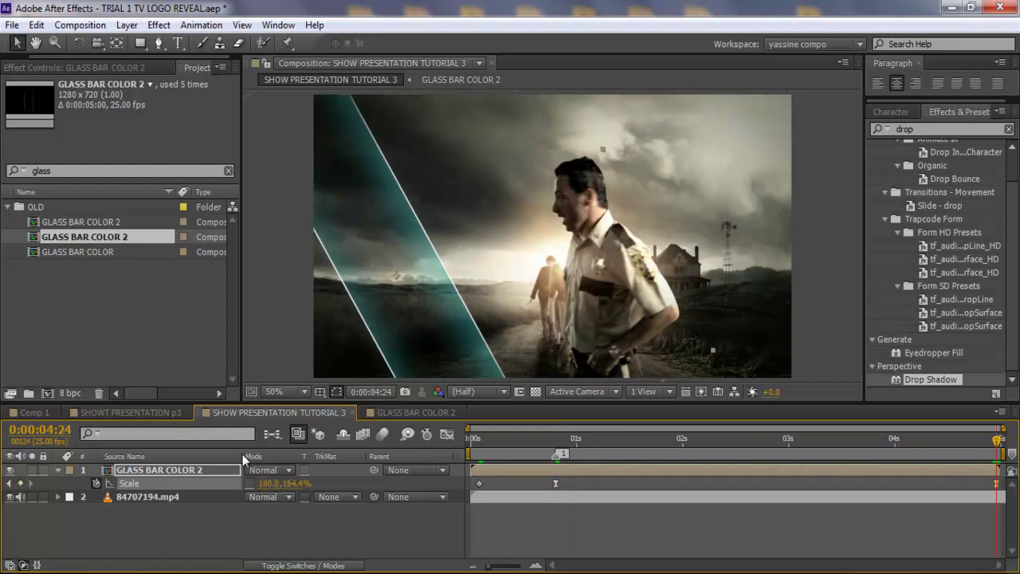
click(446, 435)
- In the maximized speed graph, raise the frame-20 keyframe's outgoing speed to 7.69 %/sec
click(556, 528)
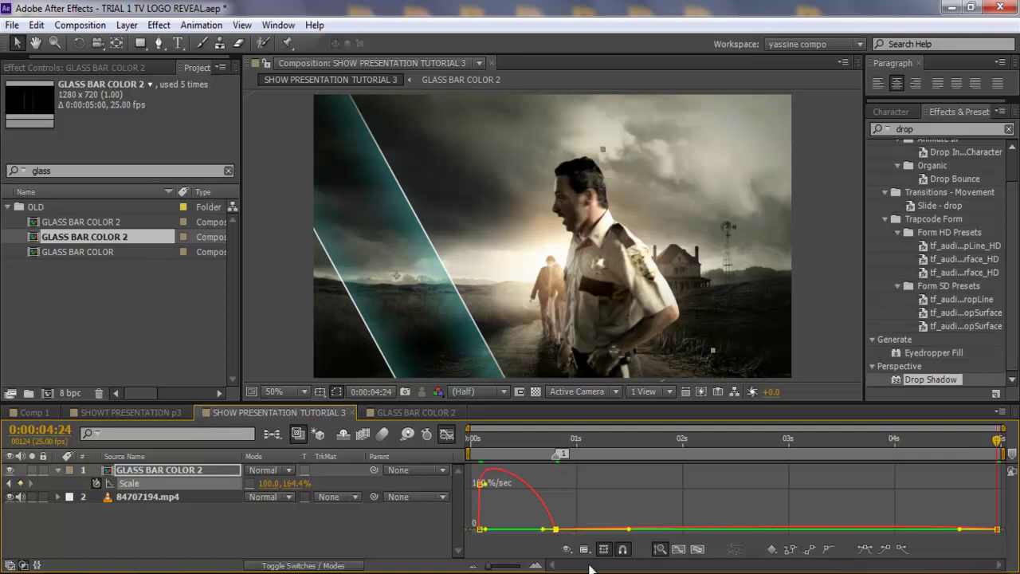
key(grave)
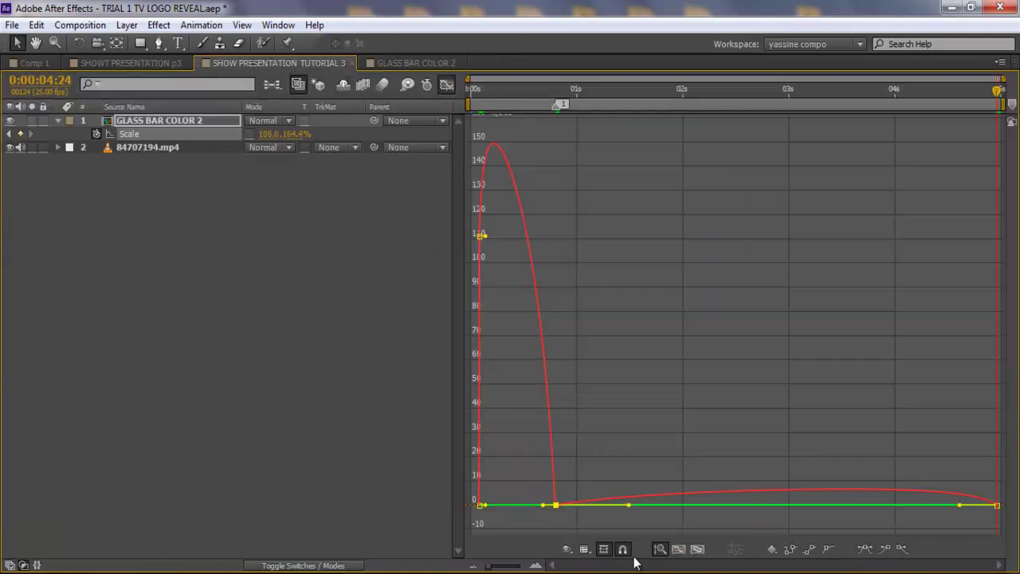
click(697, 548)
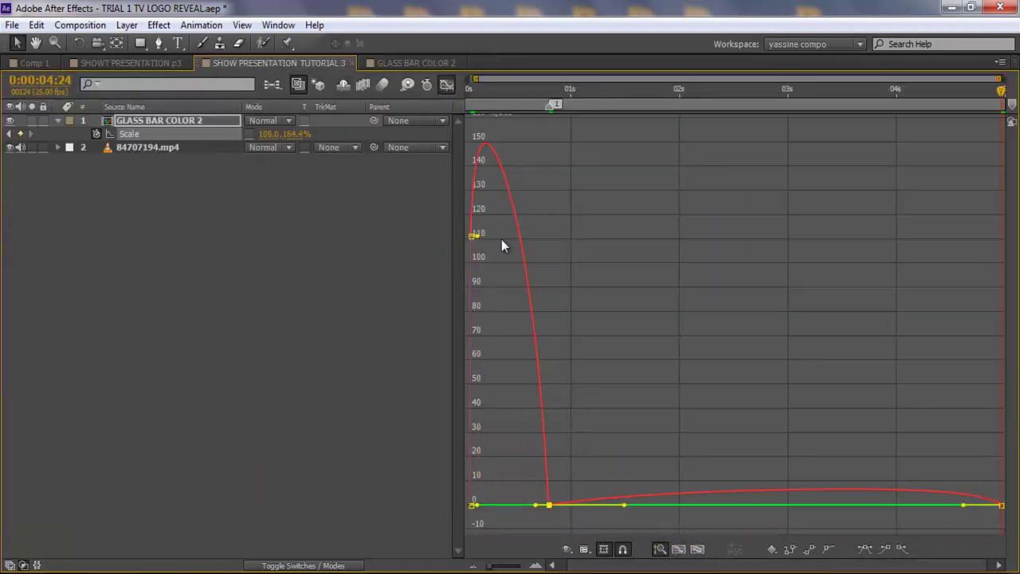
drag(471, 90, 494, 89)
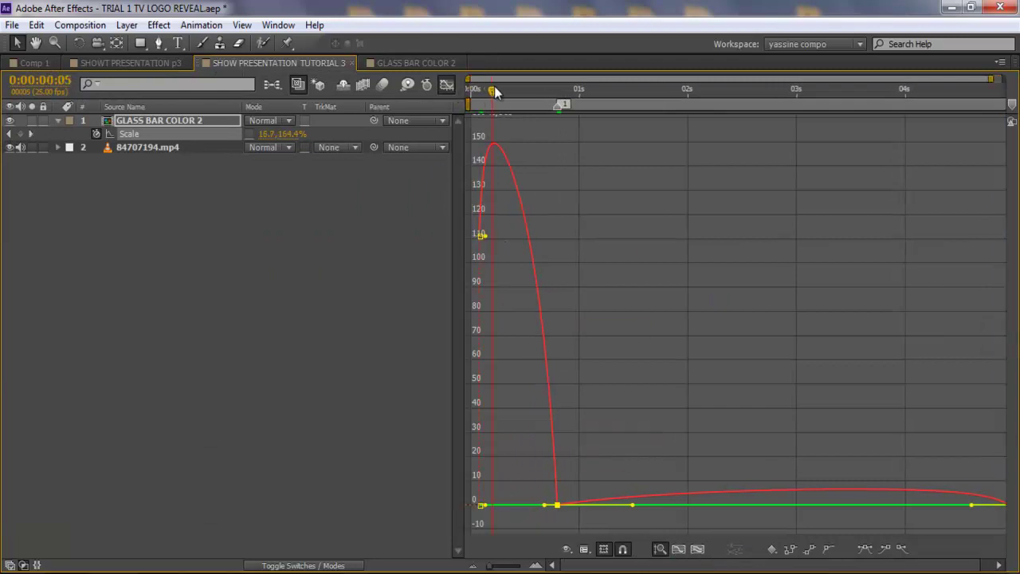
drag(614, 76, 573, 77)
drag(527, 566, 519, 560)
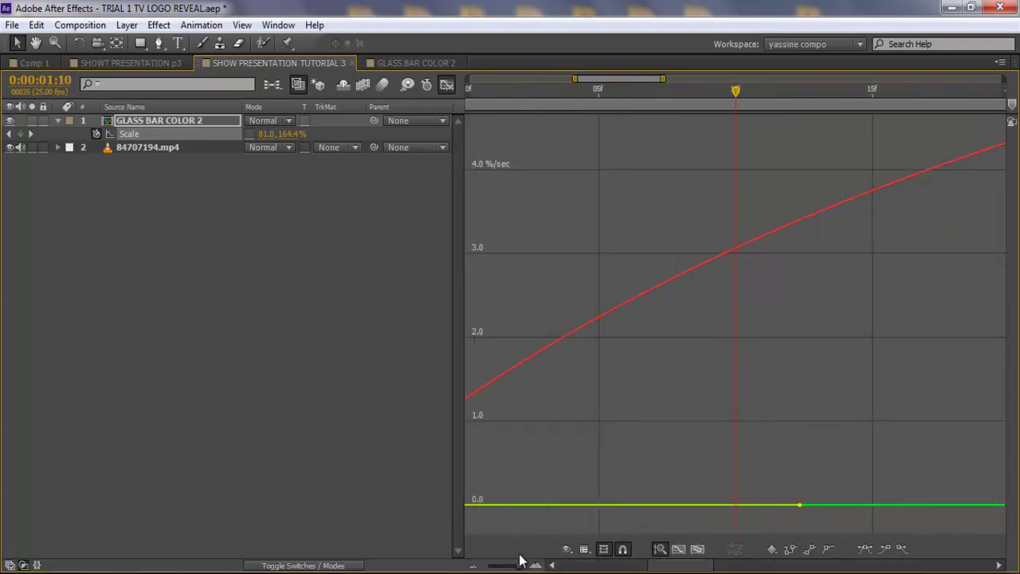
click(678, 550)
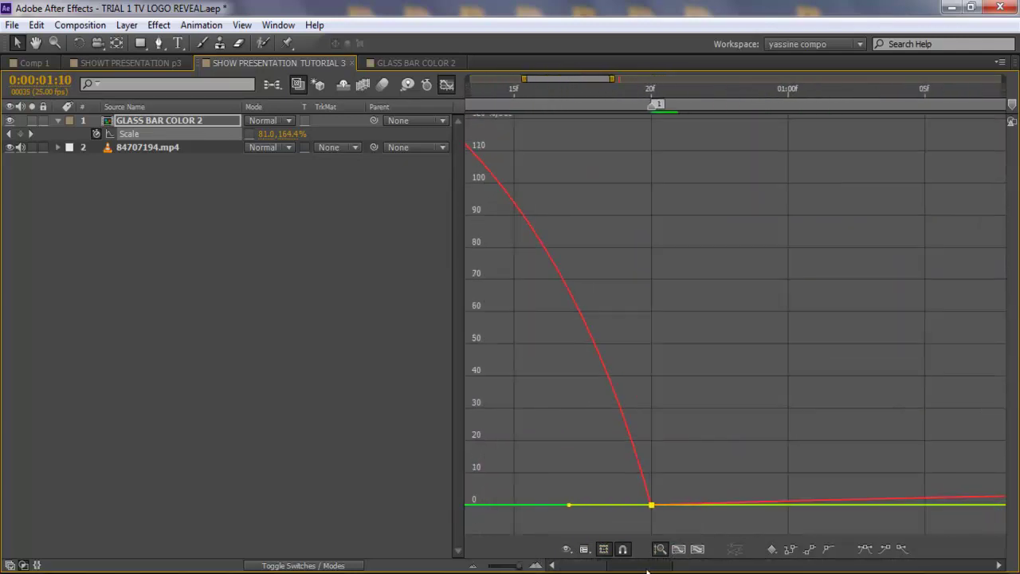
drag(625, 492, 650, 489)
mouse_move(646, 508)
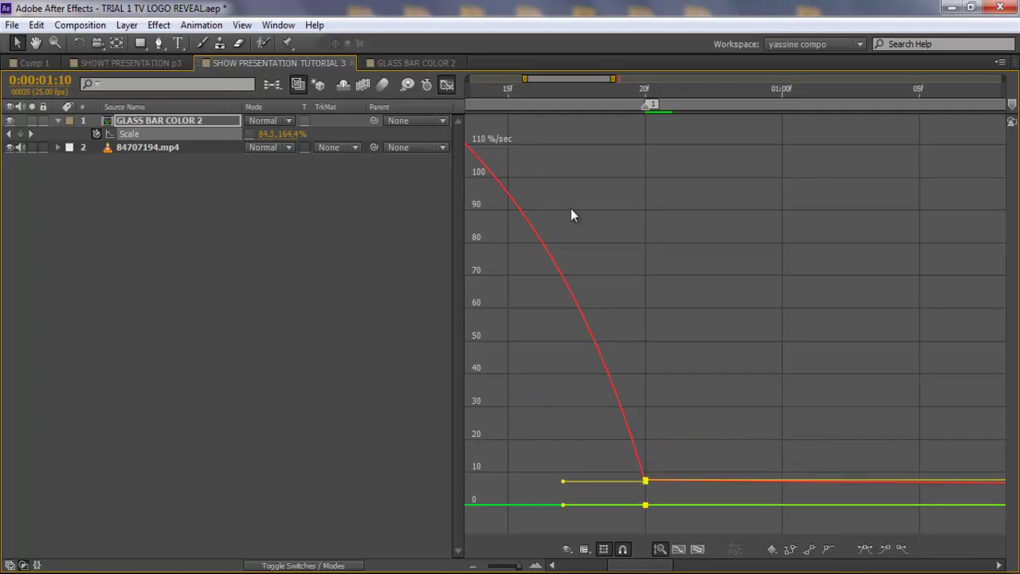
key(grave)
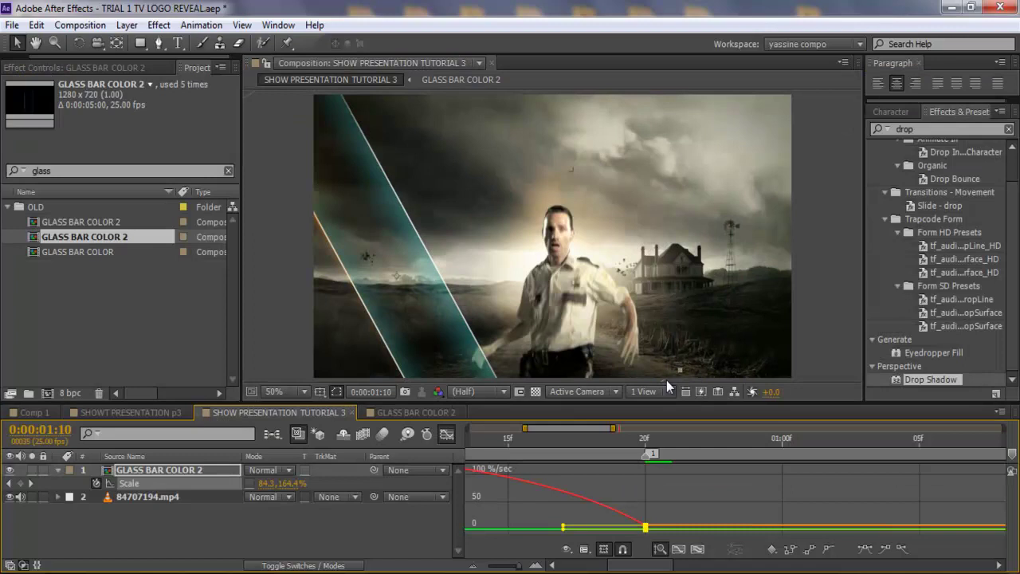
- Preview the bar animation, then show layer bars across the full 0–5 s timeline
key(KP_0)
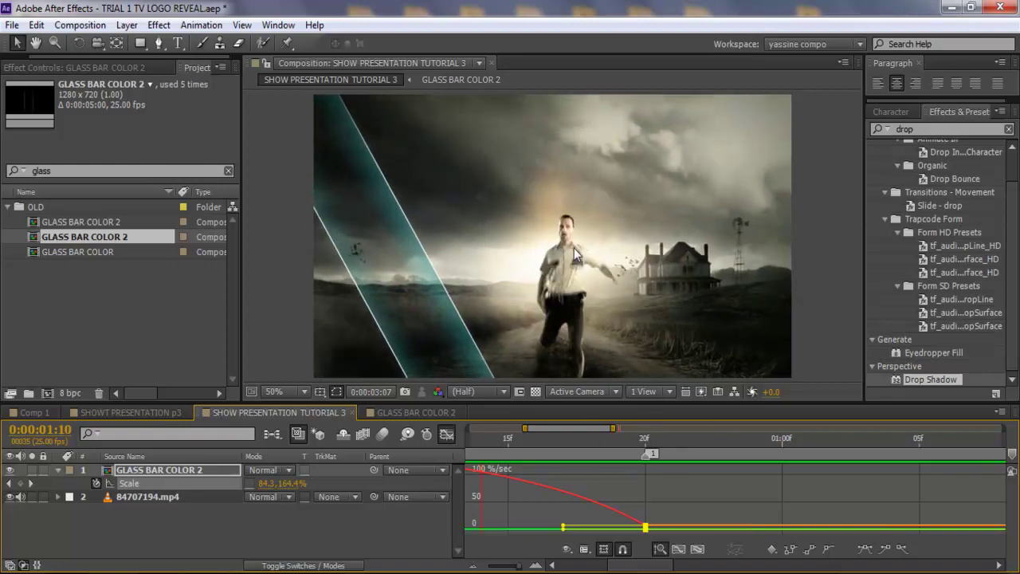
click(439, 413)
click(285, 410)
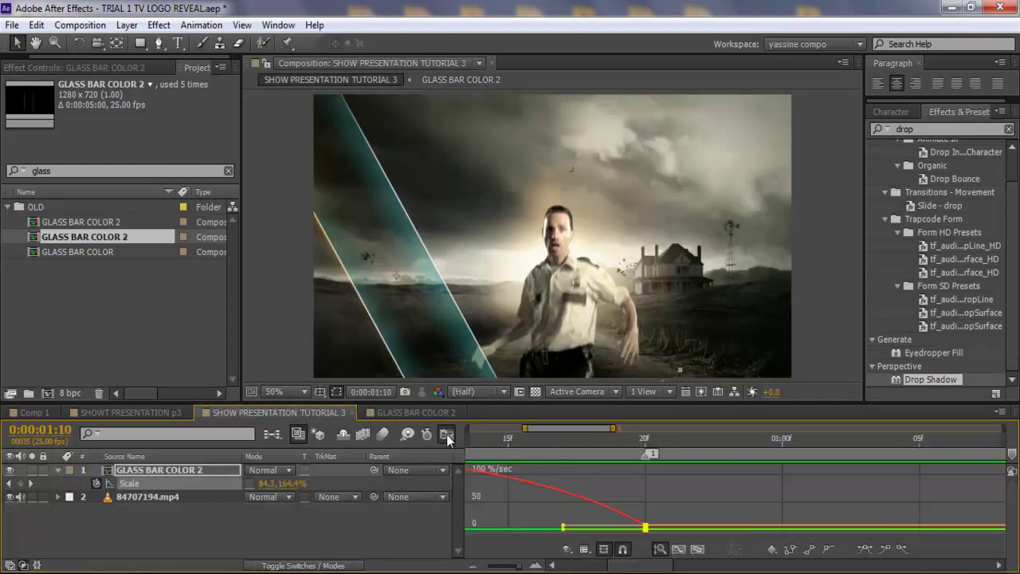
click(446, 434)
click(604, 554)
drag(526, 566, 488, 566)
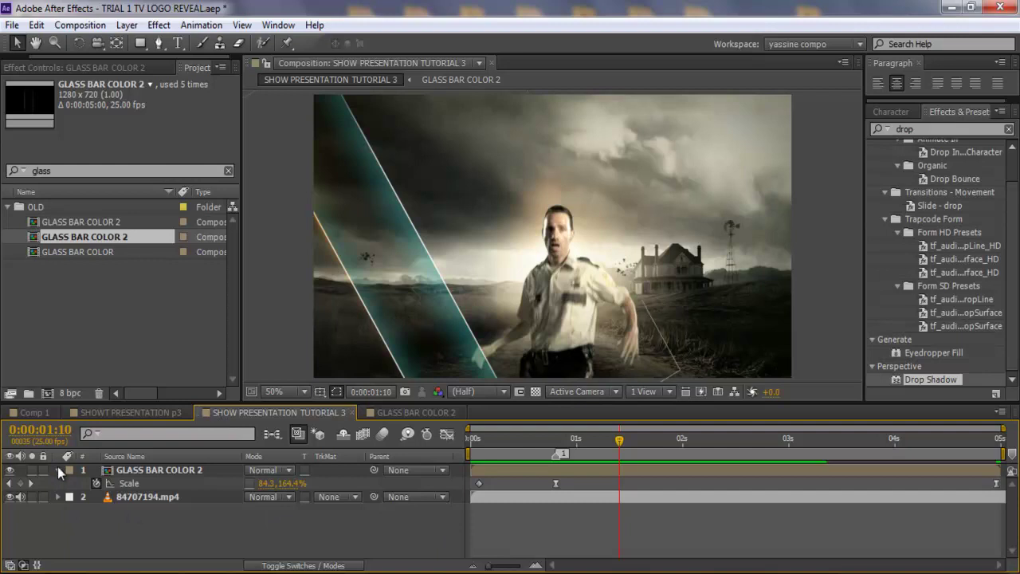
- Add a mid-frame text layer reading 'The Walking Pope' and select all of its text
click(58, 469)
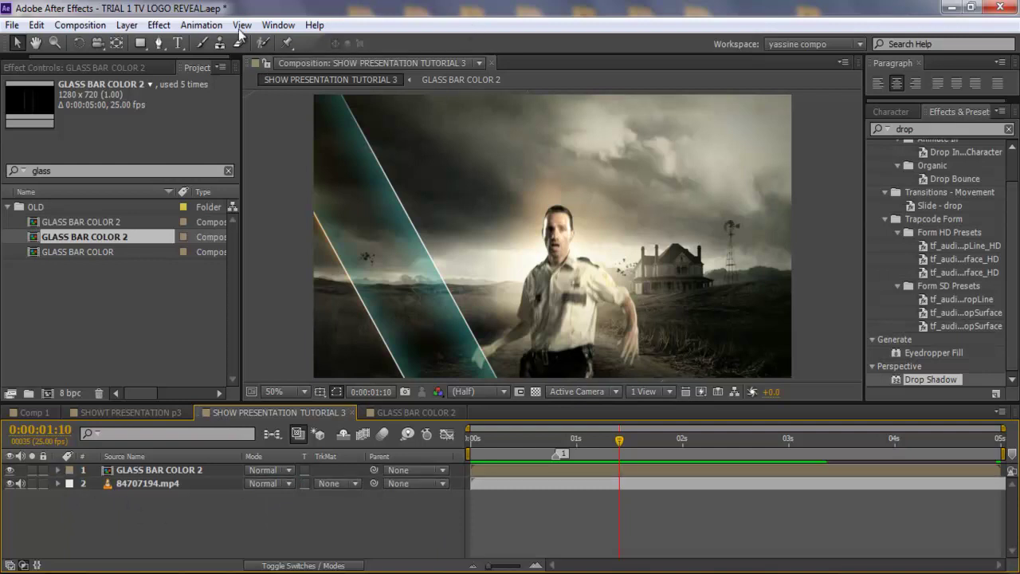
click(176, 43)
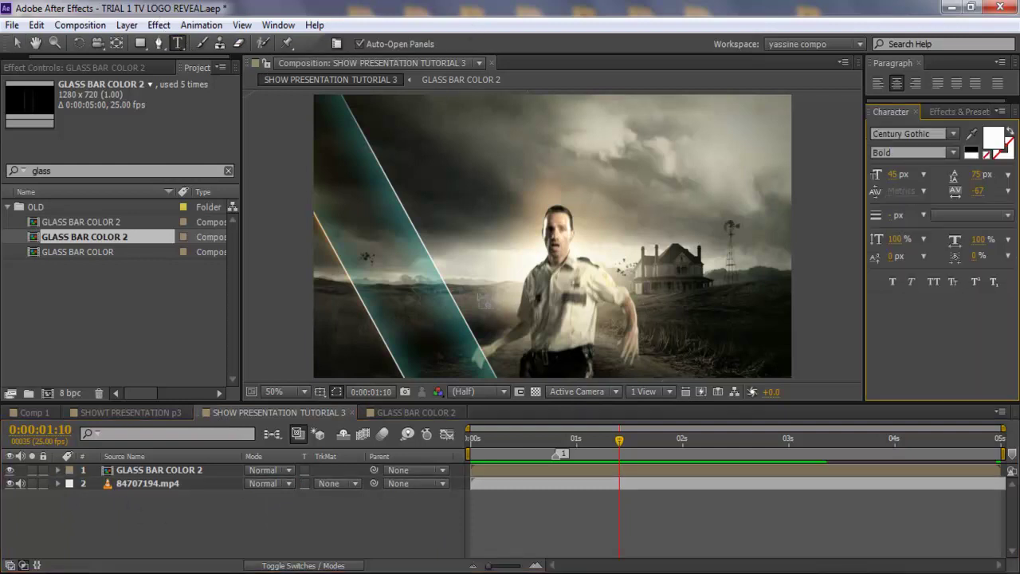
click(466, 279)
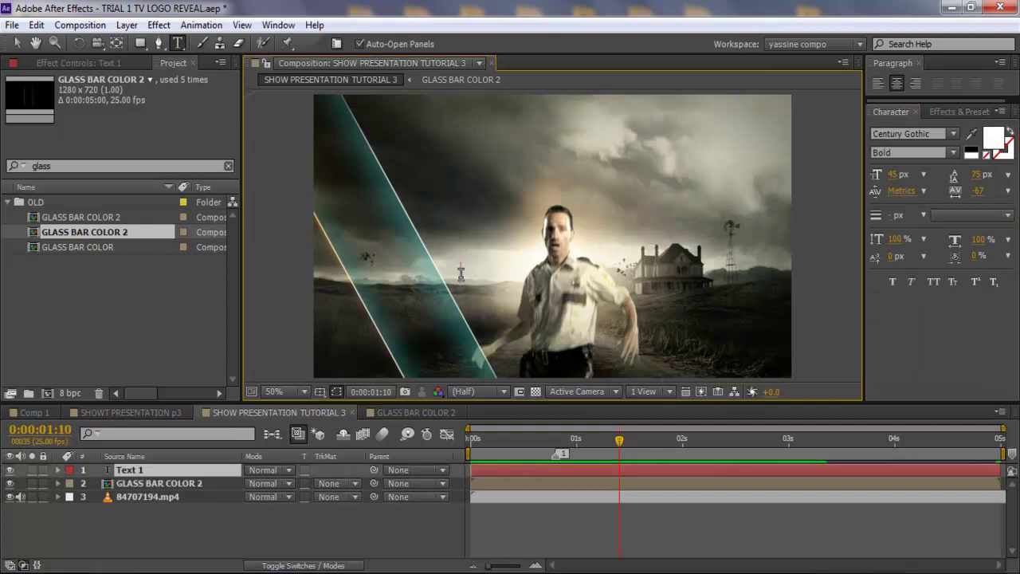
text(The Walking Pope)
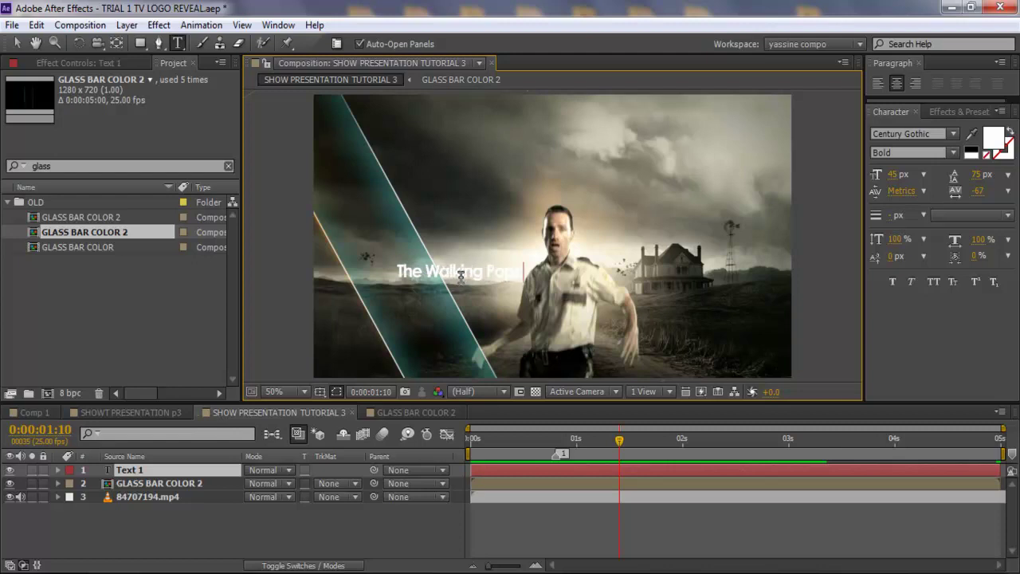
key(ctrl+a)
- Color the title turquoise #23DDD0, sampled from the glass bar and brightened
click(993, 140)
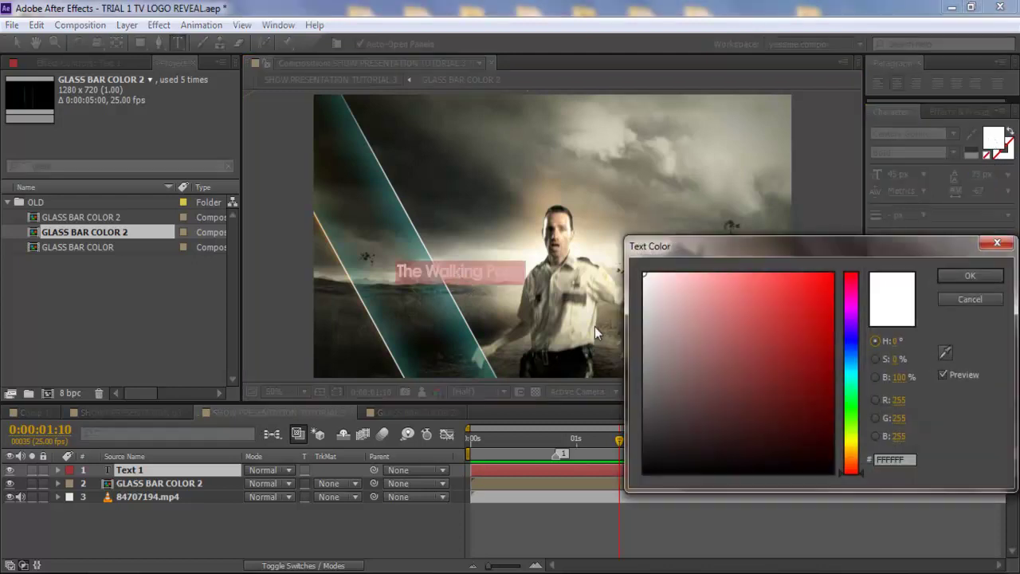
click(853, 364)
drag(858, 368, 859, 389)
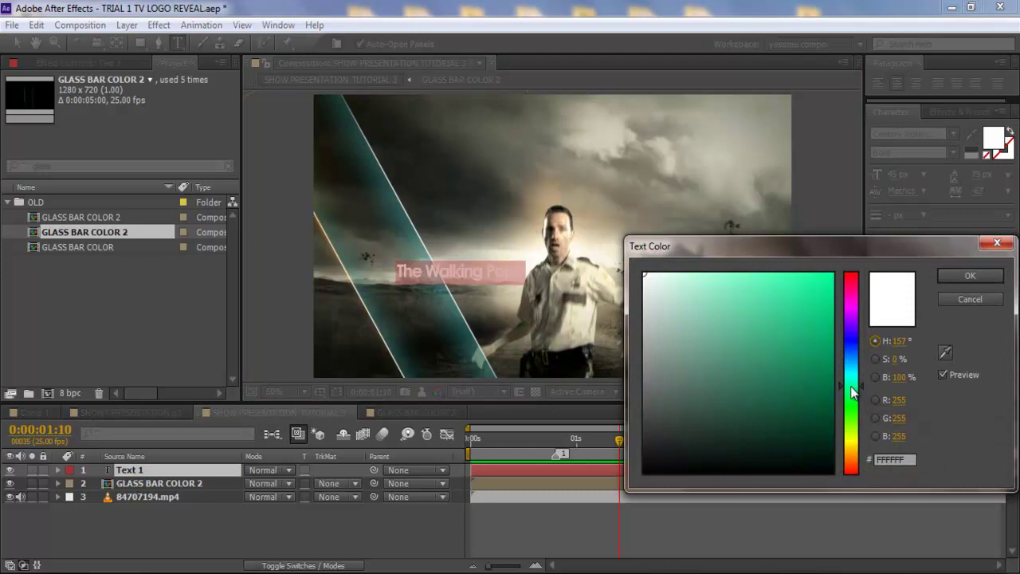
drag(785, 358, 772, 313)
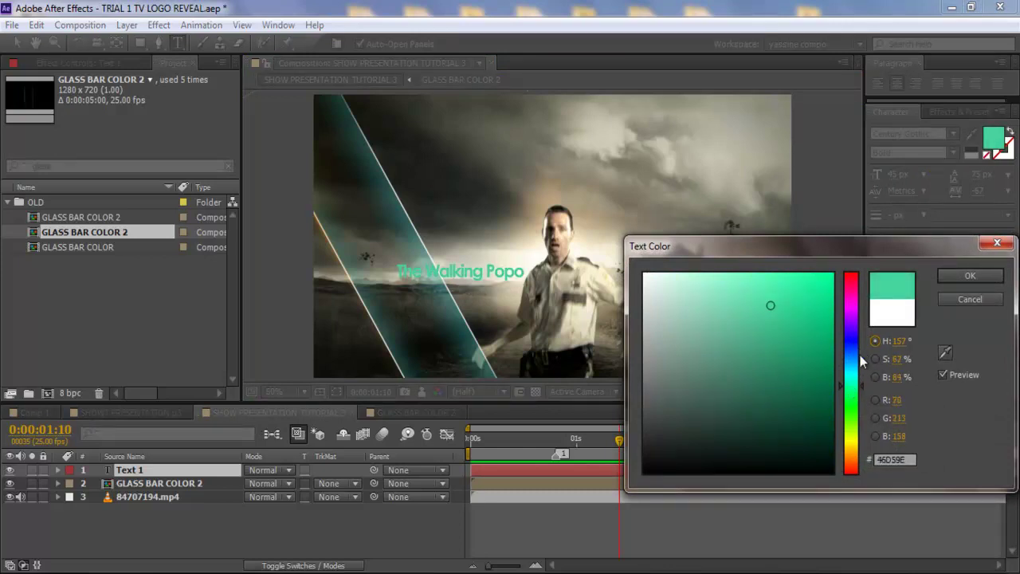
drag(846, 387, 850, 366)
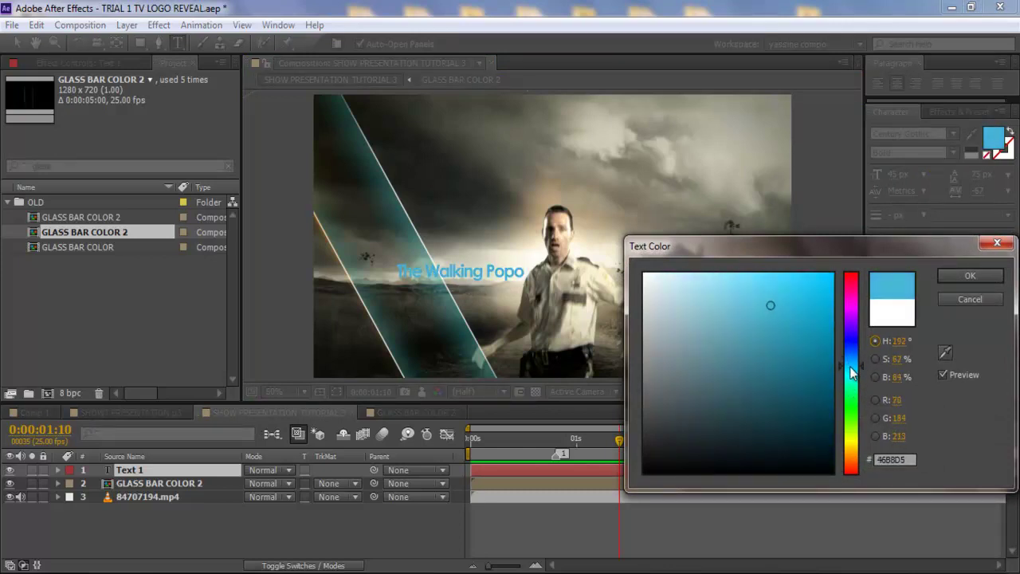
click(946, 352)
click(474, 322)
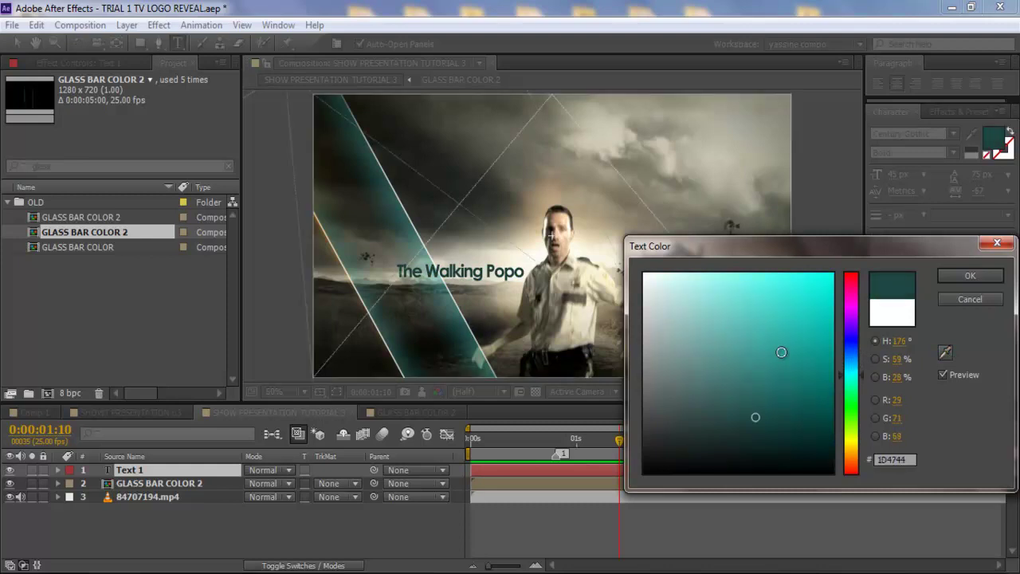
mouse_move(781, 353)
mouse_down()
mouse_move(766, 325)
mouse_move(782, 356)
mouse_move(774, 284)
mouse_move(820, 284)
mouse_move(783, 290)
mouse_move(801, 315)
mouse_move(804, 301)
mouse_move(808, 326)
mouse_move(802, 296)
mouse_up()
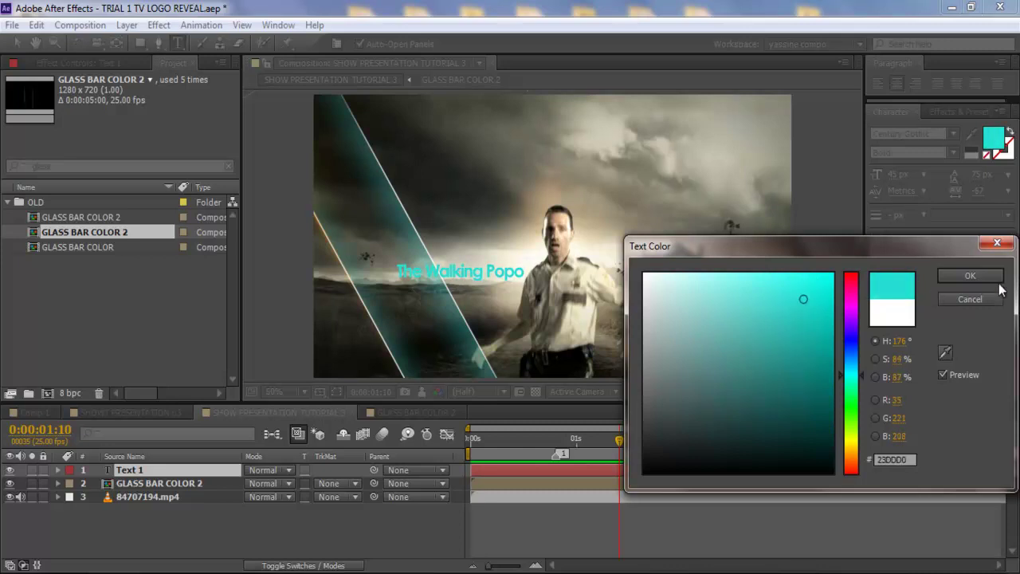
click(970, 275)
- Set the title to 50 px, then select The Walking Popo layer and show only Position
click(892, 177)
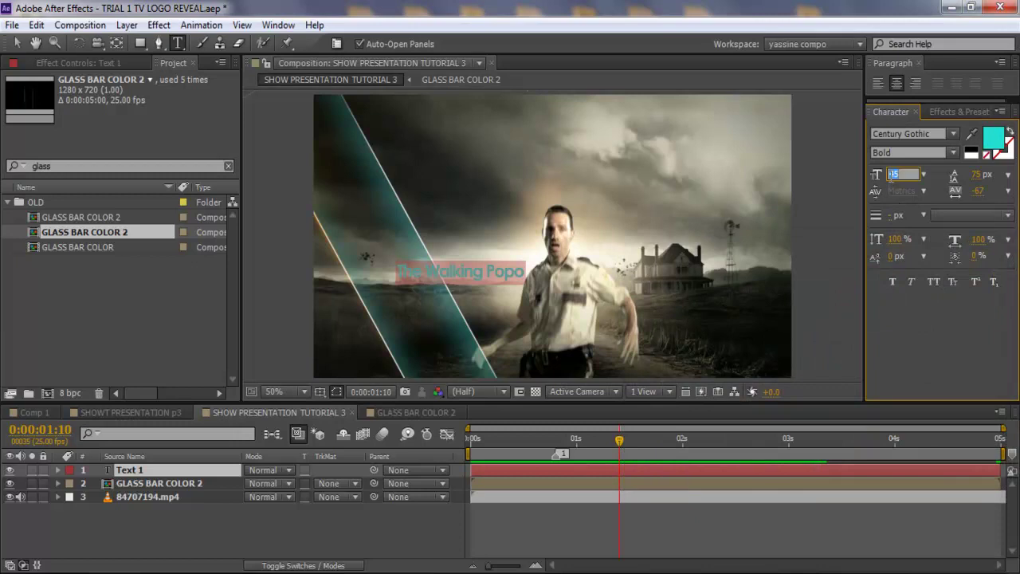
text(50)
key(Return)
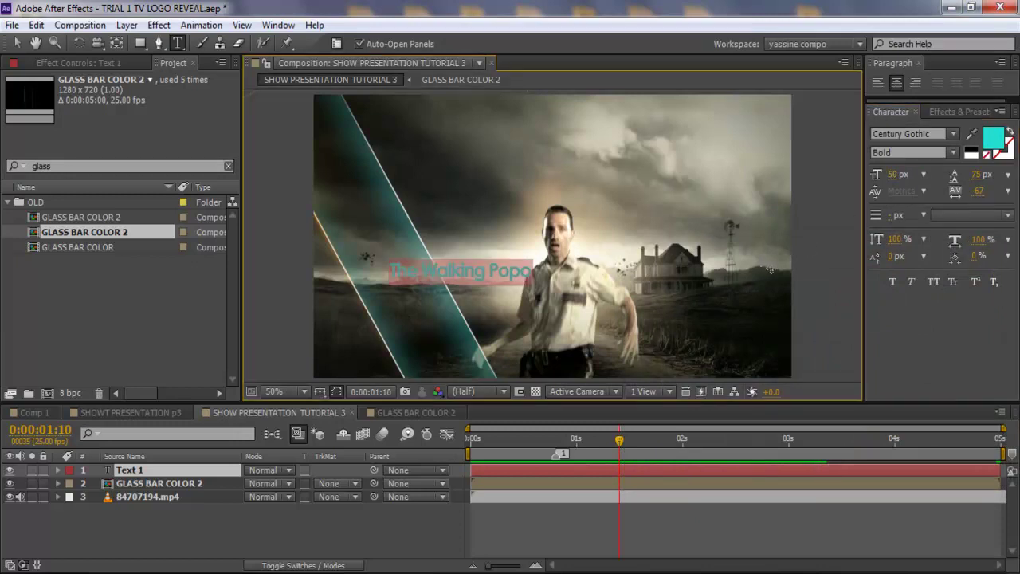
click(218, 511)
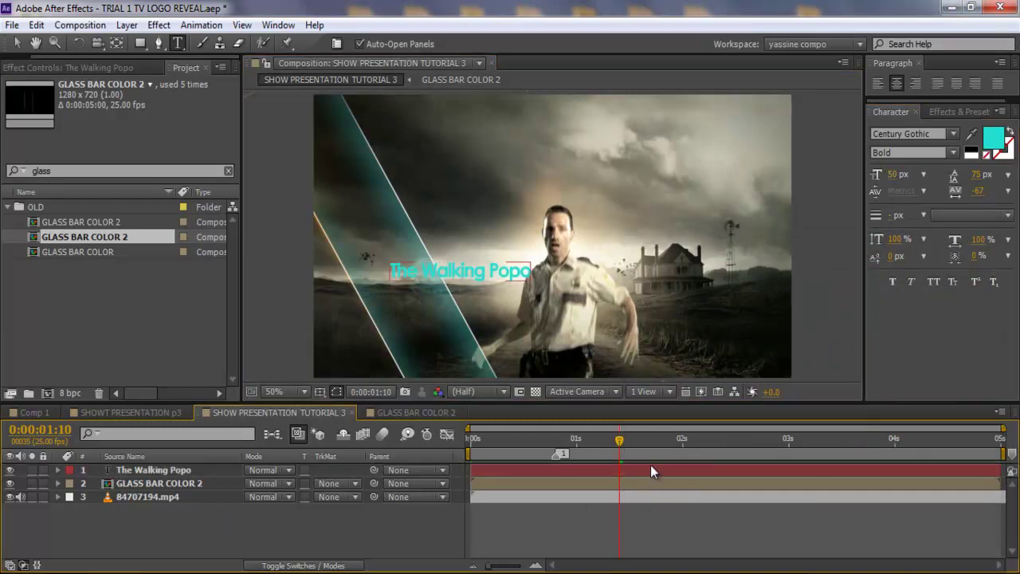
click(672, 475)
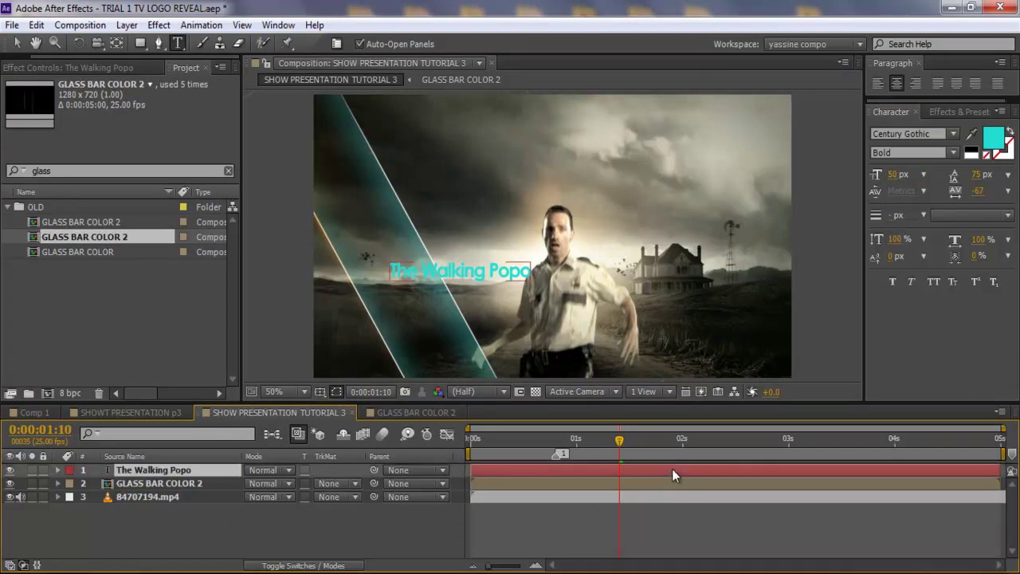
key(p)
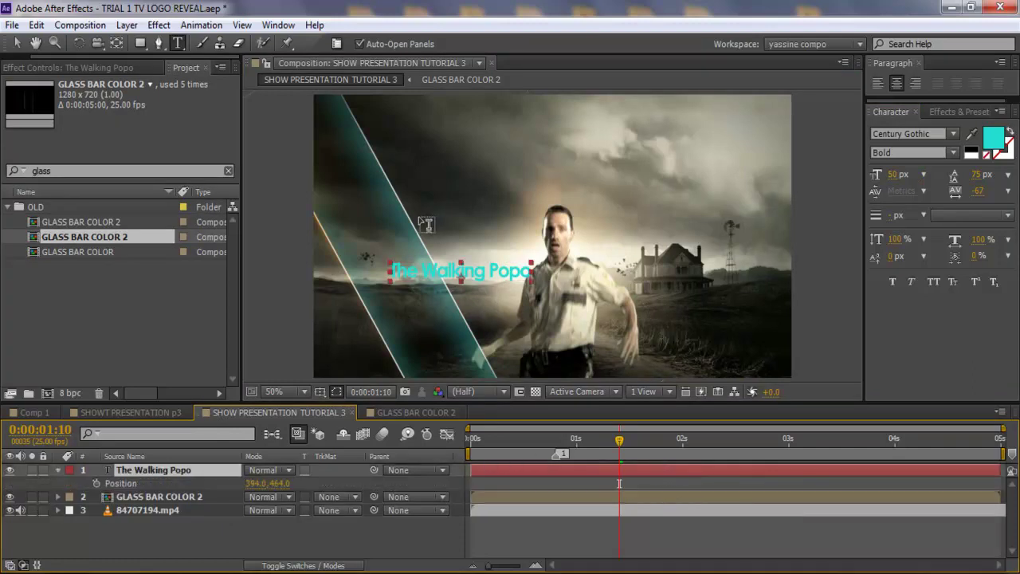
- Keyframe the title's Position, moving it off-screen left at 0:00:00:20 and to rest at 0:00:01:10
key(v)
drag(447, 278, 472, 277)
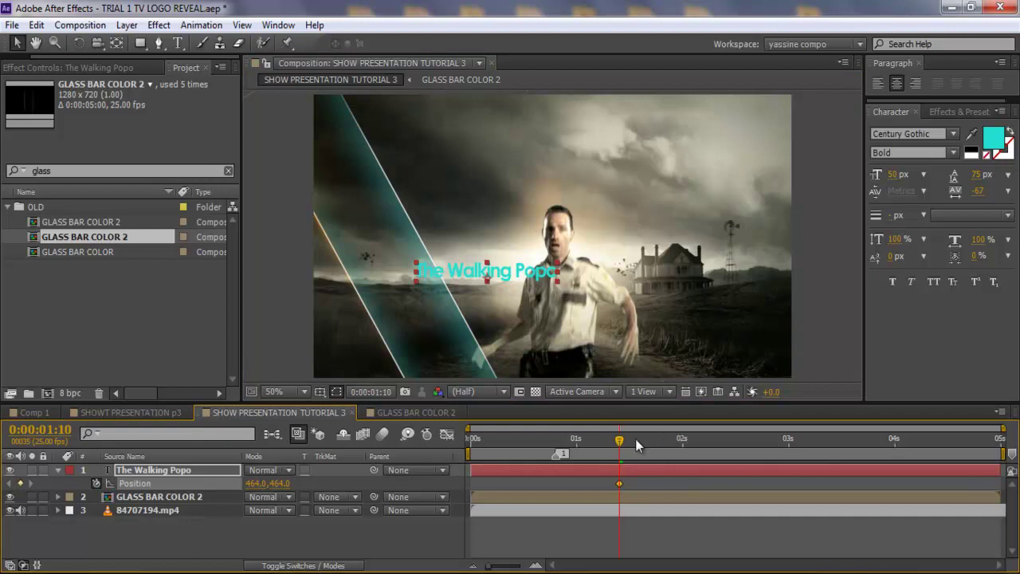
drag(636, 438, 555, 441)
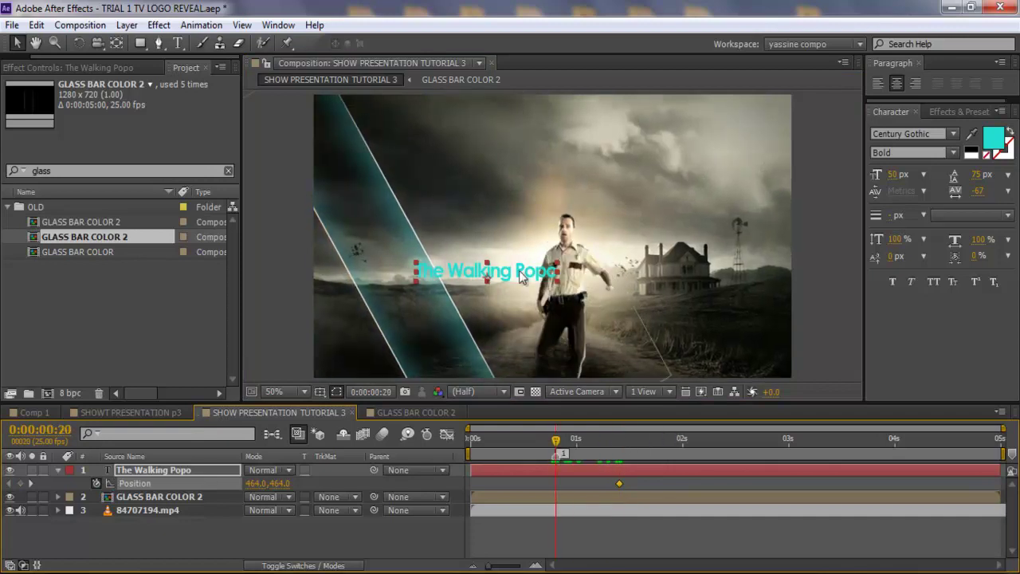
drag(520, 275, 358, 275)
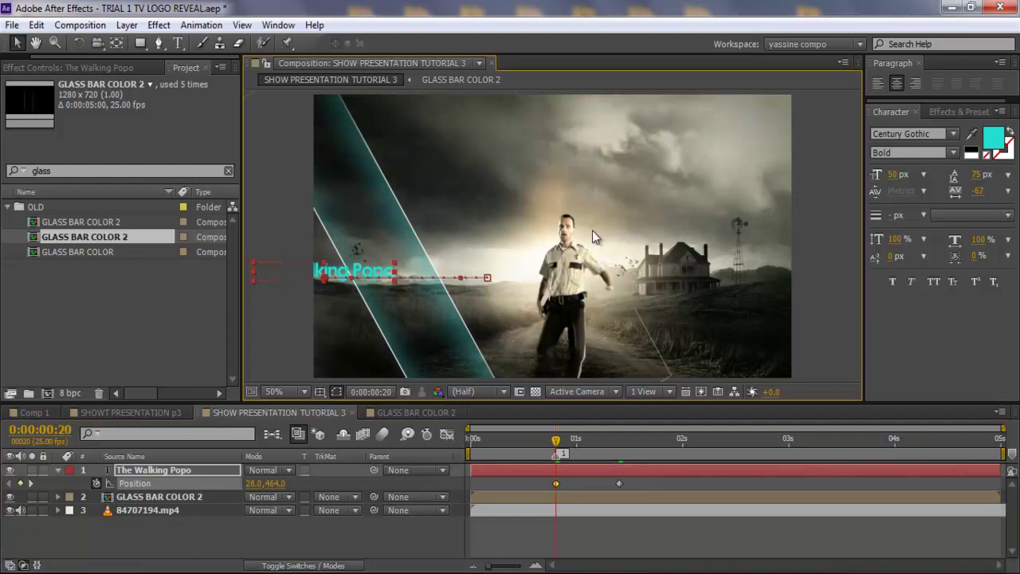
key(comma)
- Apply Keyframe Assistant > Easy Ease to the later Position keyframe
click(619, 483)
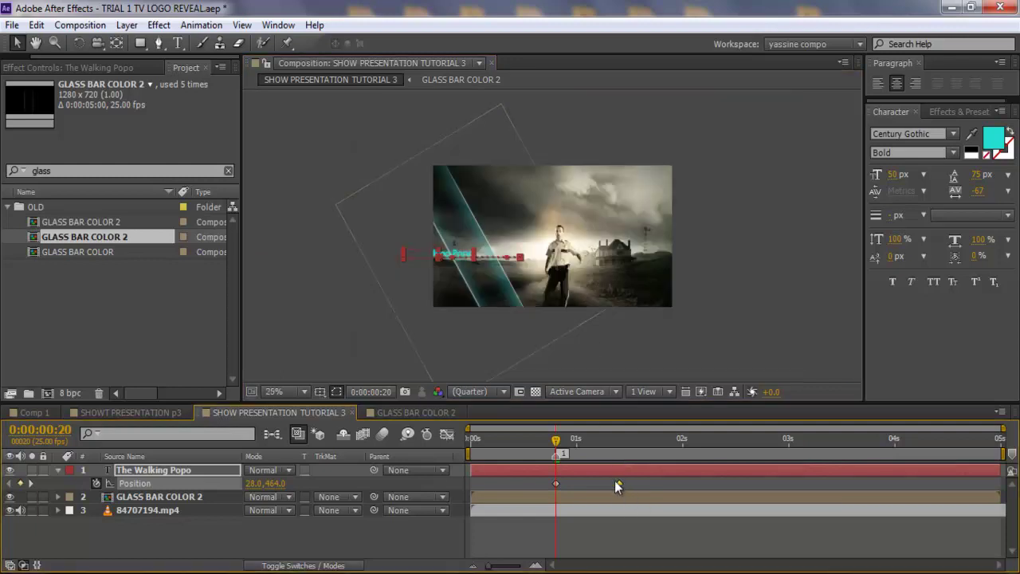
right_click(615, 483)
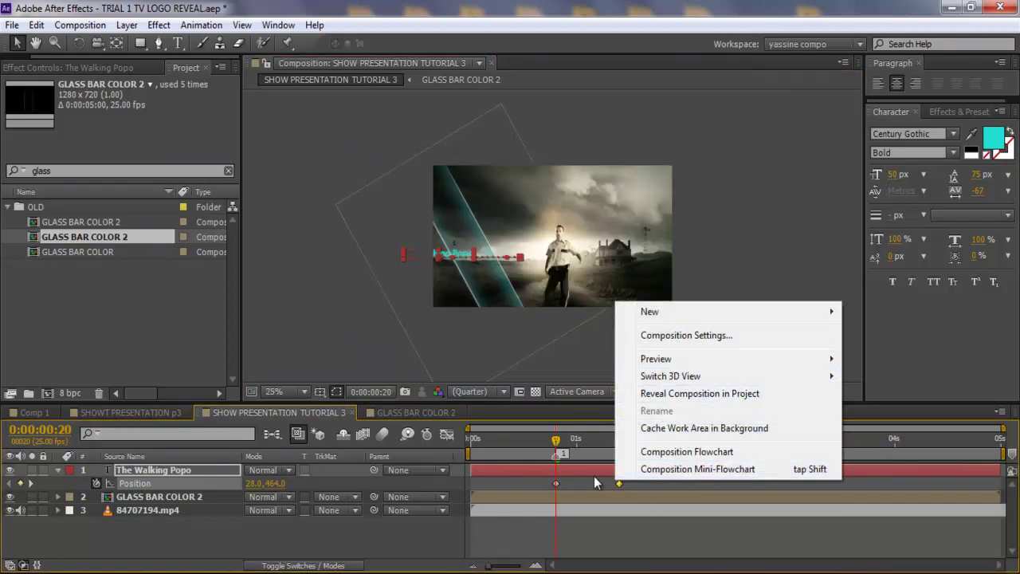
click(625, 483)
click(618, 486)
right_click(619, 482)
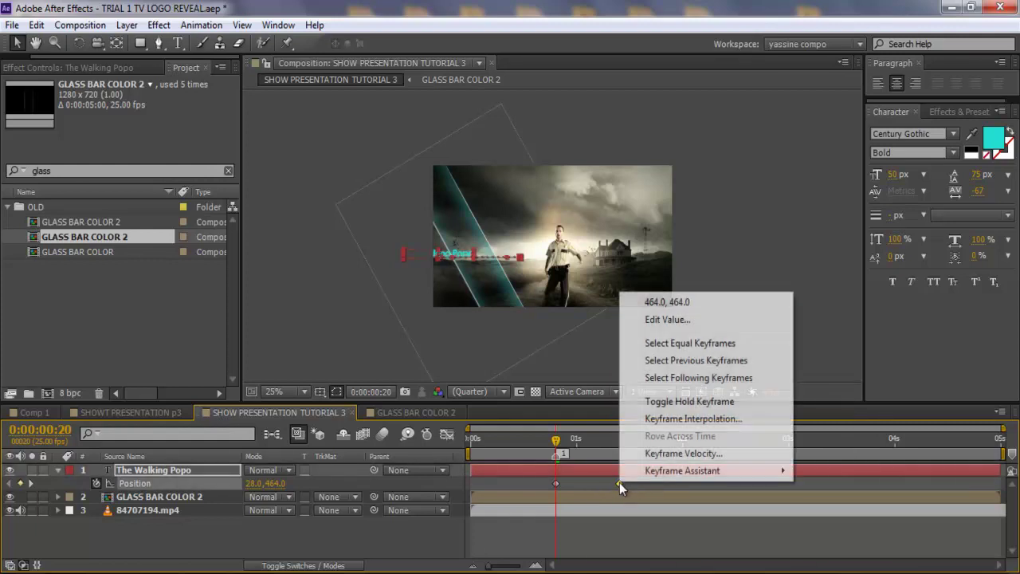
mouse_move(674, 472)
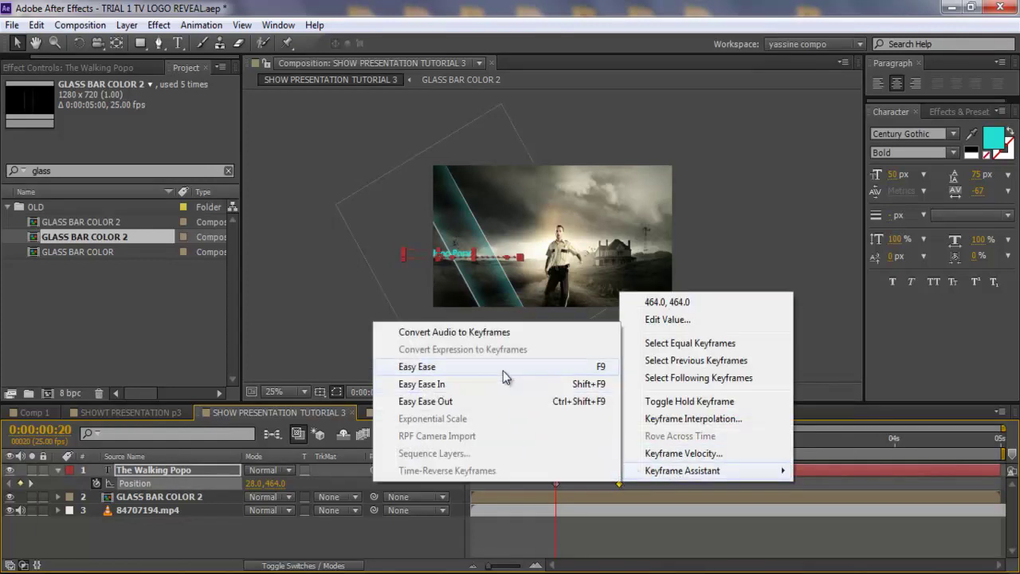
click(503, 368)
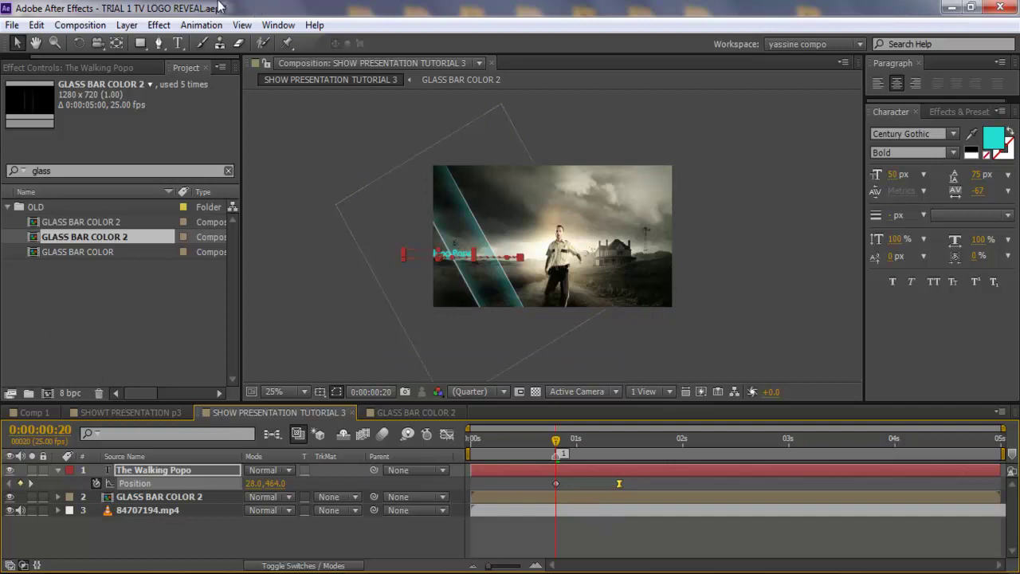
click(159, 44)
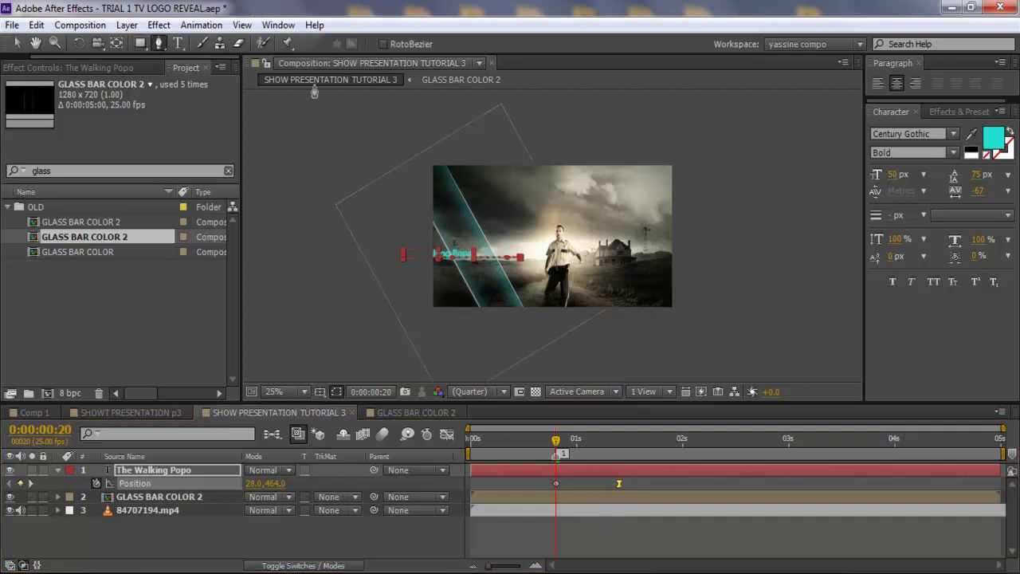
- Draw a closed four-corner white shape over the frame's left side with the Pen tool
click(505, 542)
click(428, 132)
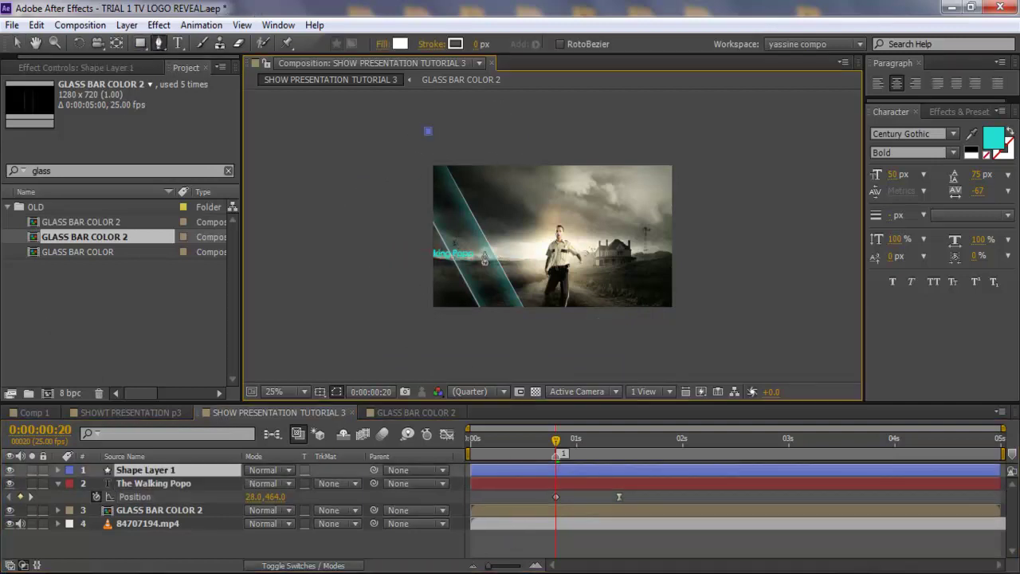
click(535, 332)
click(335, 337)
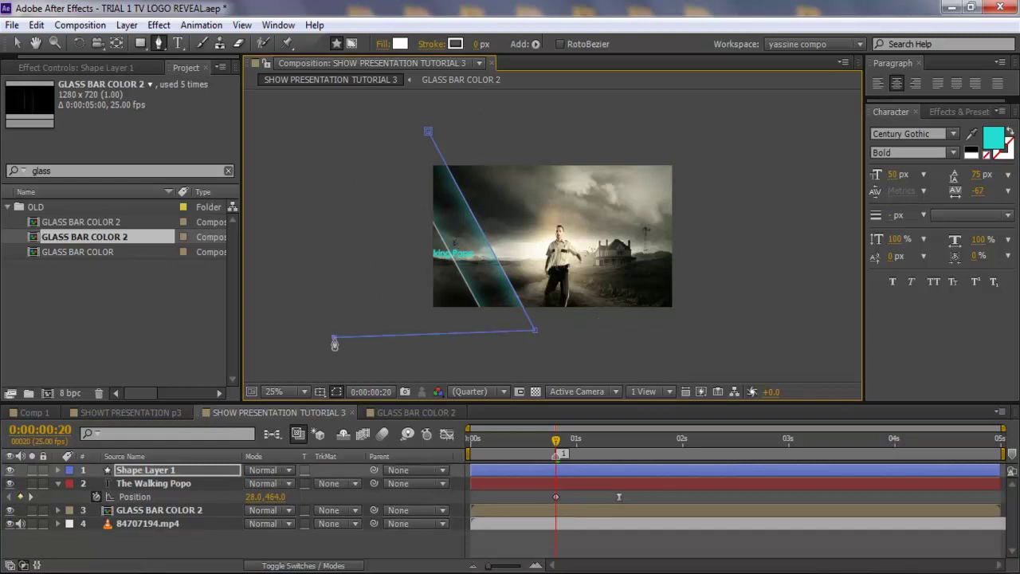
click(341, 205)
click(426, 133)
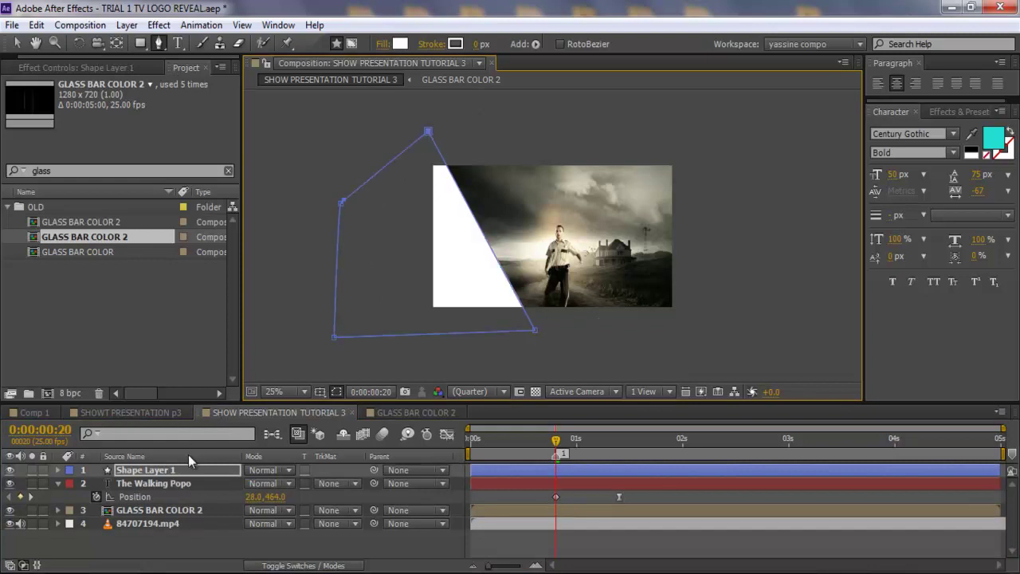
- Rename the new shape layer to TEXT MASK
click(198, 472)
key(Return)
text(T)
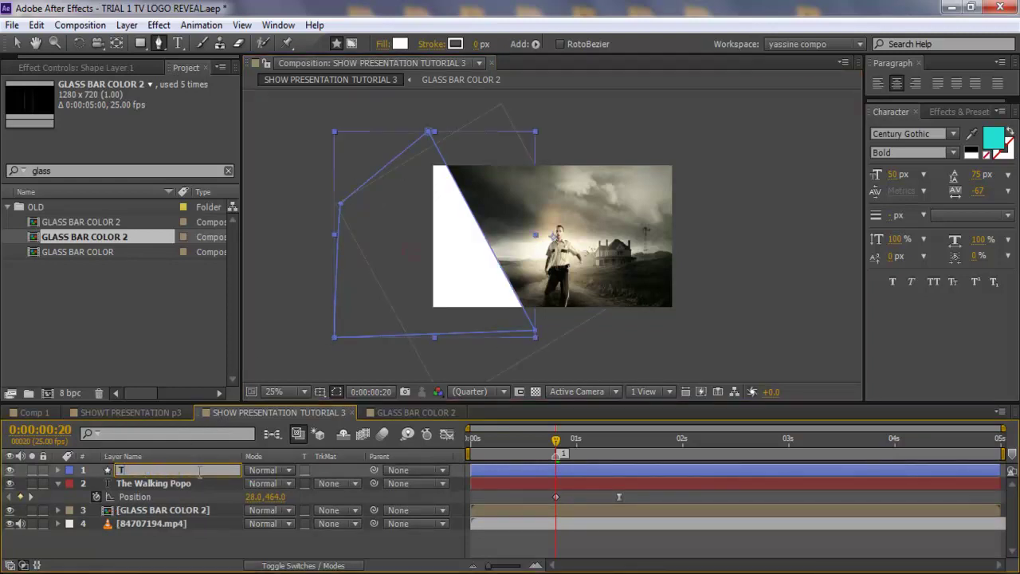
text(EXT MASK)
key(Return)
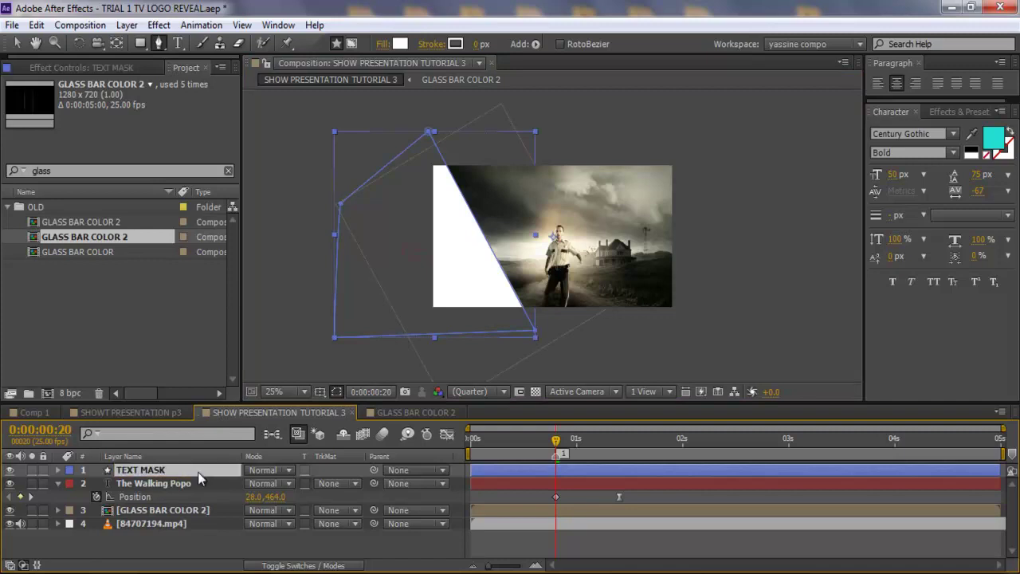
- Set the title's track matte to Alpha Inverted Matte "TEXT MASK" and shift the mask slightly left
click(332, 482)
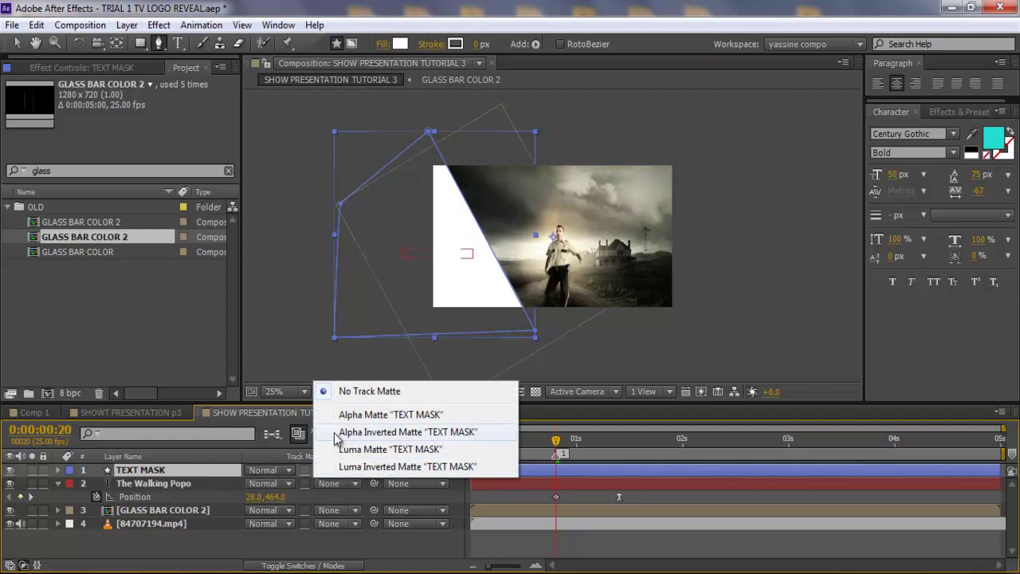
click(337, 429)
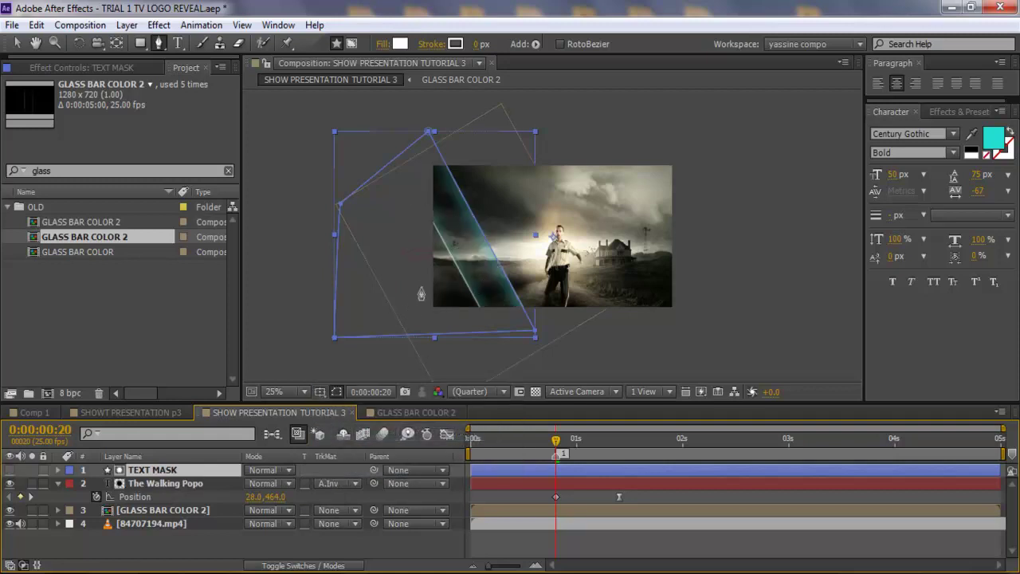
key(v)
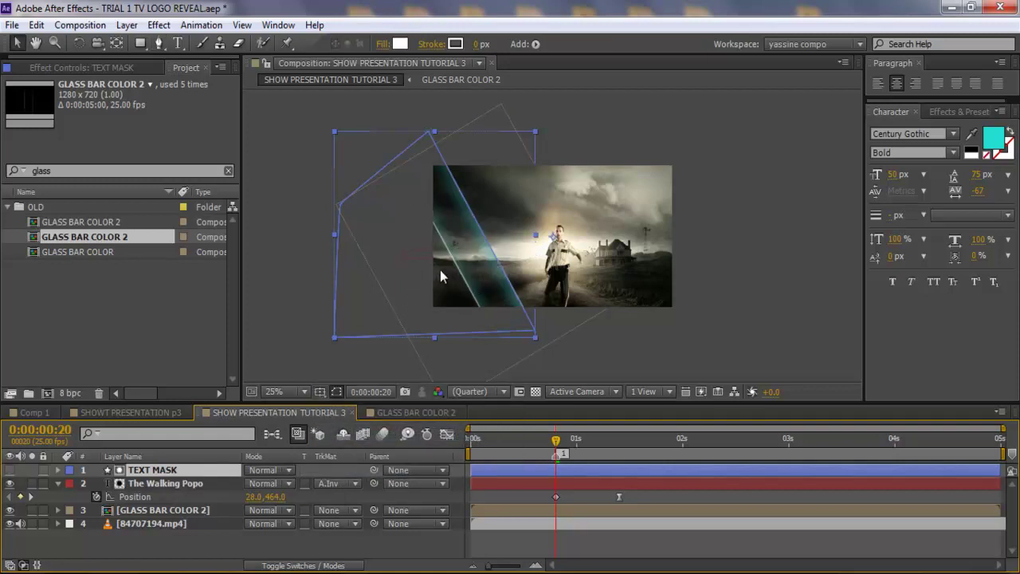
drag(461, 248, 445, 266)
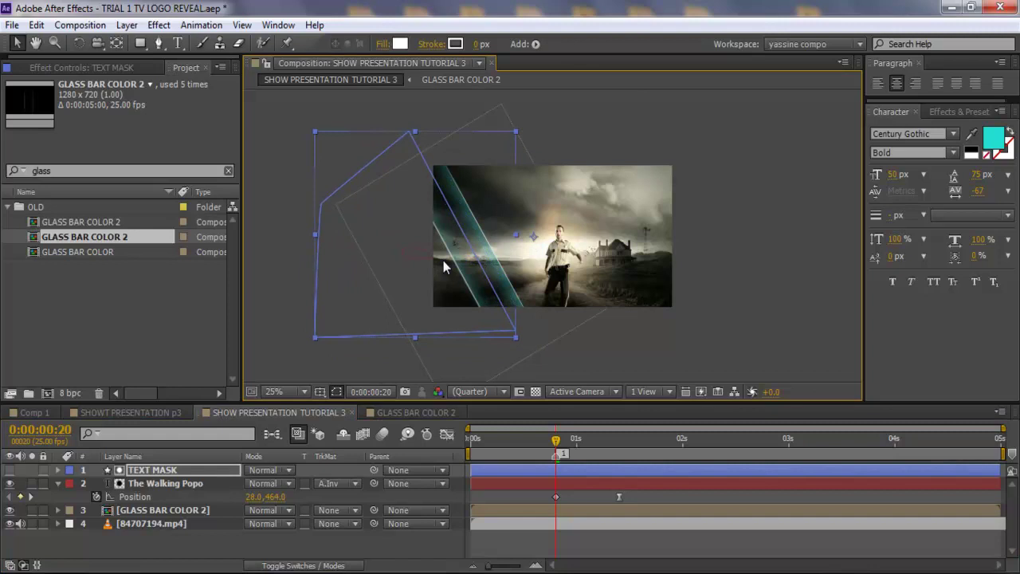
- RAM preview the title sliding out from the glass bar
key(KP_0)
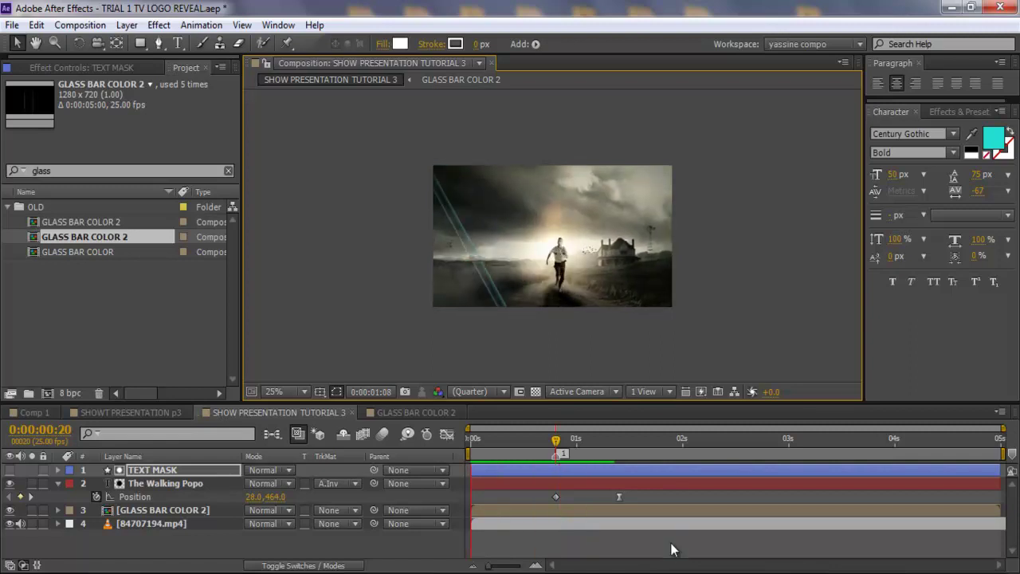
key(space)
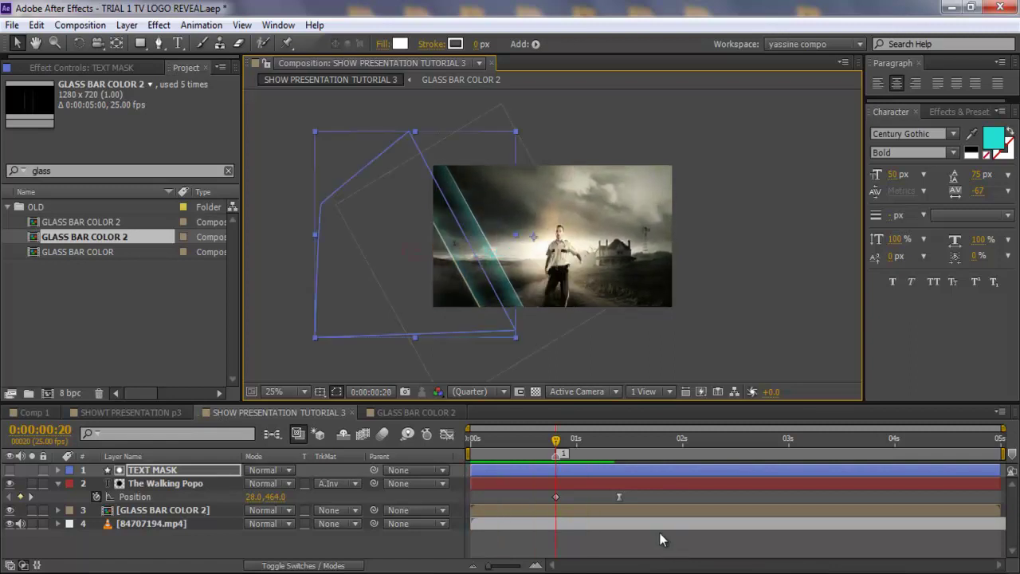
click(624, 484)
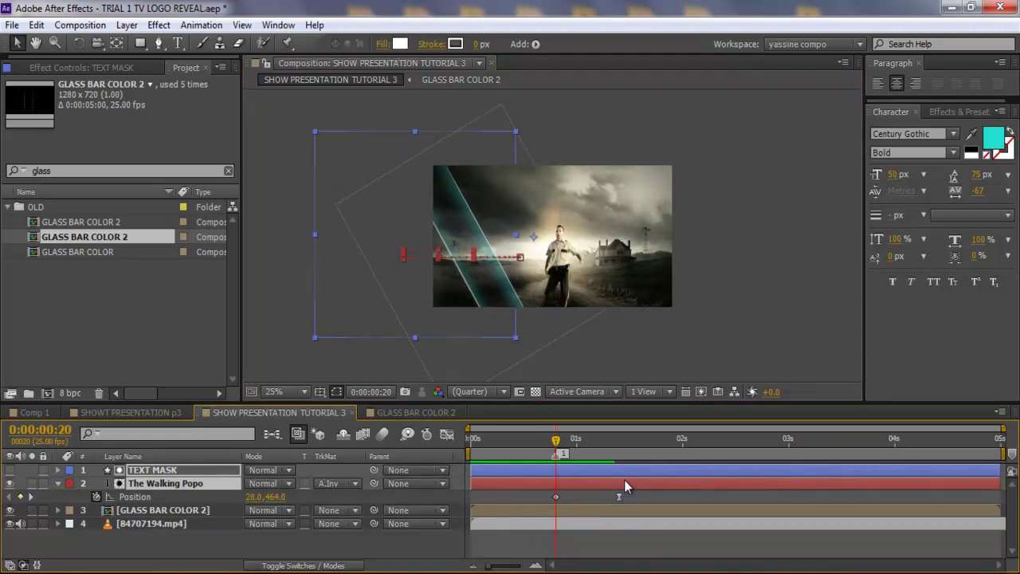
- Duplicate the title and its mask, then select both Position keyframes of The Walking Popo 2
key(ctrl+d)
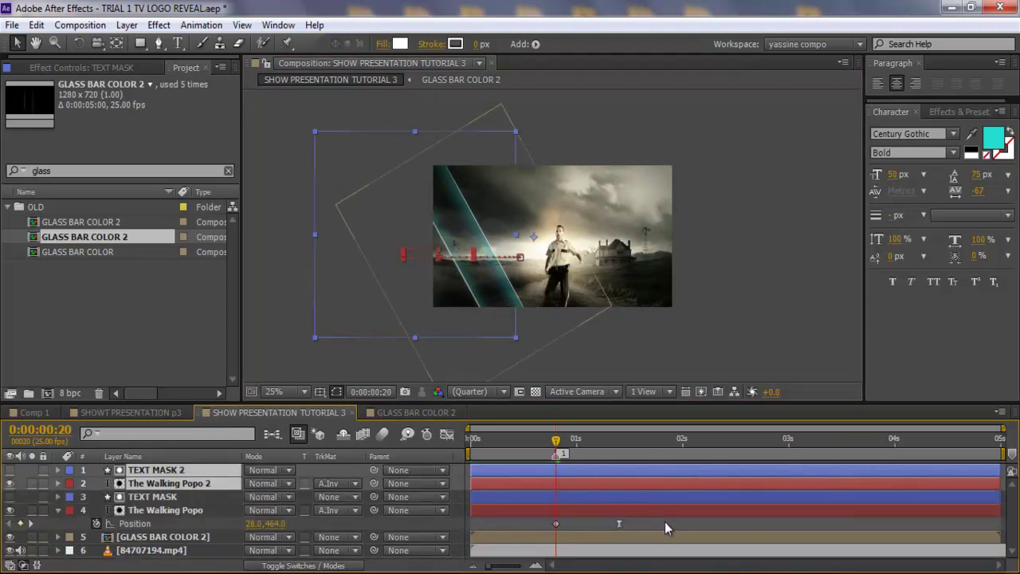
click(665, 522)
click(653, 484)
key(p)
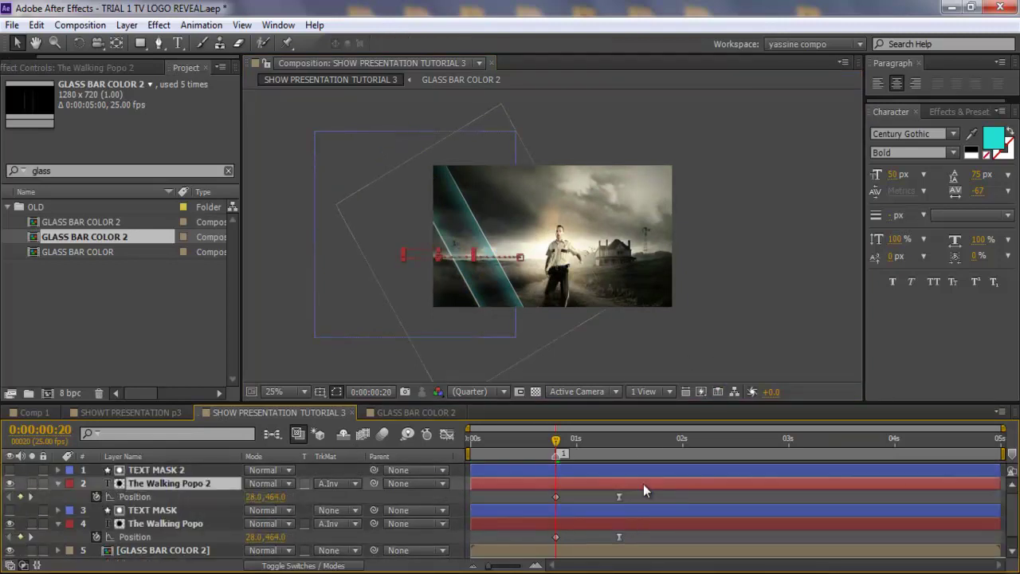
drag(646, 498, 504, 484)
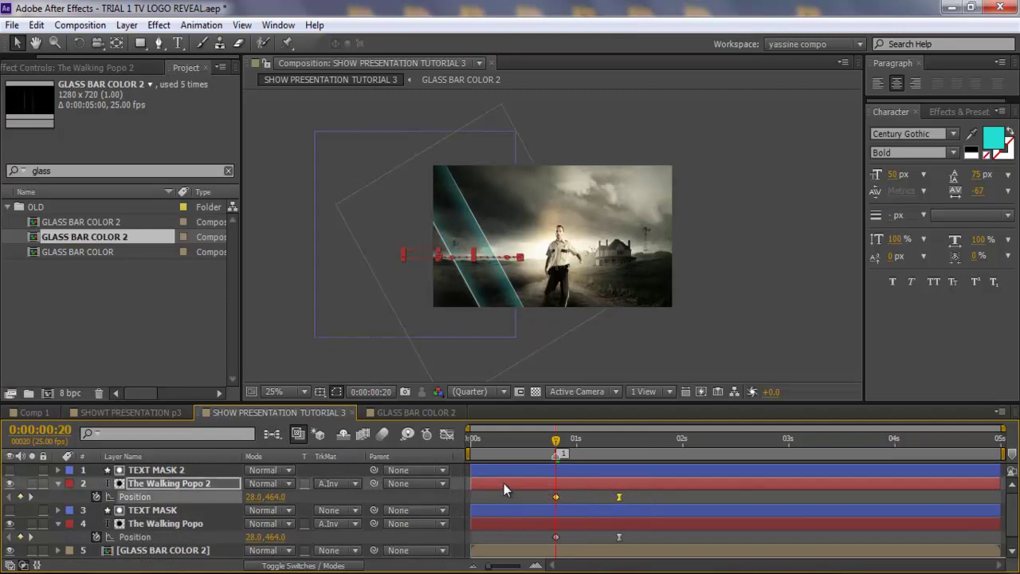
- At 0:00:01:10, move the copied title down below the original, to Y 544
drag(556, 441, 619, 437)
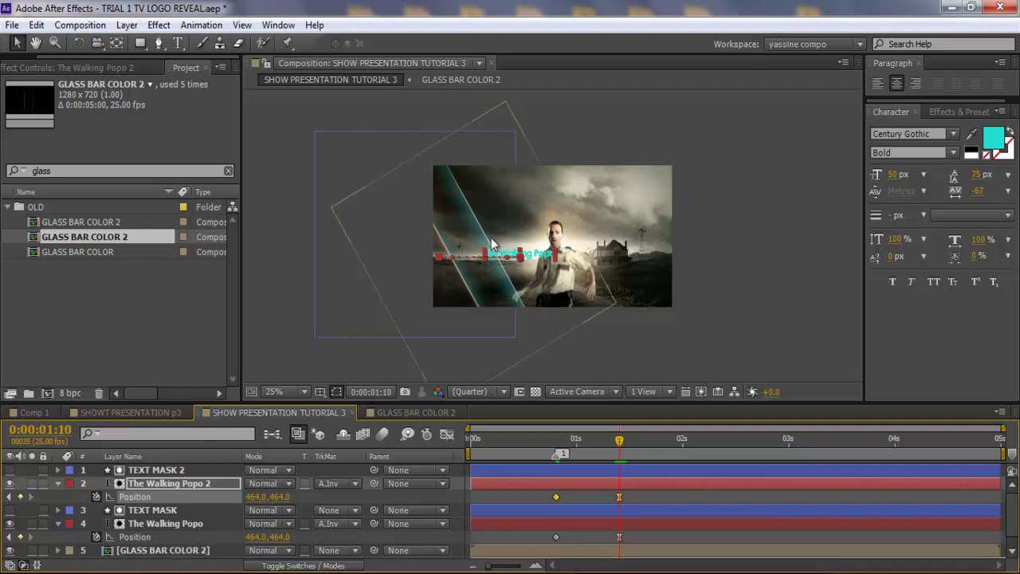
drag(523, 277, 524, 293)
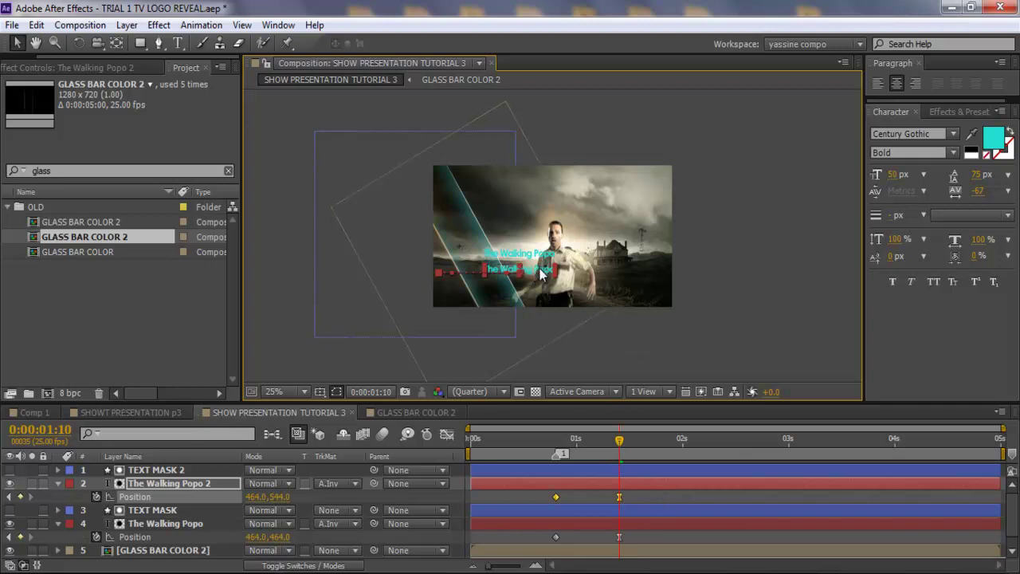
drag(535, 271, 543, 271)
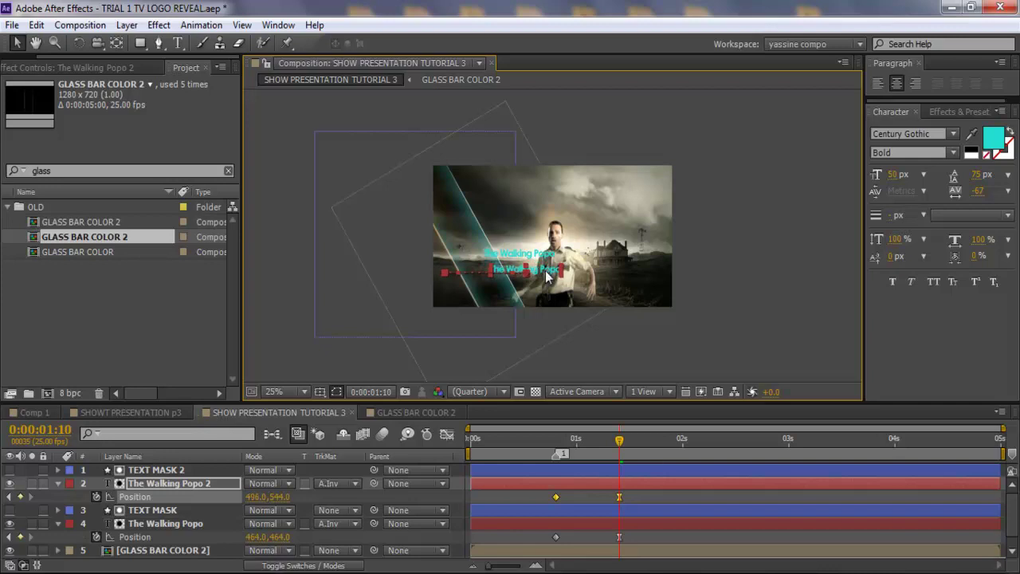
key(ctrl+z)
click(620, 497)
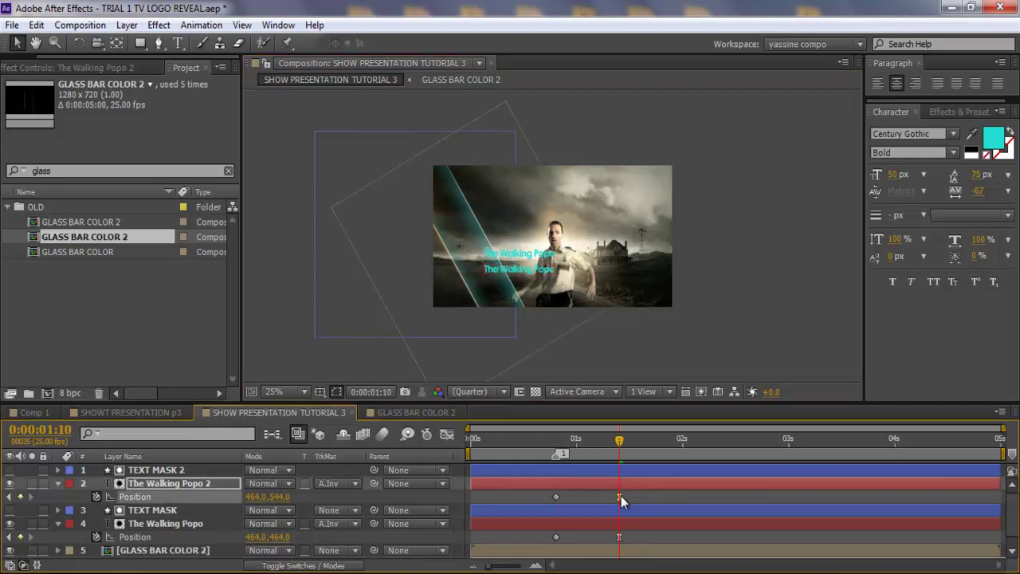
drag(529, 273, 540, 274)
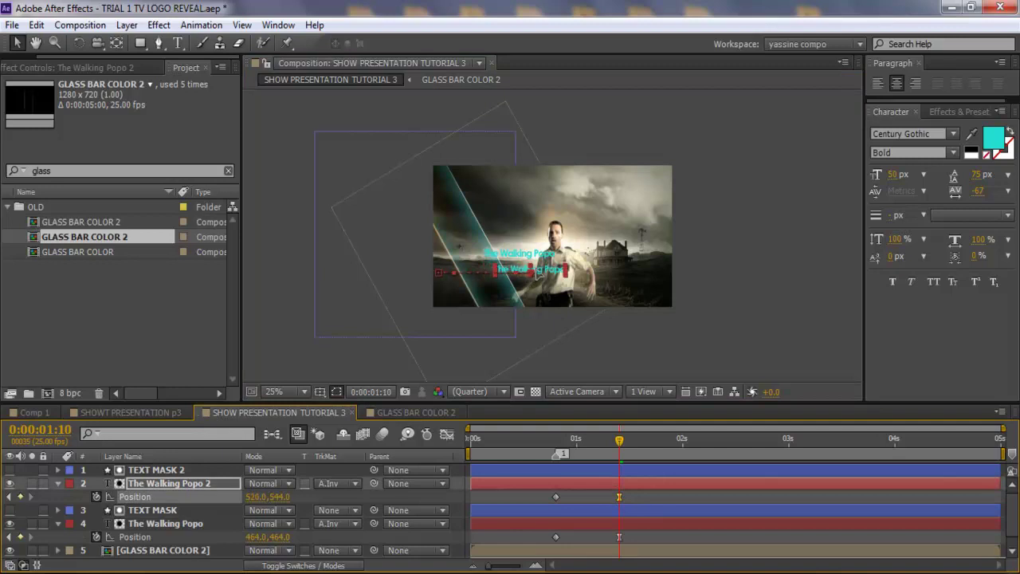
- Retype the copied title as 'New Popo season' and set its font size to 40 px
double_click(514, 269)
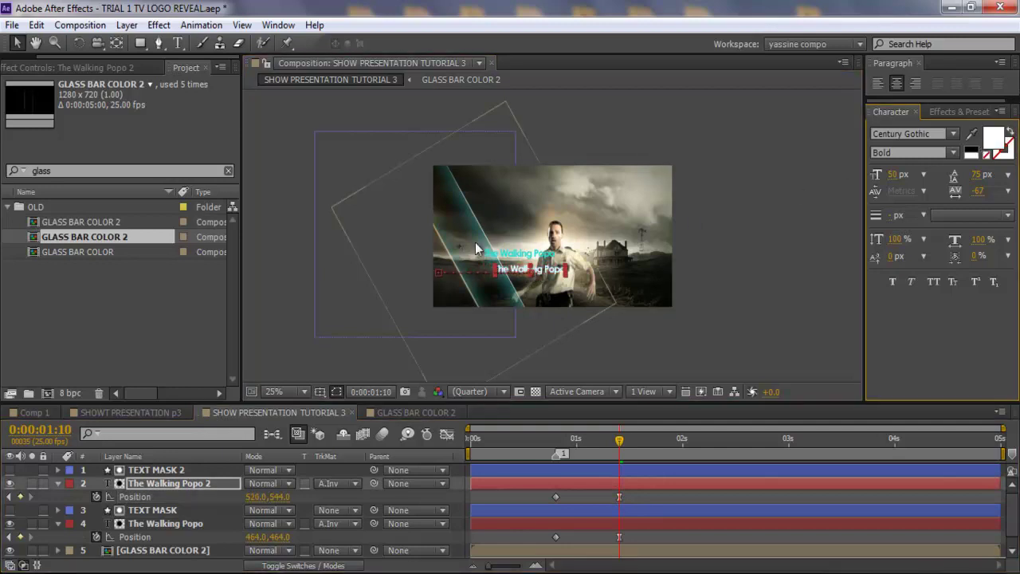
text(New)
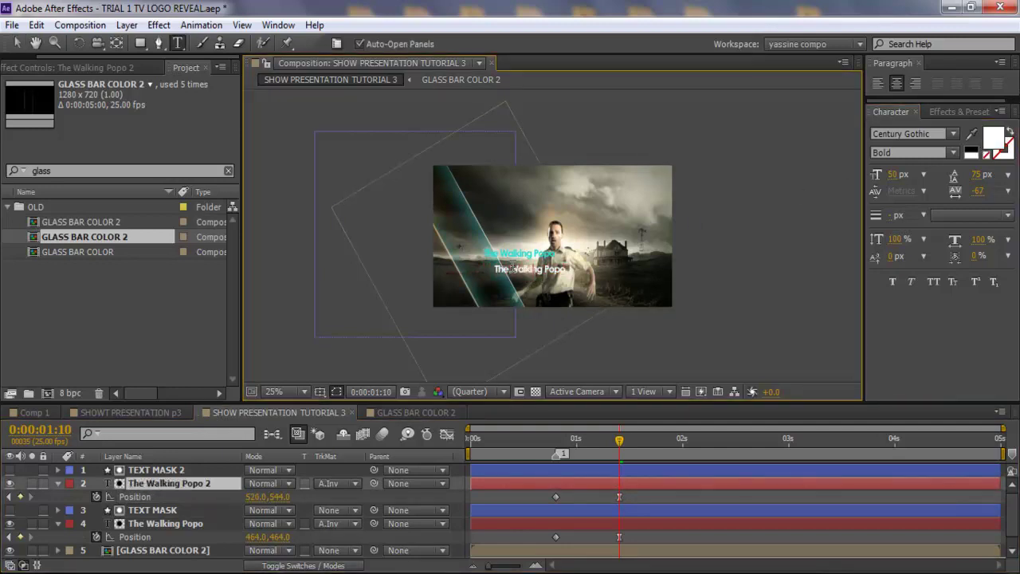
text( Popo season)
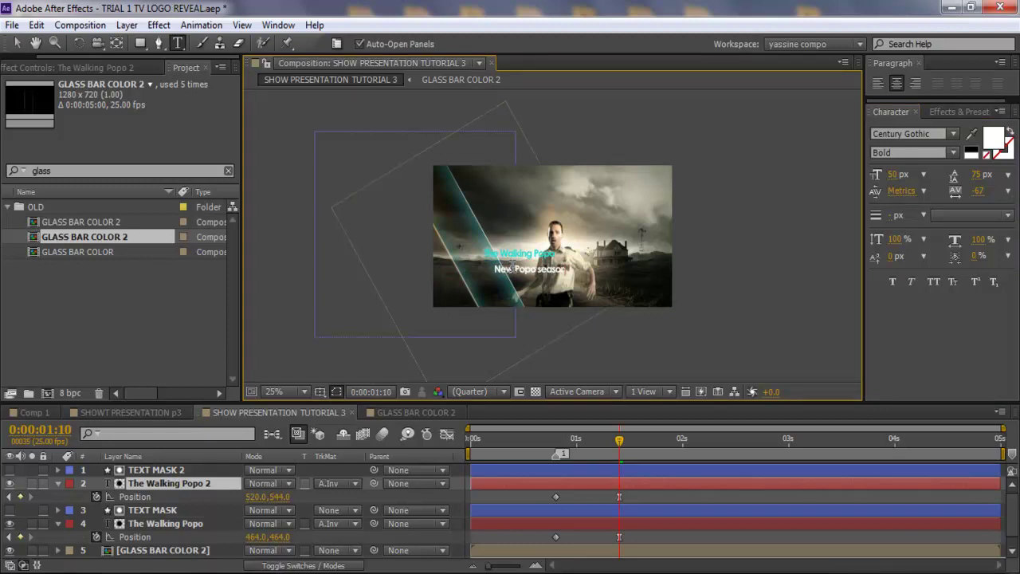
click(899, 173)
text(4)
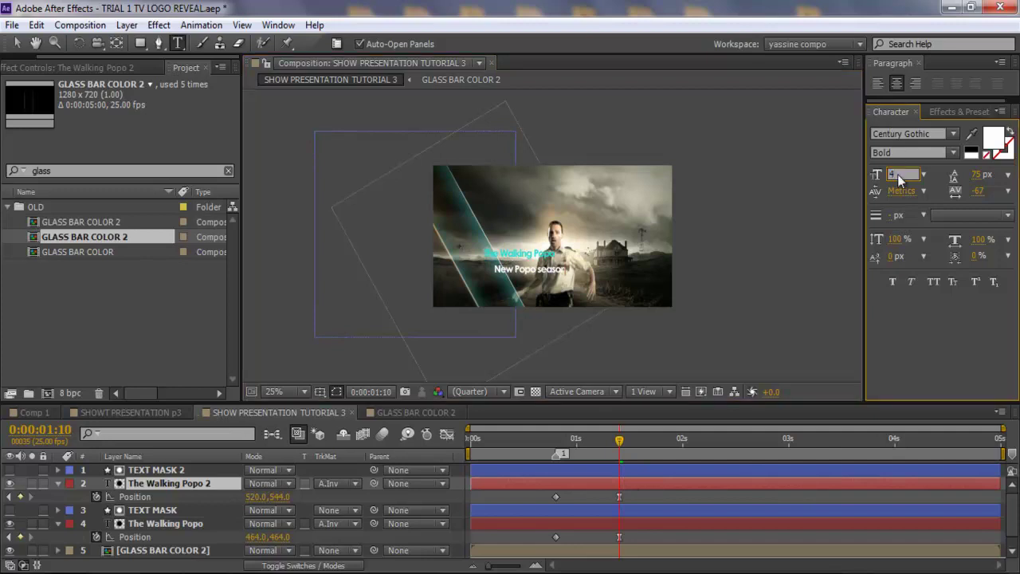
text(9)
key(Return)
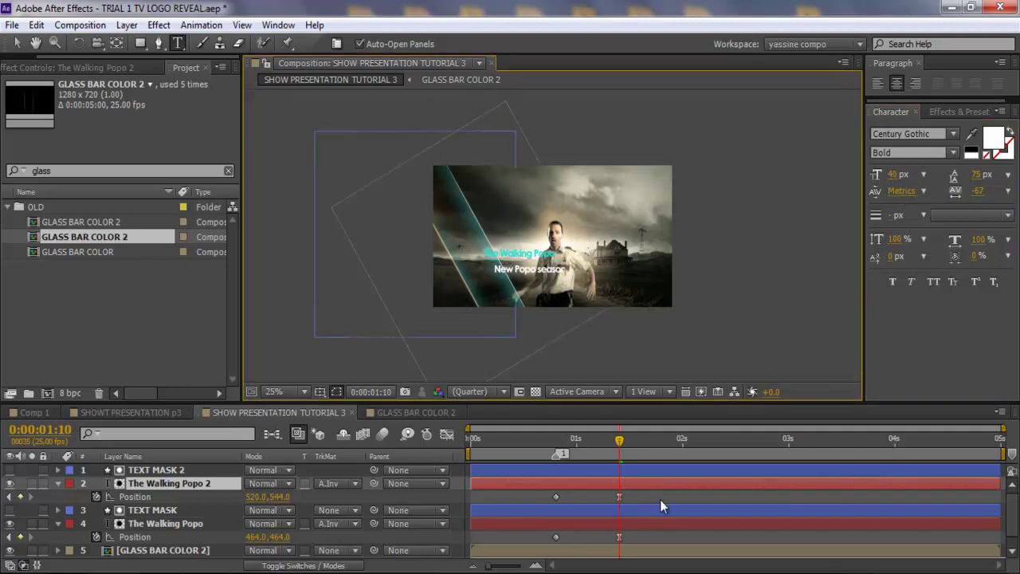
click(648, 484)
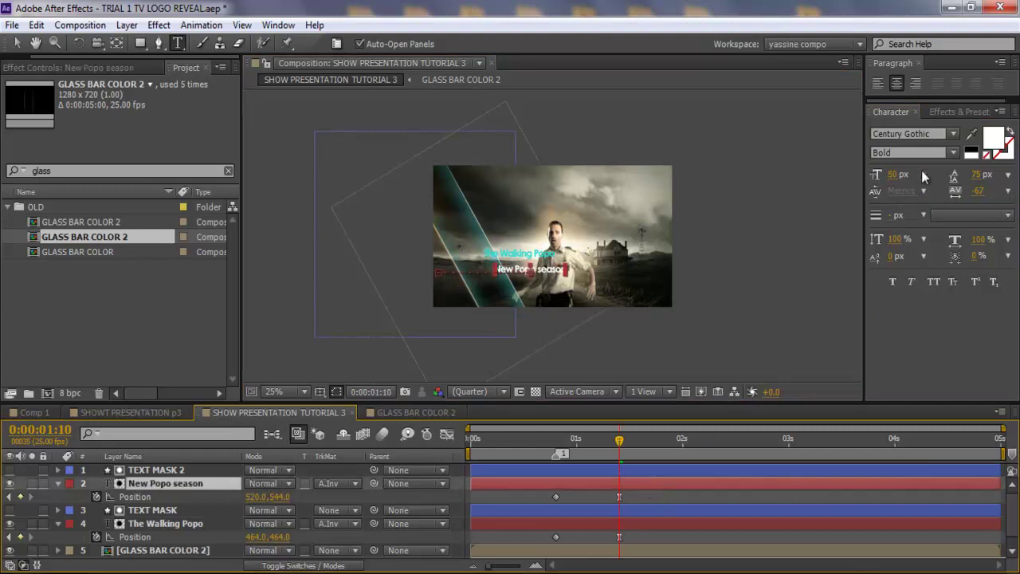
click(893, 178)
text(40)
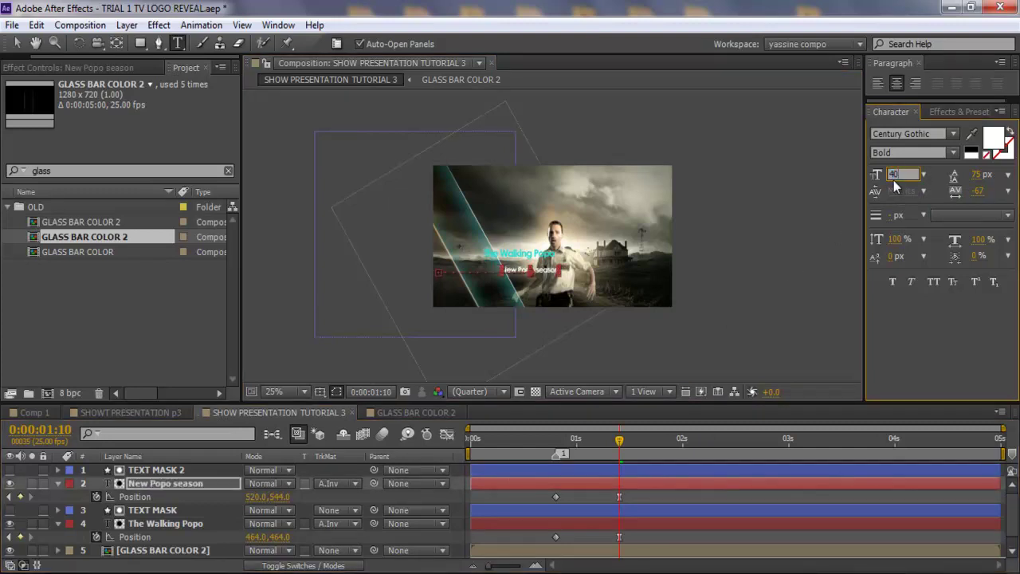
click(639, 500)
click(622, 498)
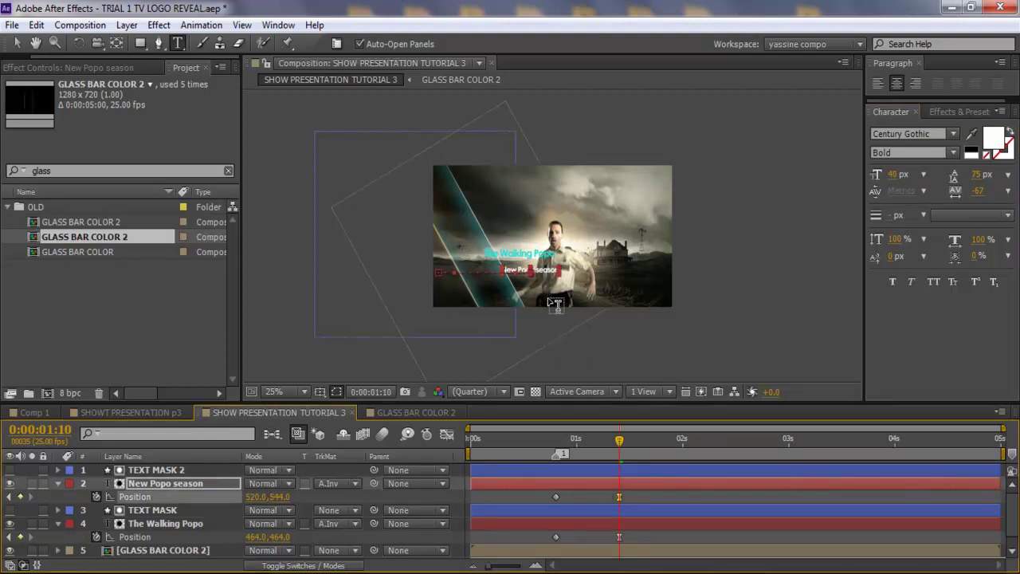
- Nudge the subtitle slightly left and shift its Position keyframes later in time
key(shift+Left)
key(shift+Left)
key(shift+Left)
key(shift+Left)
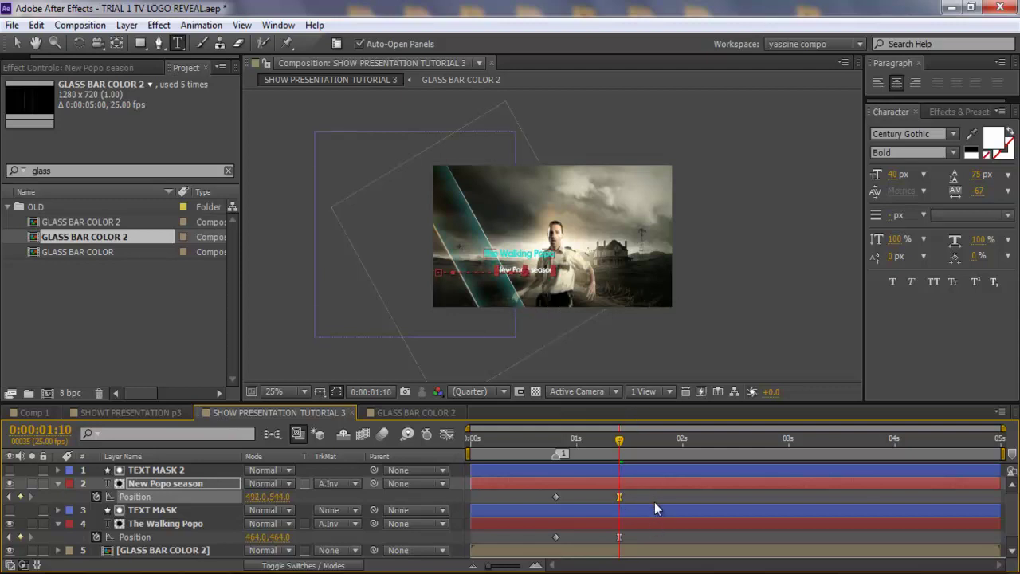
drag(655, 502, 579, 495)
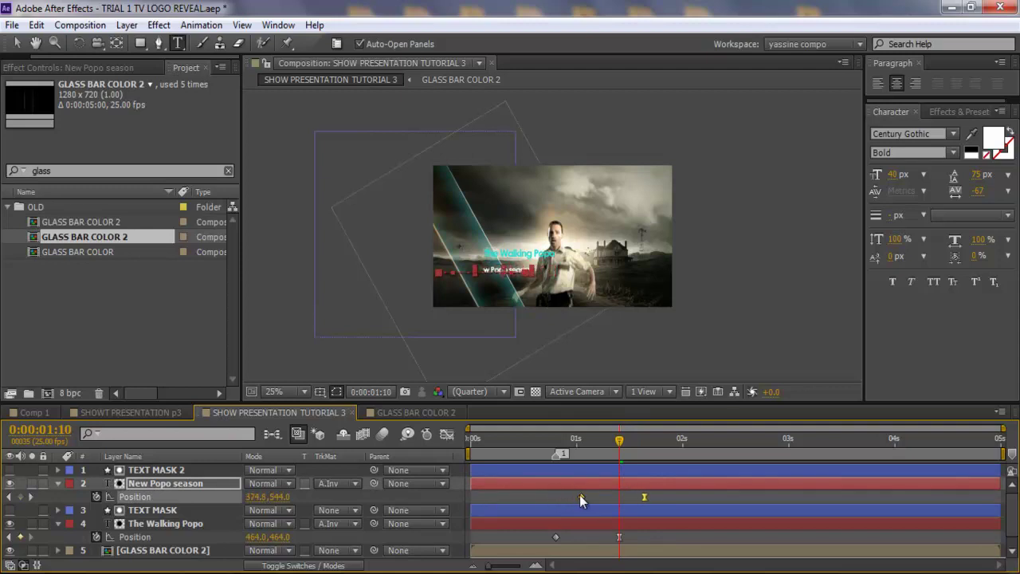
click(672, 491)
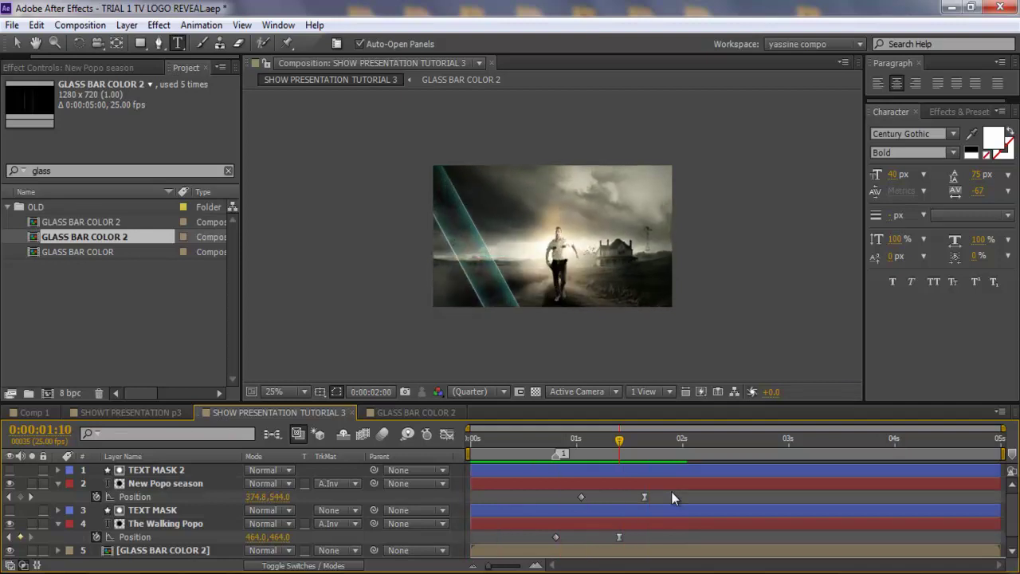
- Save the project with Ctrl+S and preview the title animation
key(space)
key(ctrl+s)
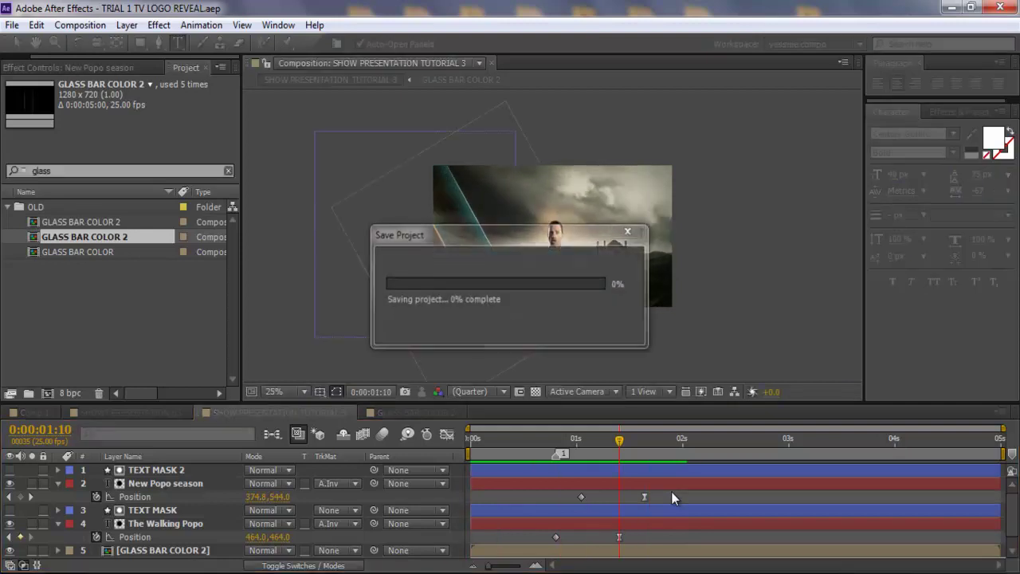
key(space)
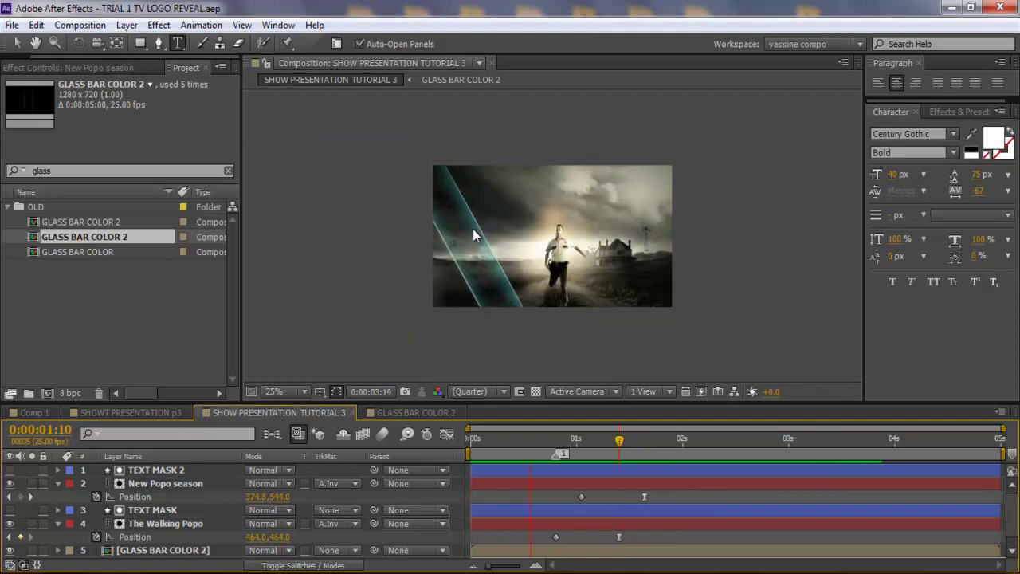
key(space)
scroll(40, 523, down, 1)
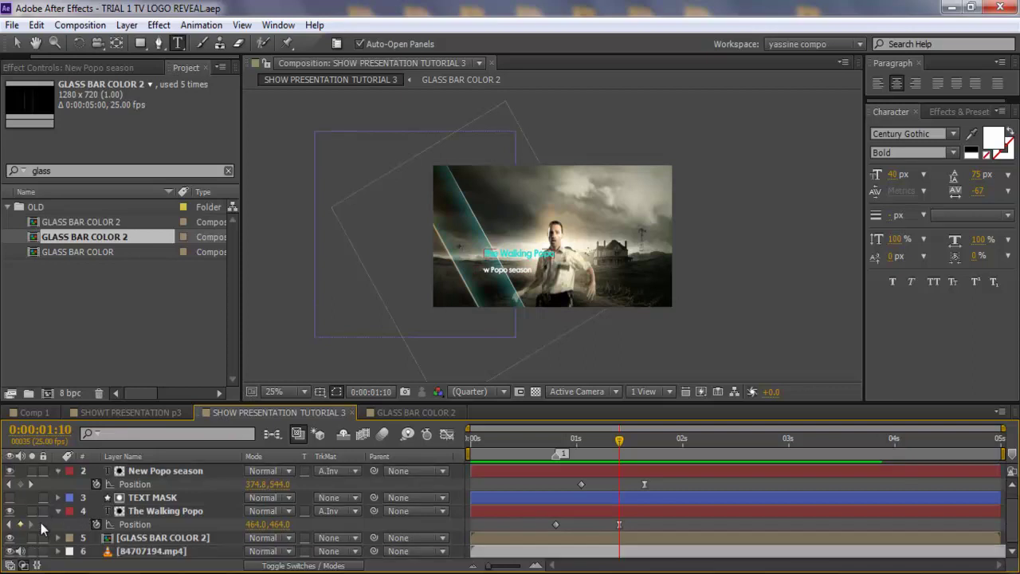
click(19, 551)
key(space)
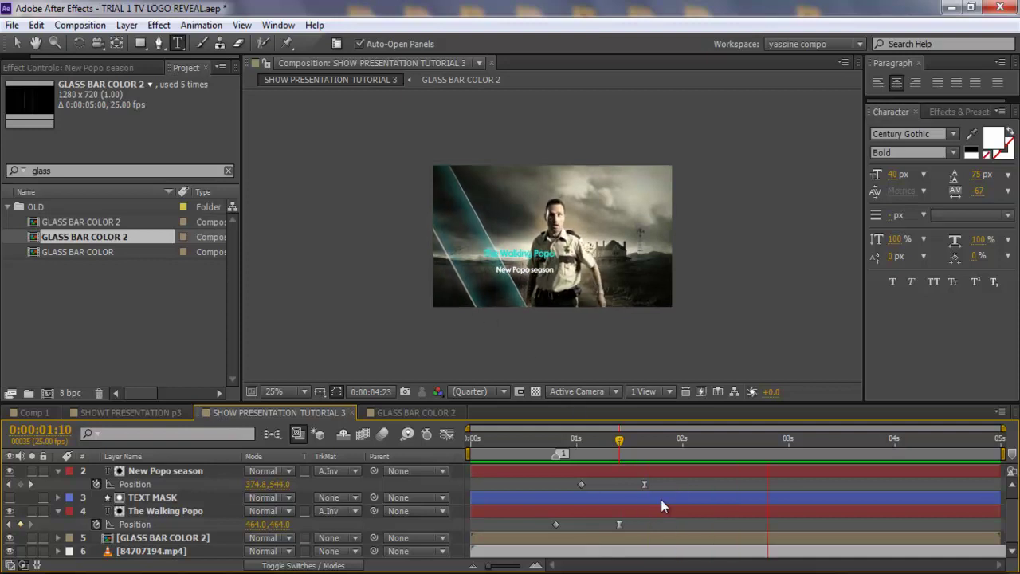
key(space)
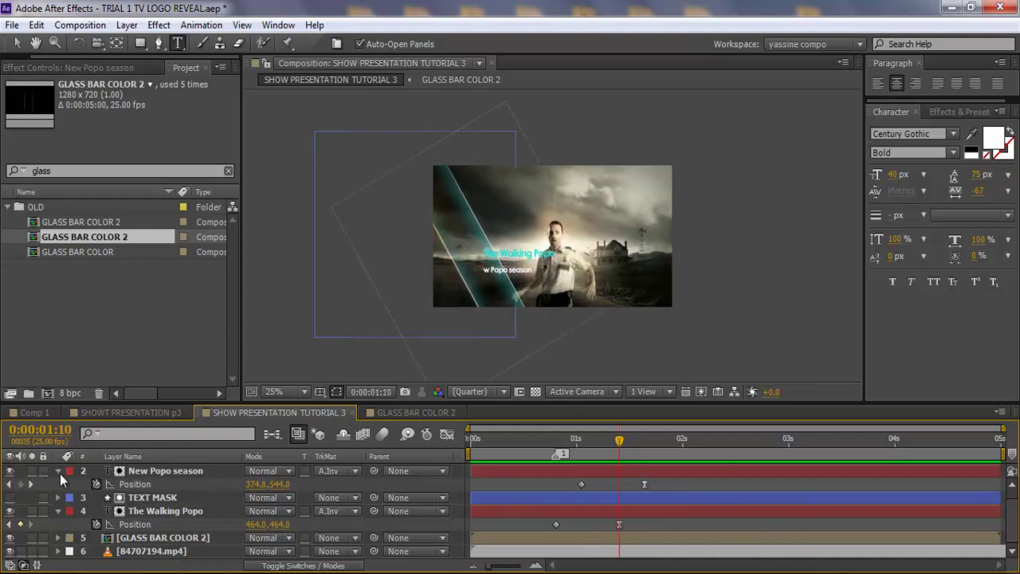
- Collapse both title layers' properties, go to 0:00:01:20 and zoom the viewer to 50%
click(58, 472)
click(56, 510)
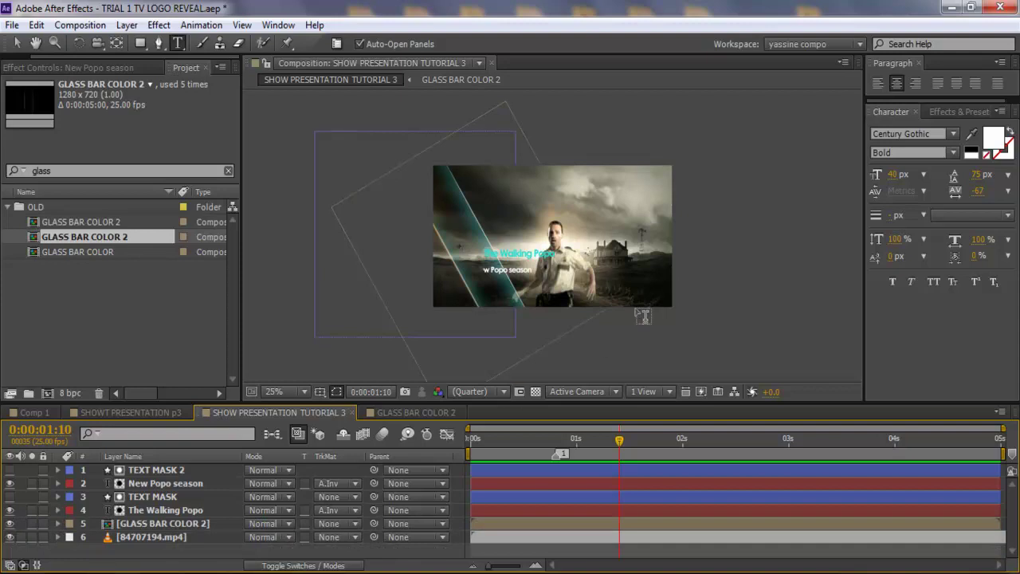
drag(561, 440, 661, 440)
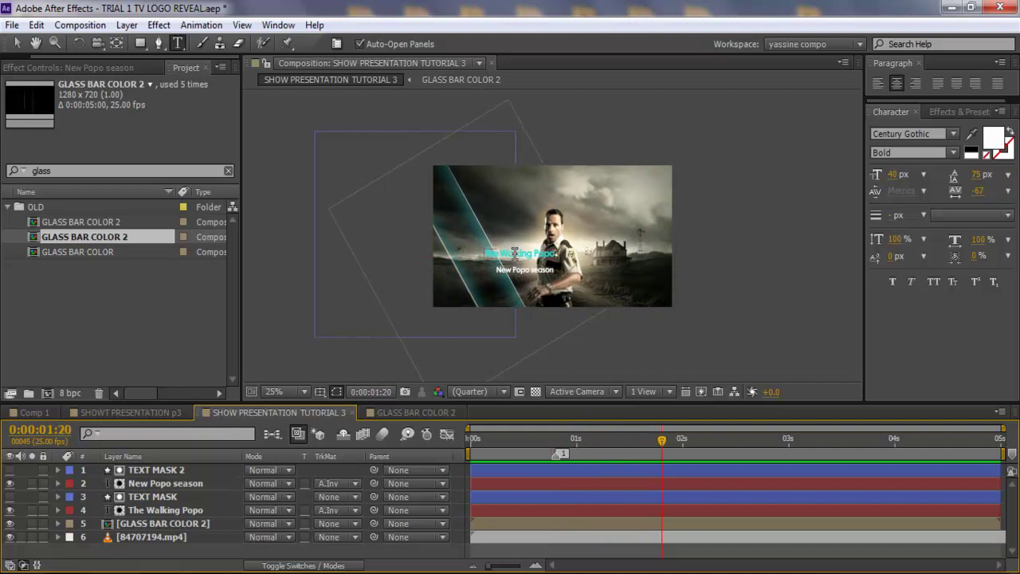
key(period)
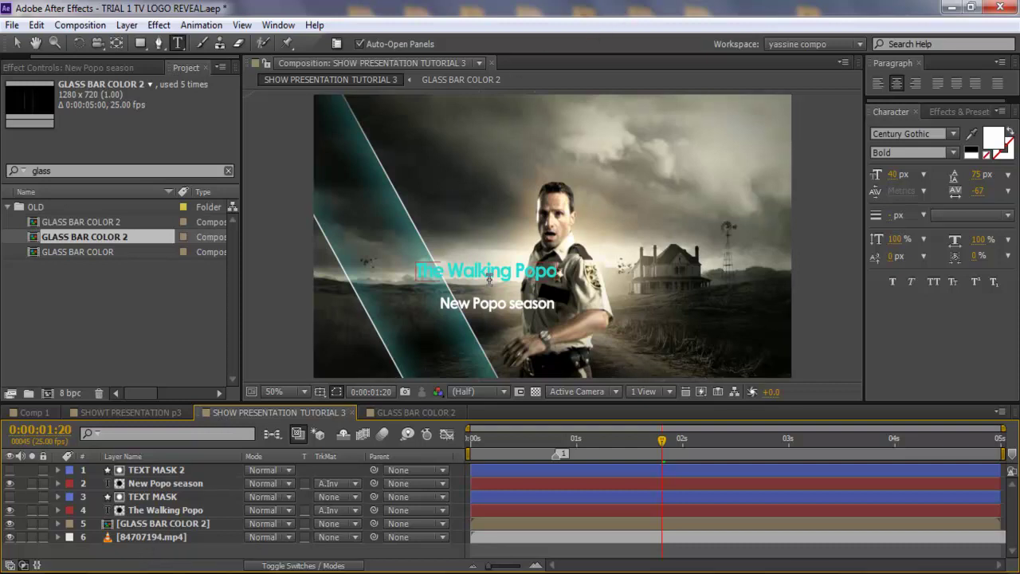
- Add a New > Null Object layer and name it CONTROLE COLORS
right_click(206, 554)
mouse_move(346, 378)
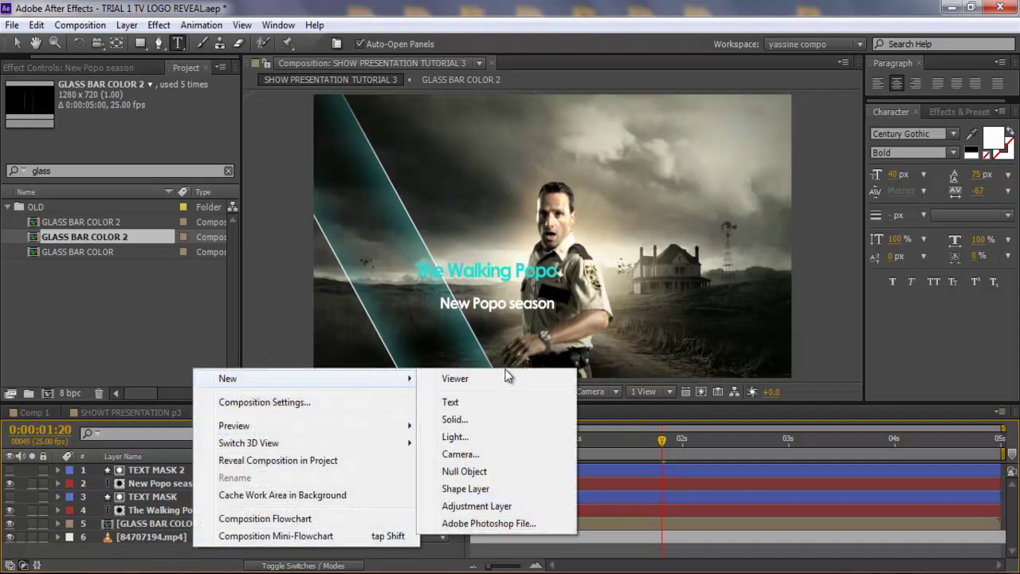
click(480, 472)
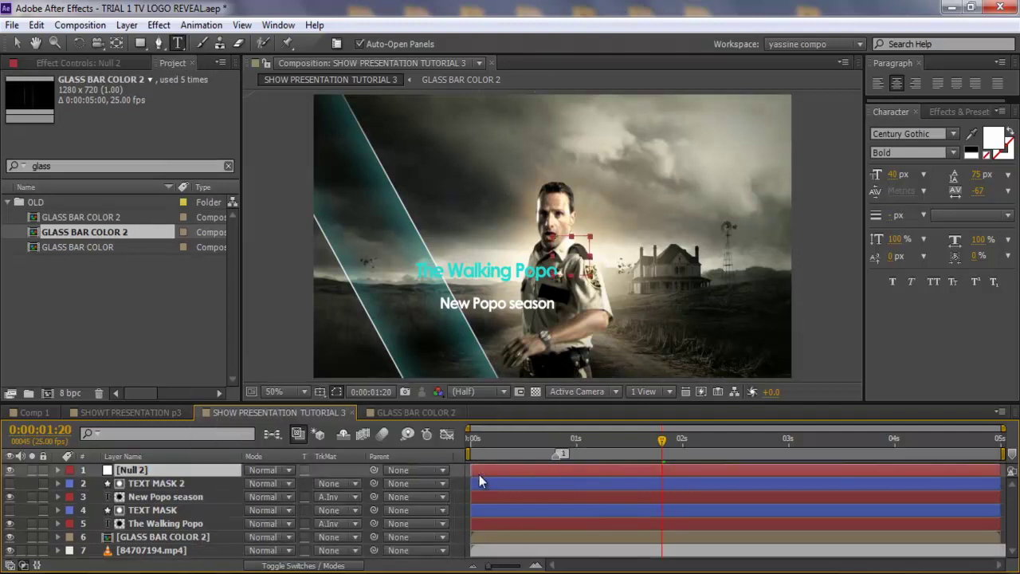
key(Return)
text(CONTRO)
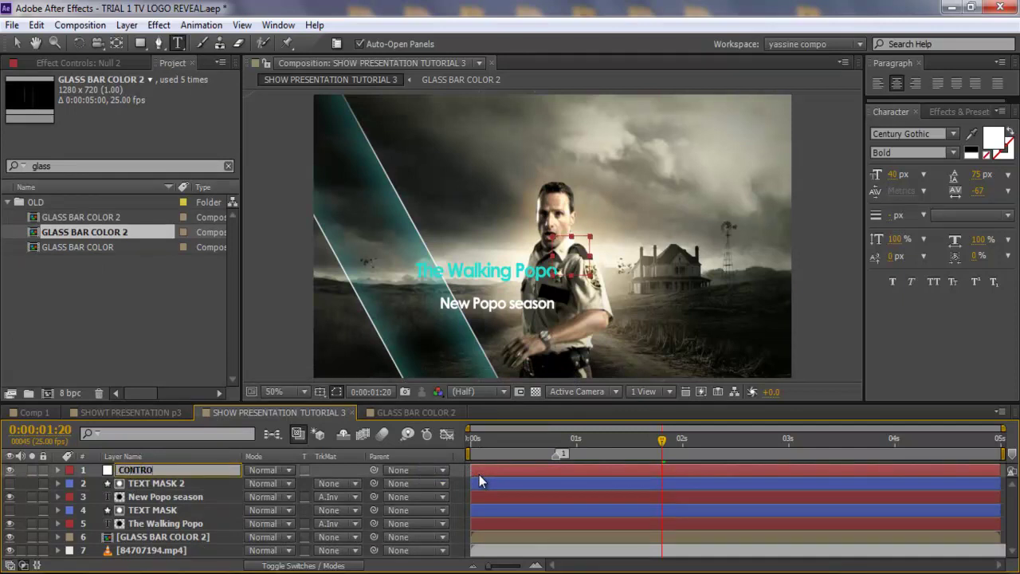
text(LE COLORS)
key(Return)
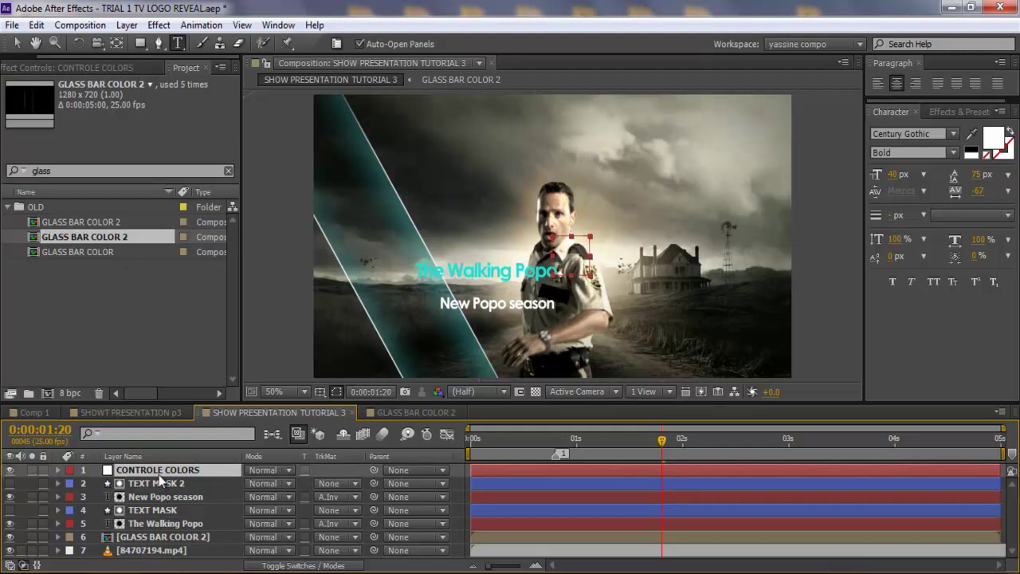
- Add a Color Control effect to the null and check the title text's current colour
click(159, 25)
mouse_move(249, 175)
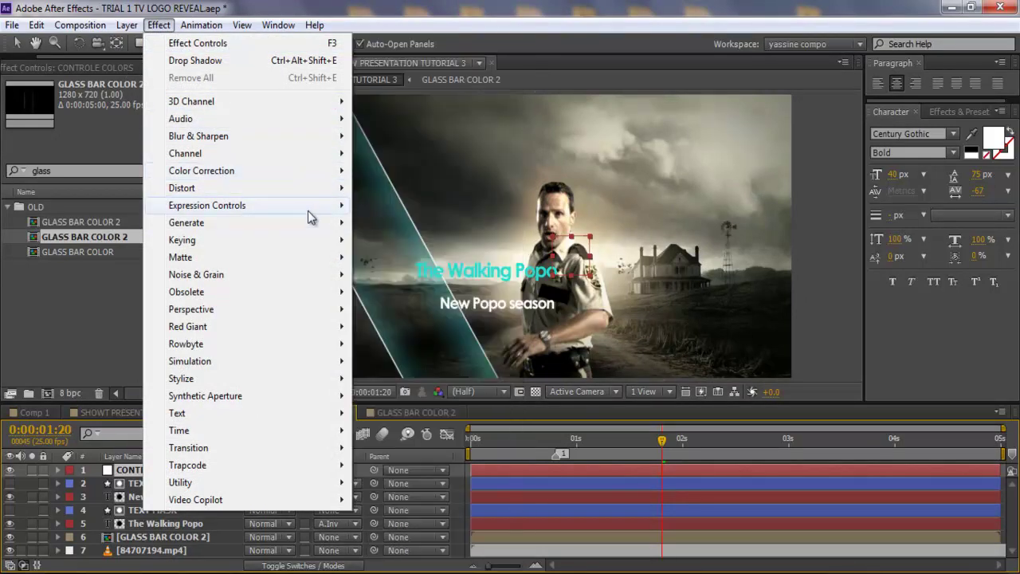
mouse_move(312, 212)
click(401, 256)
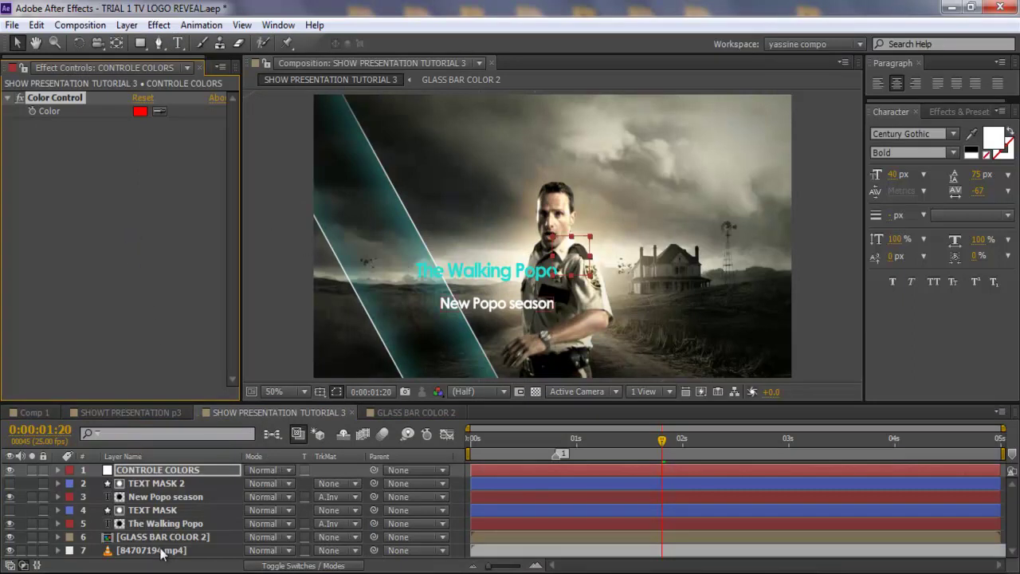
click(167, 497)
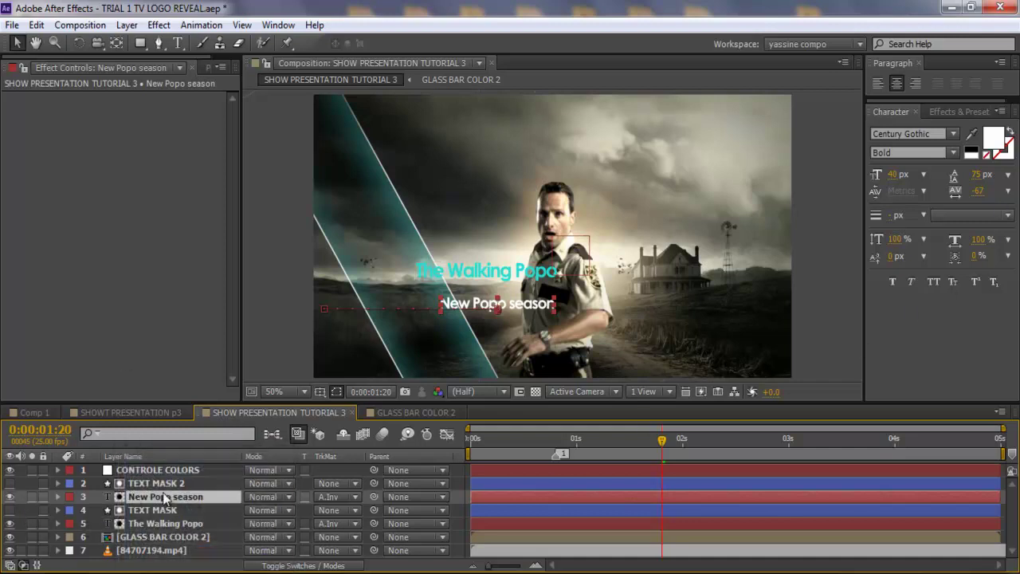
click(162, 522)
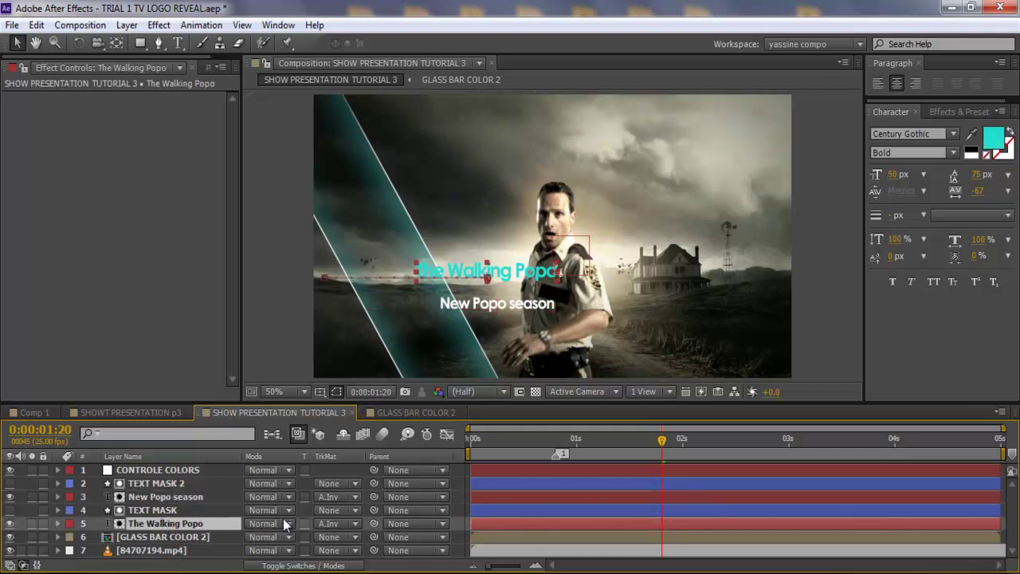
click(994, 139)
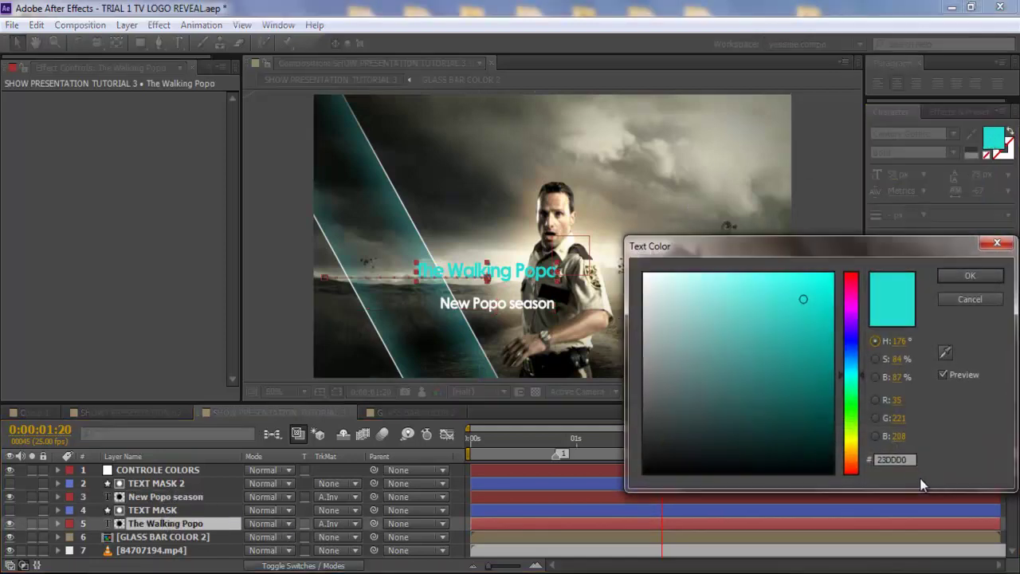
click(959, 279)
- Set the CONTROLE COLORS Color Control to hex 23DDD0
click(158, 470)
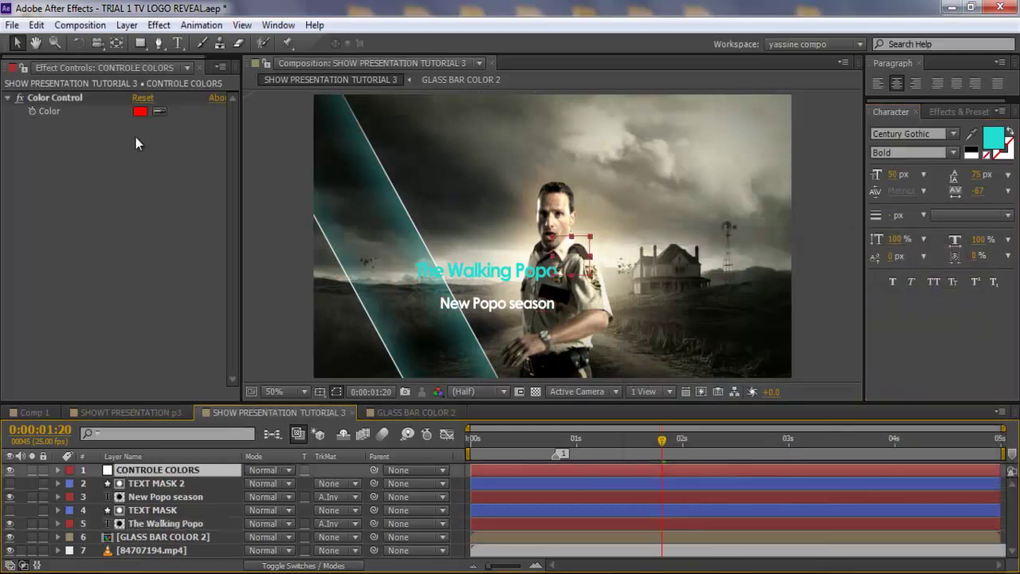
click(133, 109)
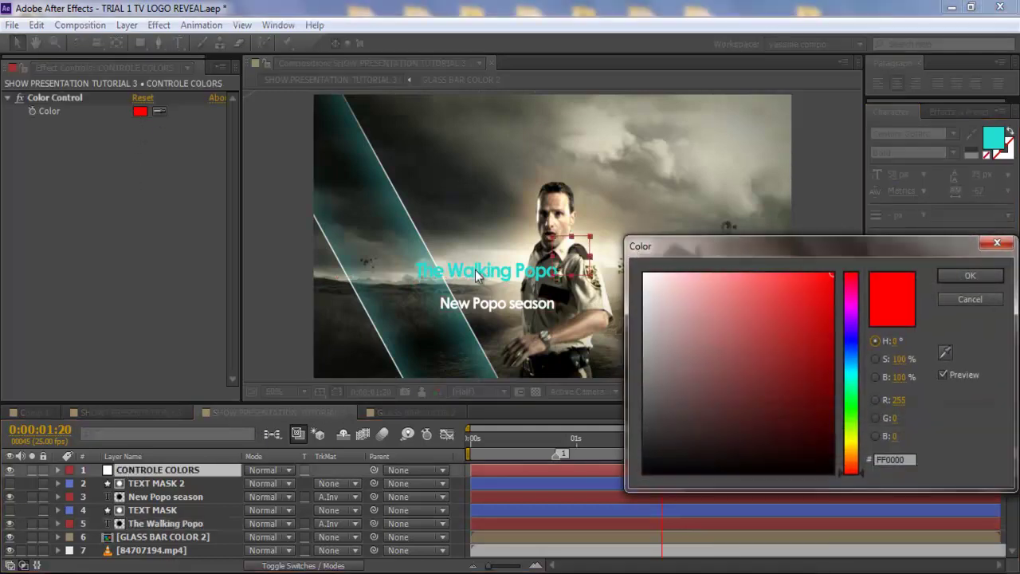
click(906, 459)
text(23DDD0)
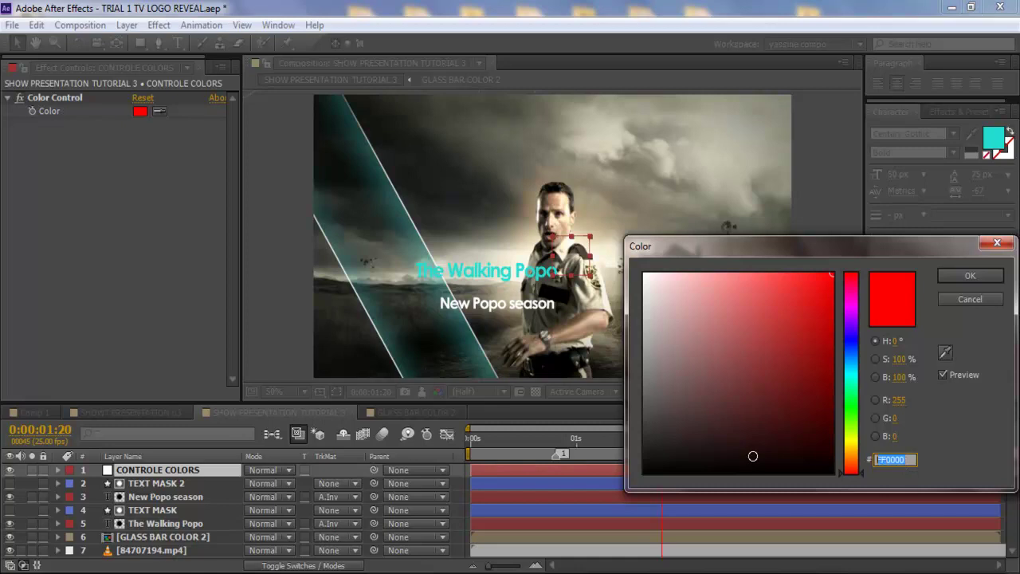
click(957, 277)
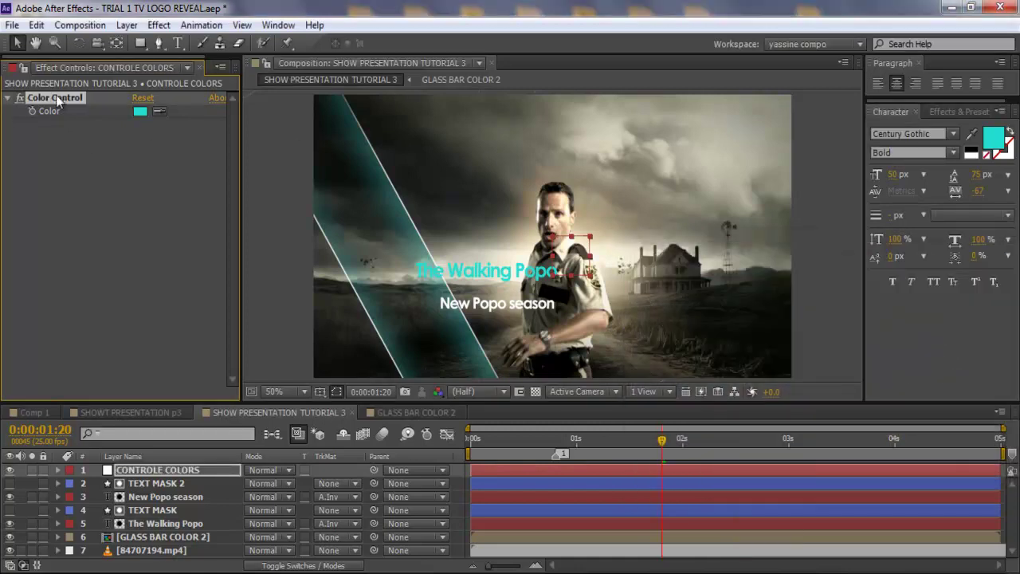
- Rename the Color Control effect to TITLE COLOR
key(Return)
text(TITLE COLOR)
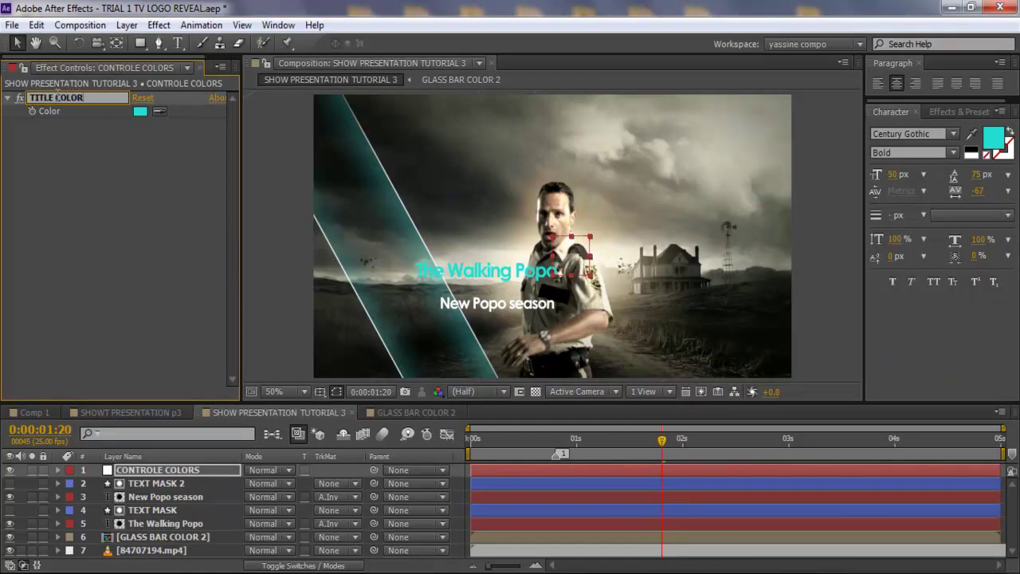
key(Return)
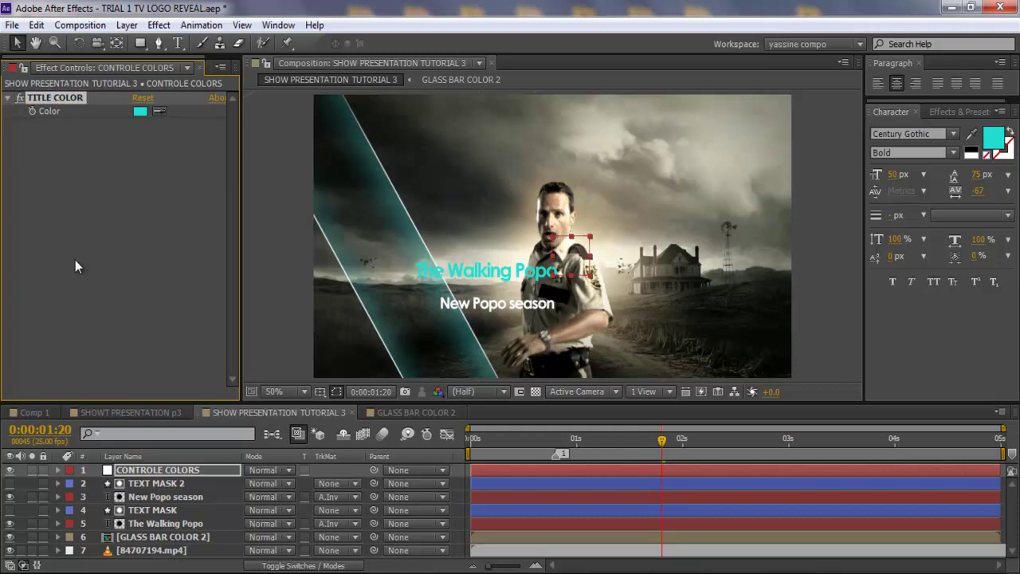
click(169, 524)
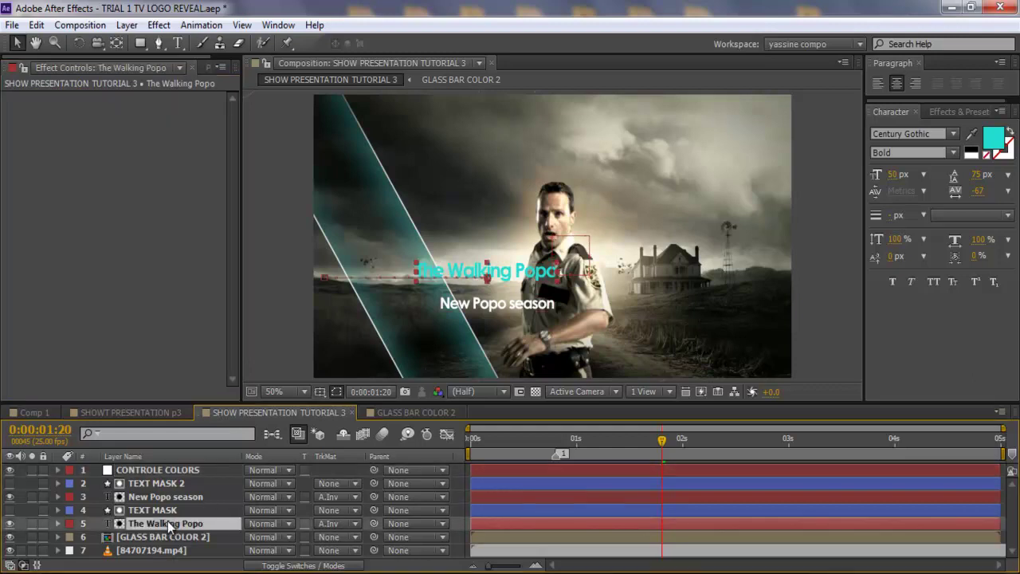
- Add an Effect > Generate > Fill effect to The Walking Popo layer
click(58, 524)
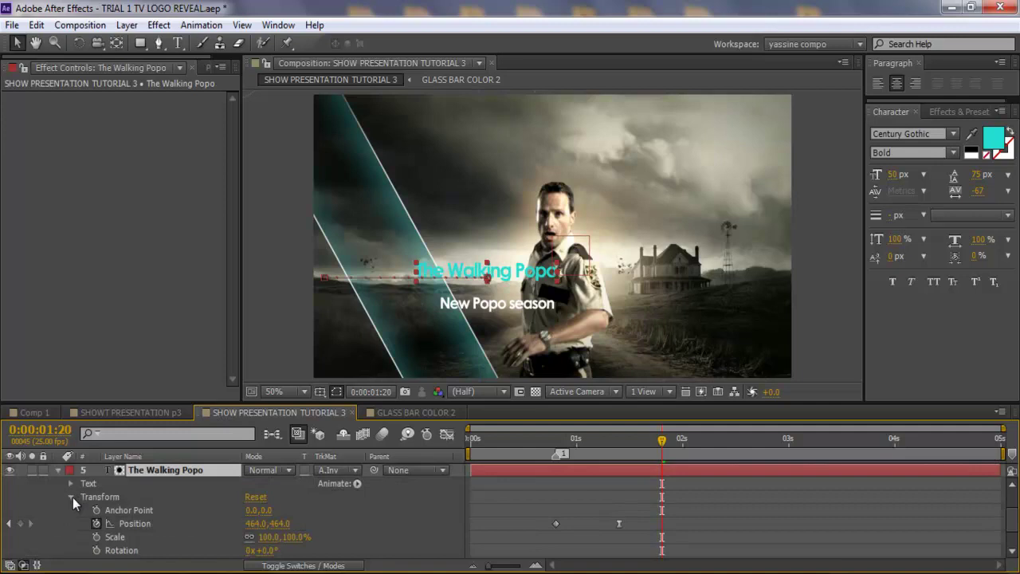
click(72, 497)
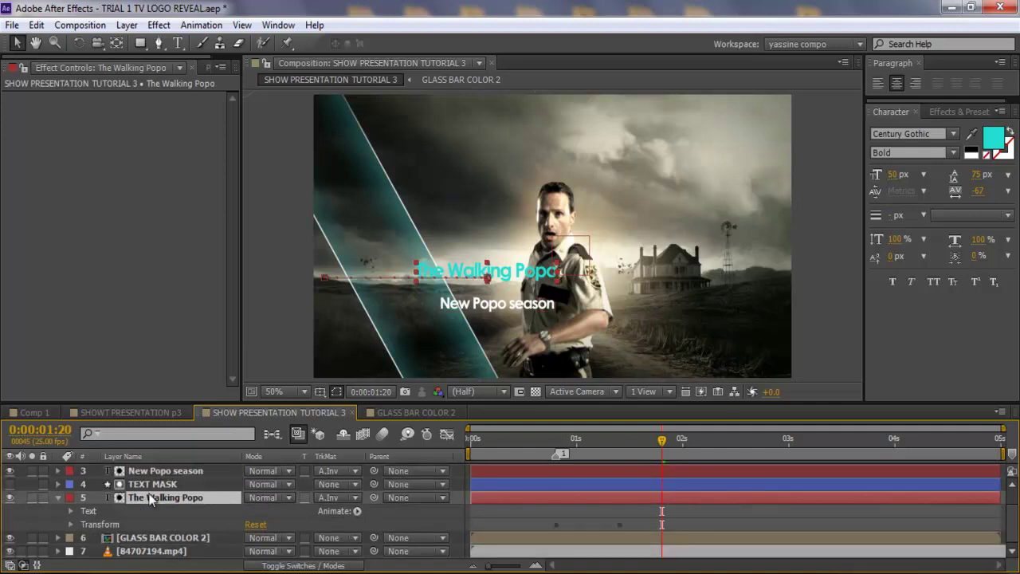
click(160, 25)
mouse_move(228, 171)
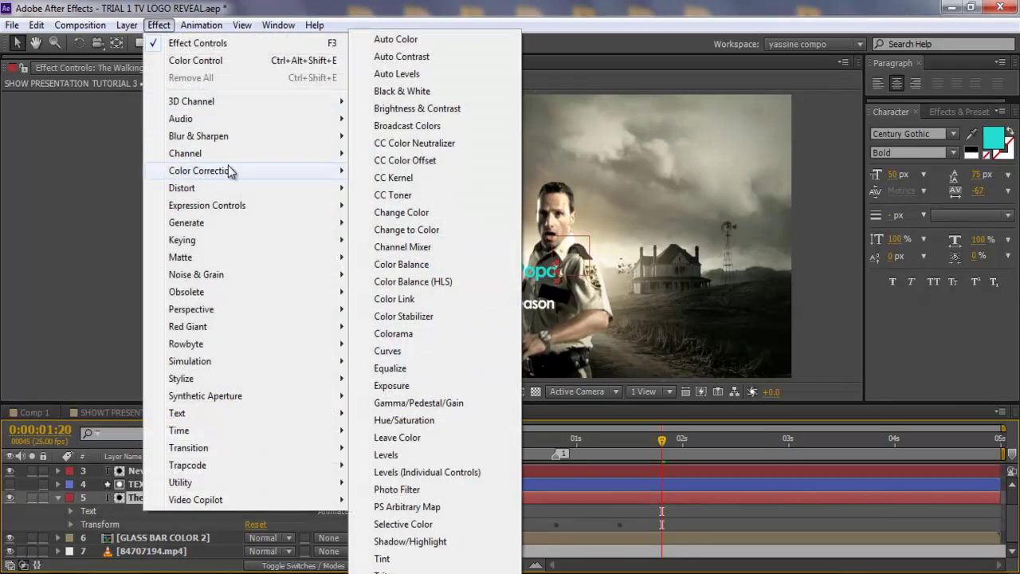
mouse_move(252, 220)
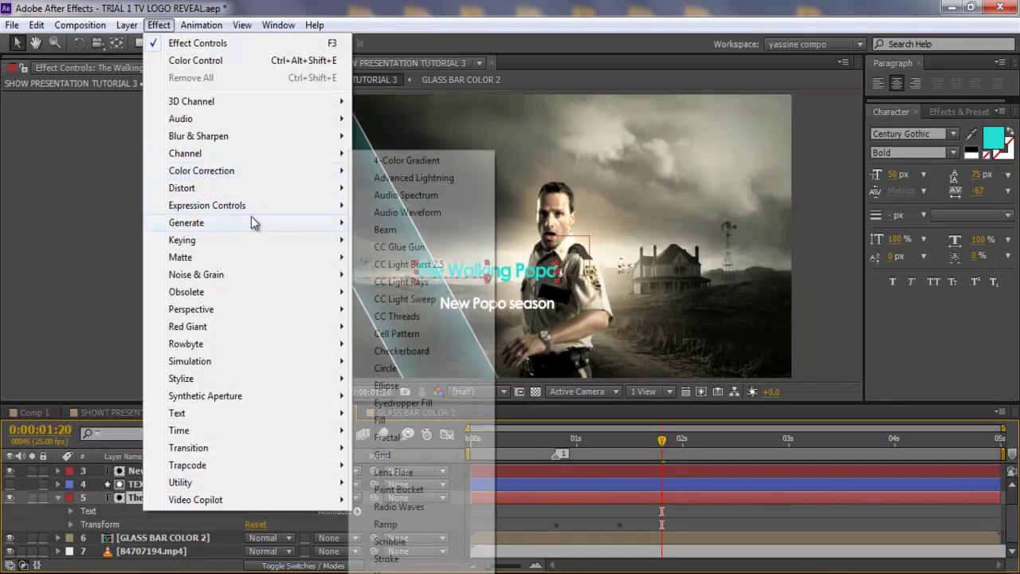
click(408, 420)
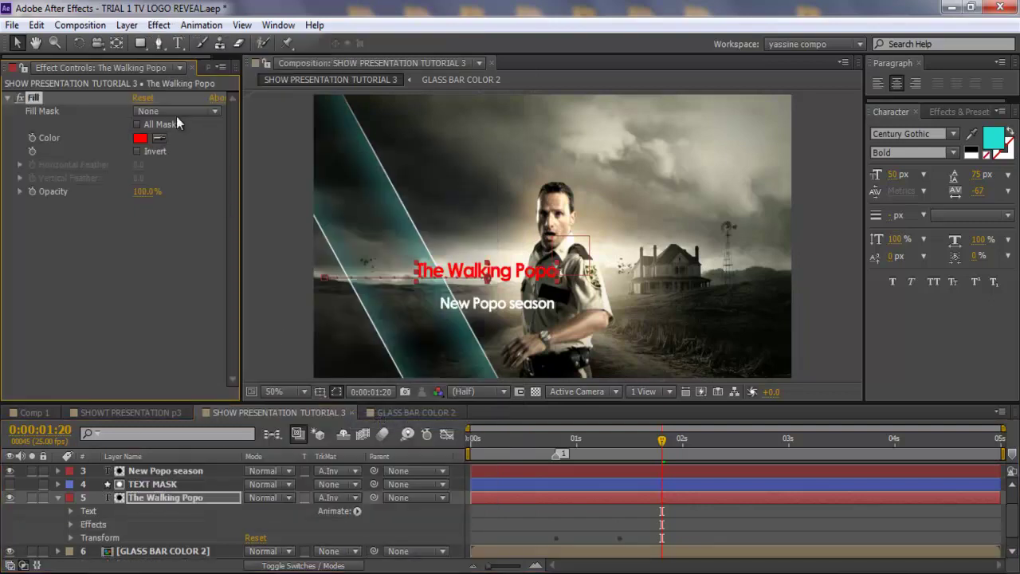
- Set the Fill effect's colour to cyan 23DDD0
click(141, 139)
click(904, 454)
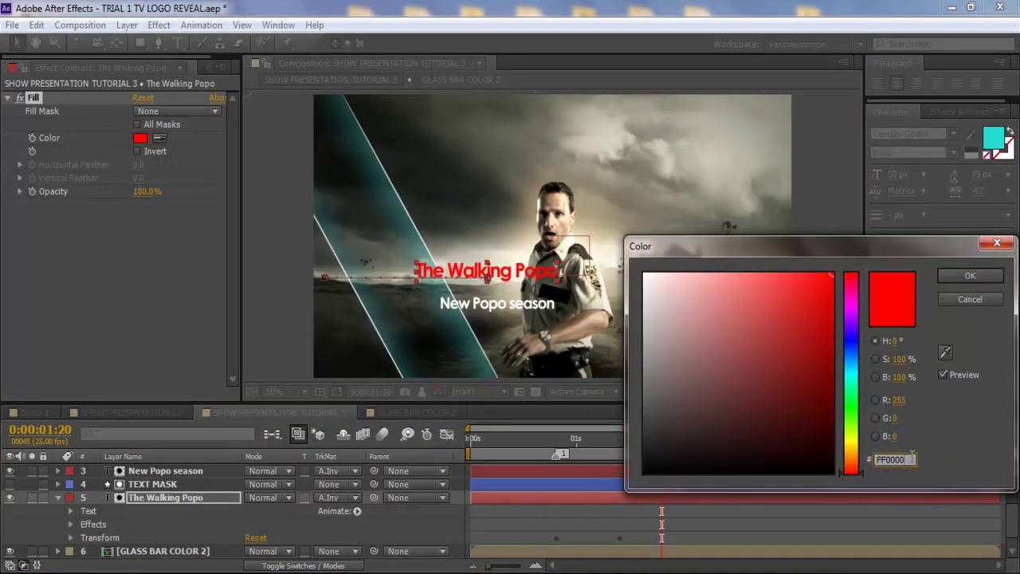
text(23DDD0)
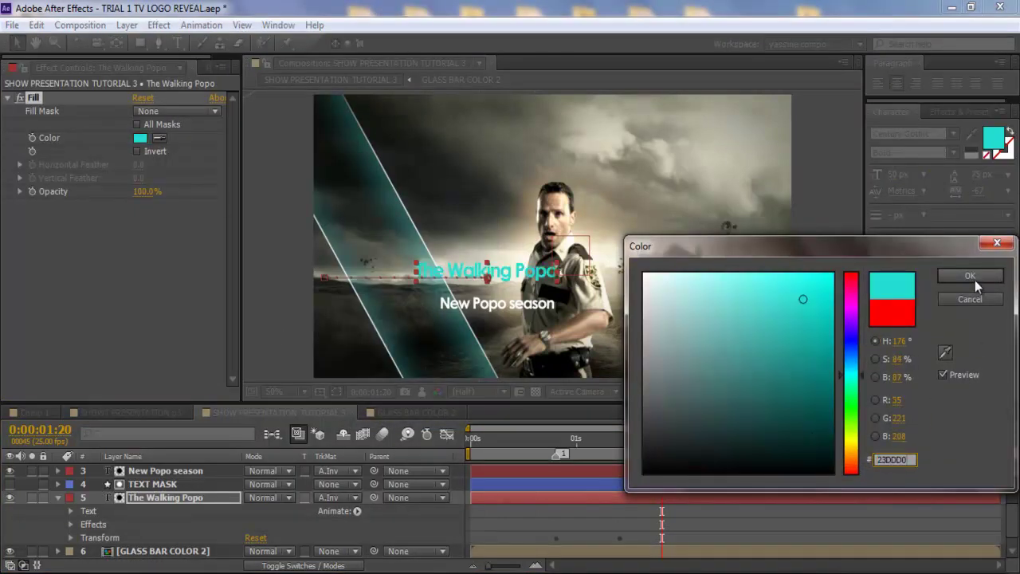
click(972, 276)
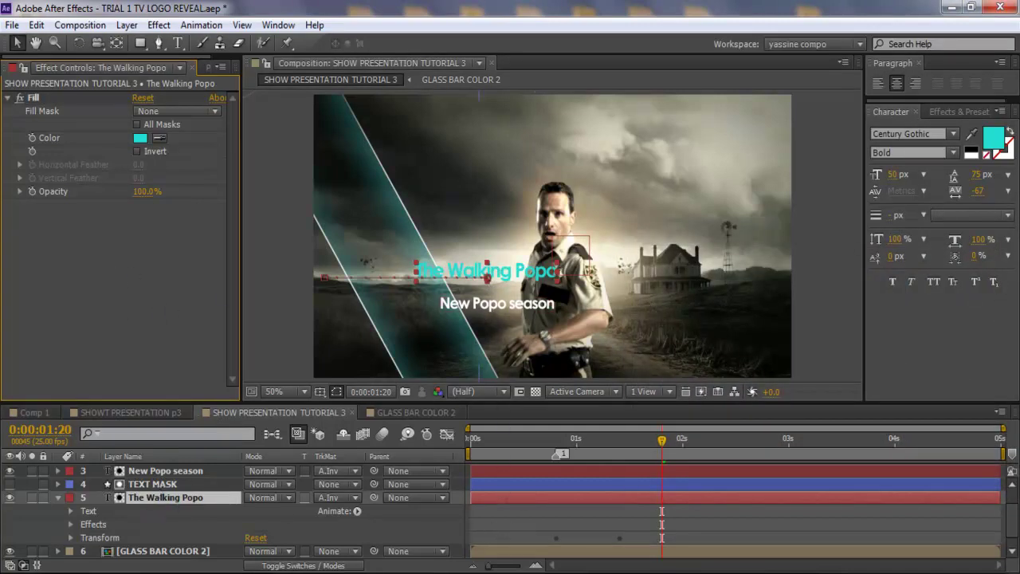
mouse_move(161, 499)
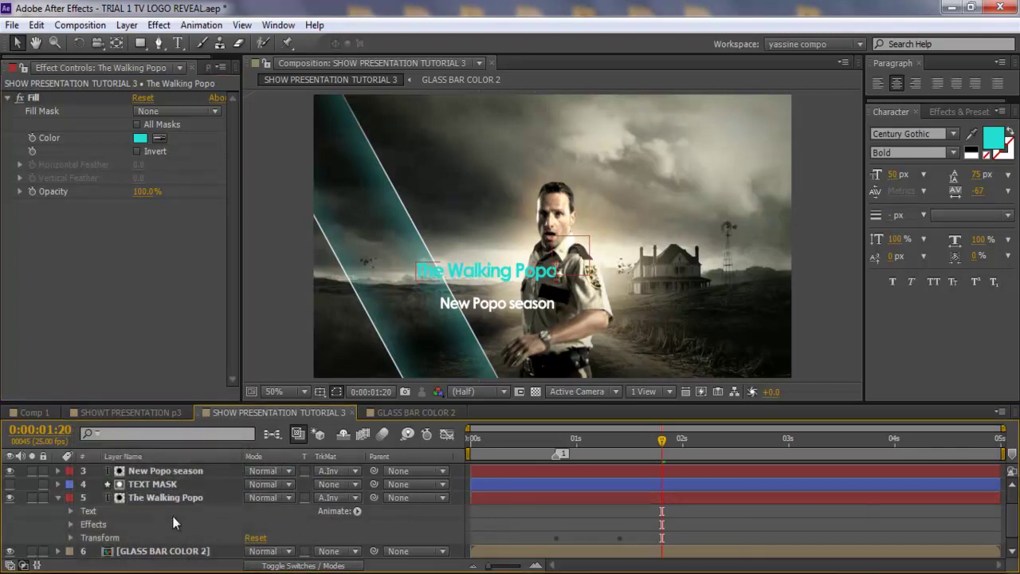
- Reveal the CONTROLE COLORS effect controls and enlarge the timeline to list all seven layers
click(163, 495)
scroll(147, 513, up, 2)
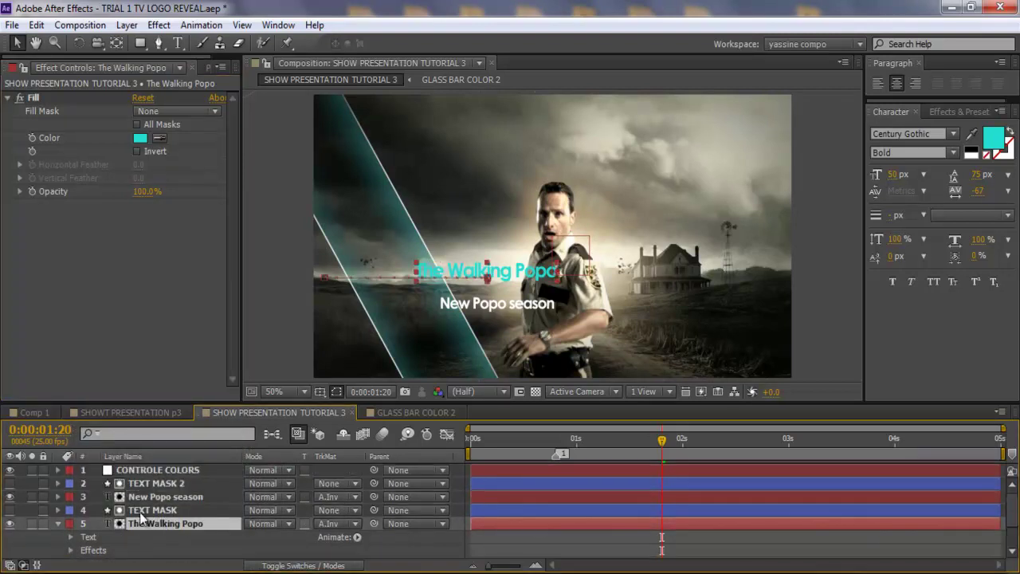
click(145, 472)
key(e)
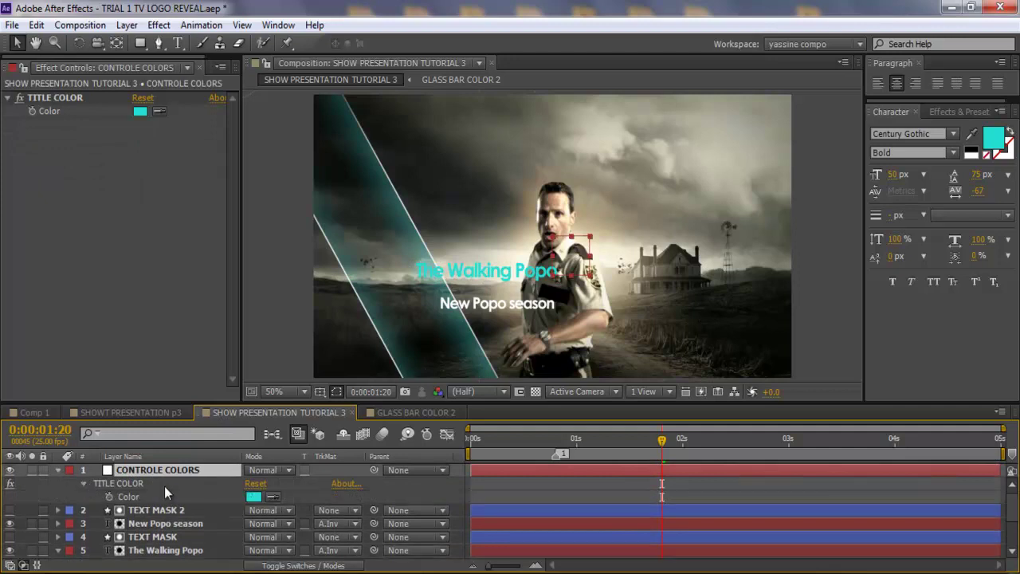
scroll(164, 487, down, 3)
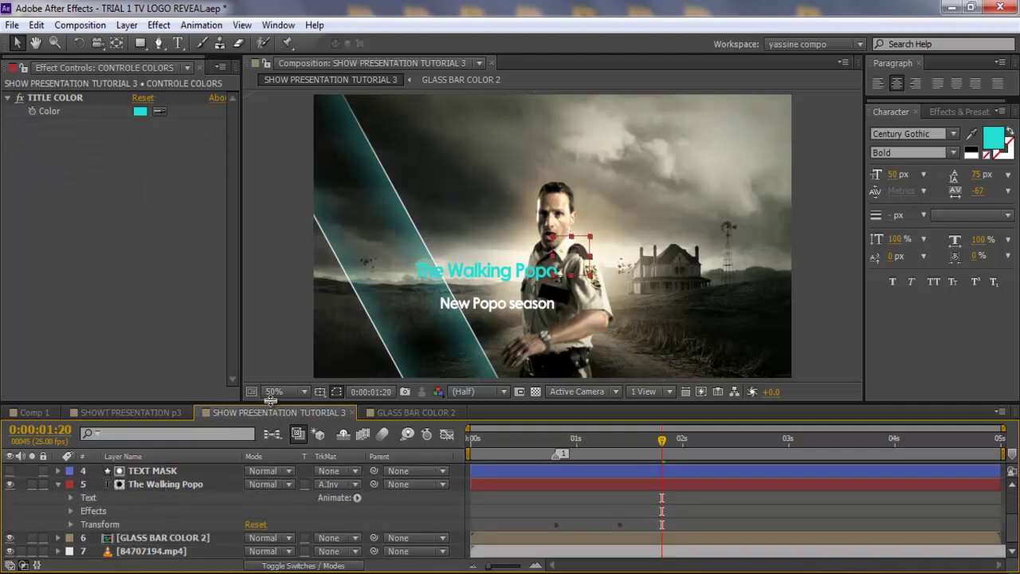
drag(271, 401, 271, 217)
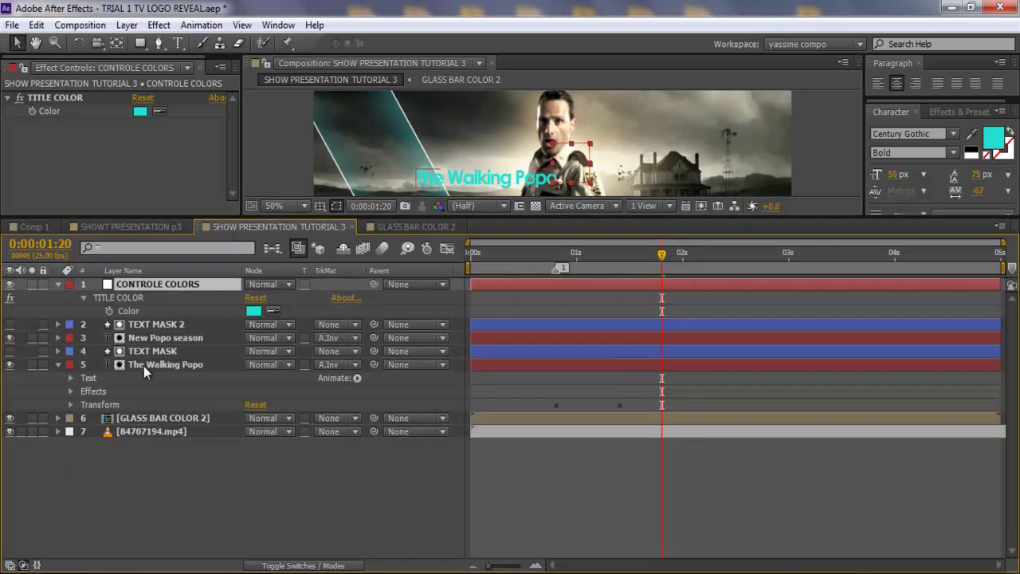
- Add an expression to The Walking Popo's Fill Color and pick-whip it to TITLE COLOR
click(143, 366)
key(e)
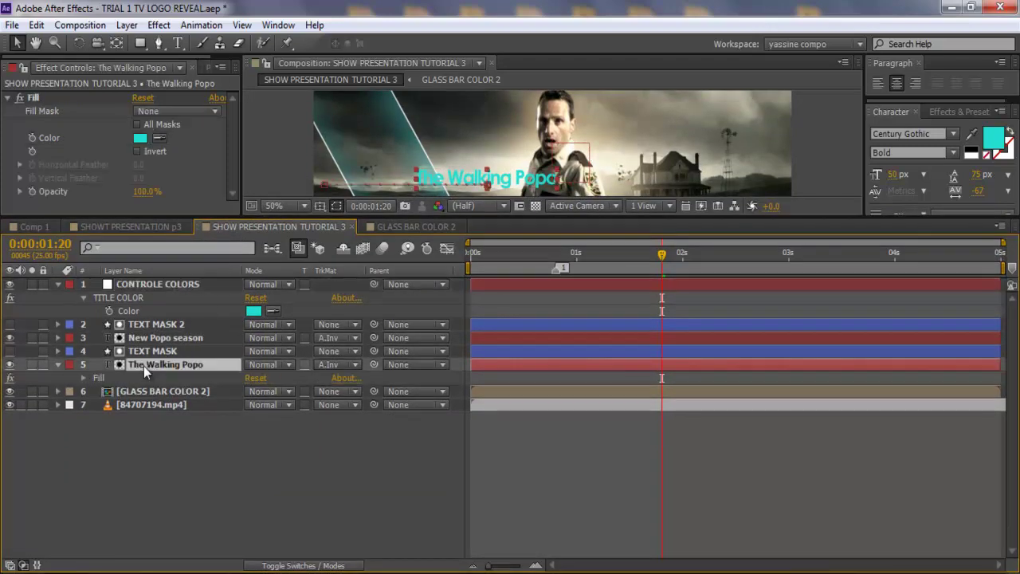
click(83, 377)
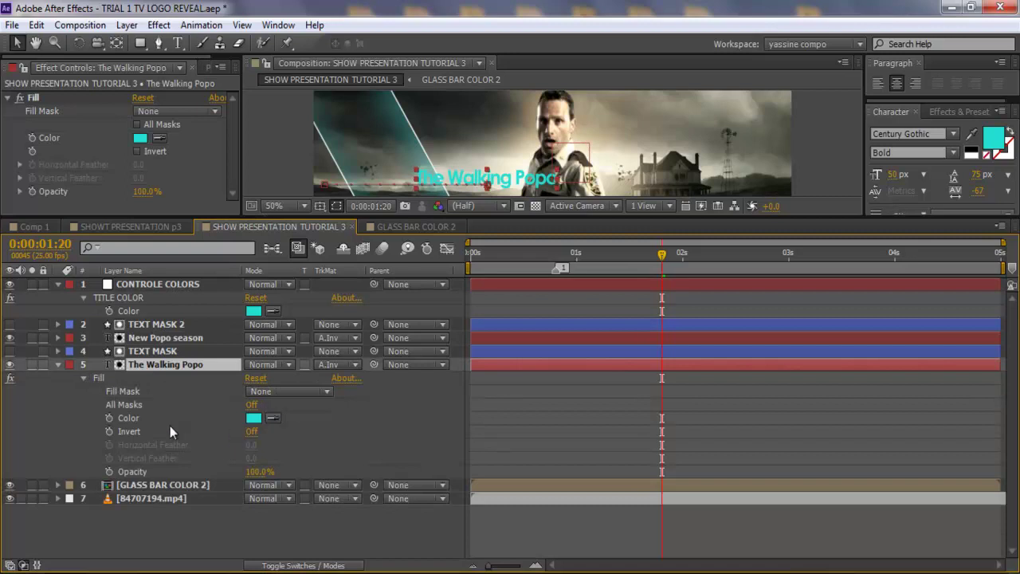
alt+click(110, 417)
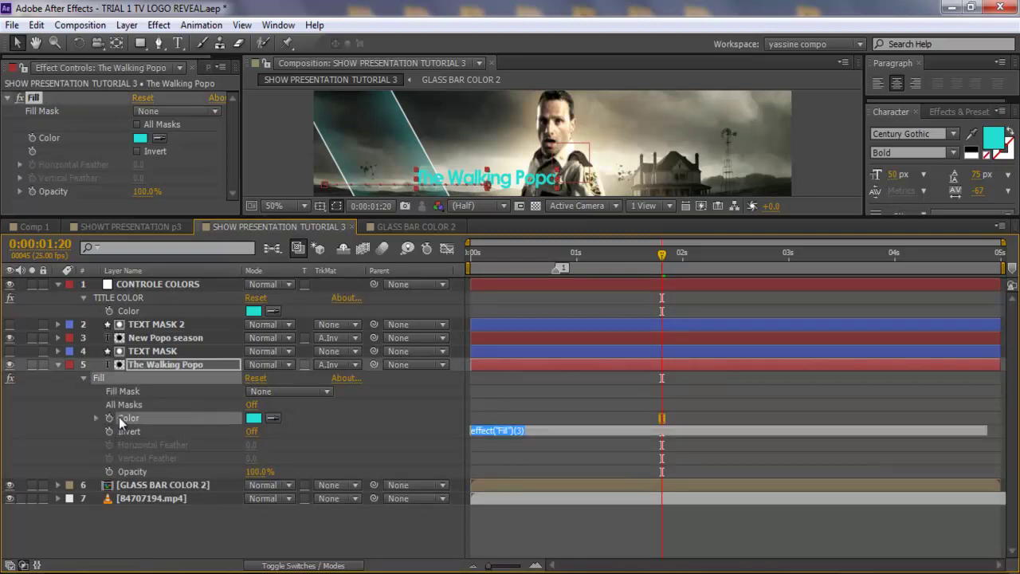
drag(288, 432, 187, 313)
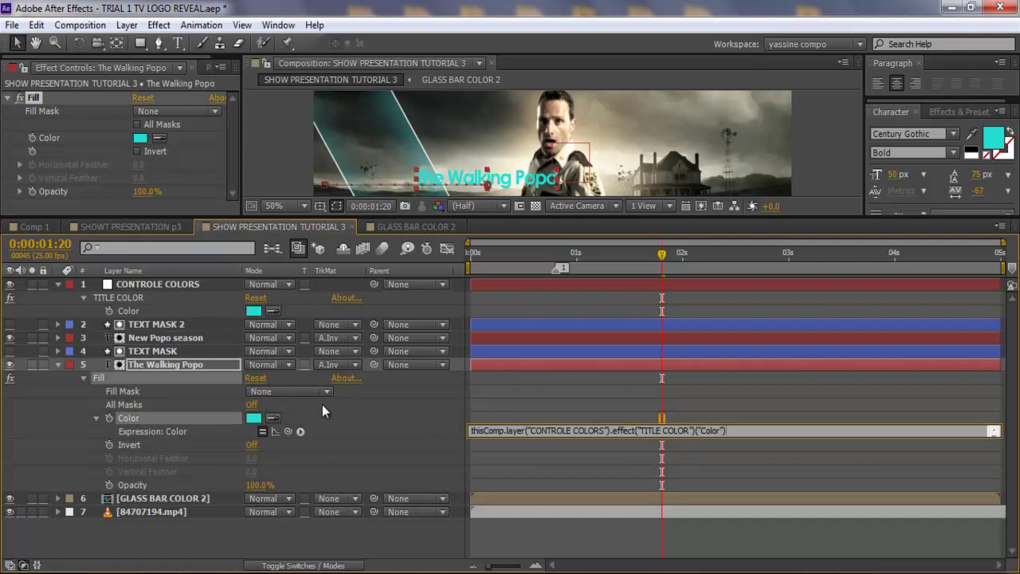
click(383, 409)
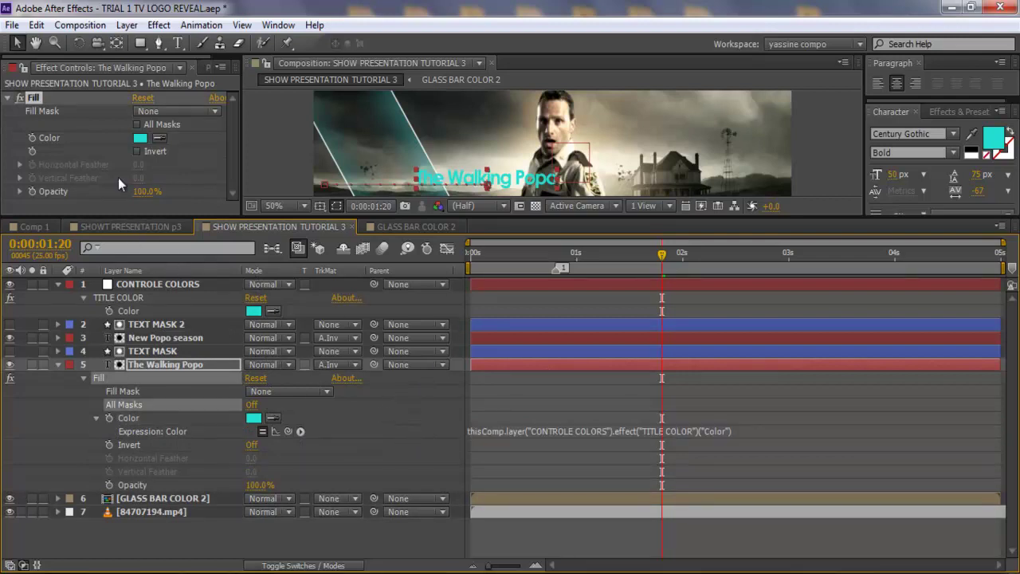
click(56, 365)
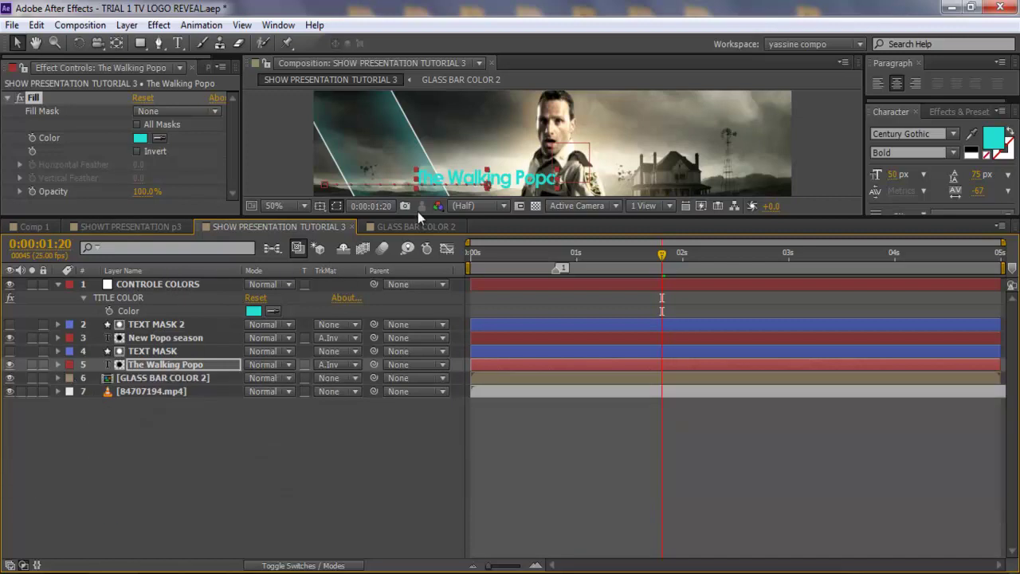
- Solo The Walking Popo title layer and select the CONTROLE COLORS layer
drag(417, 216, 418, 309)
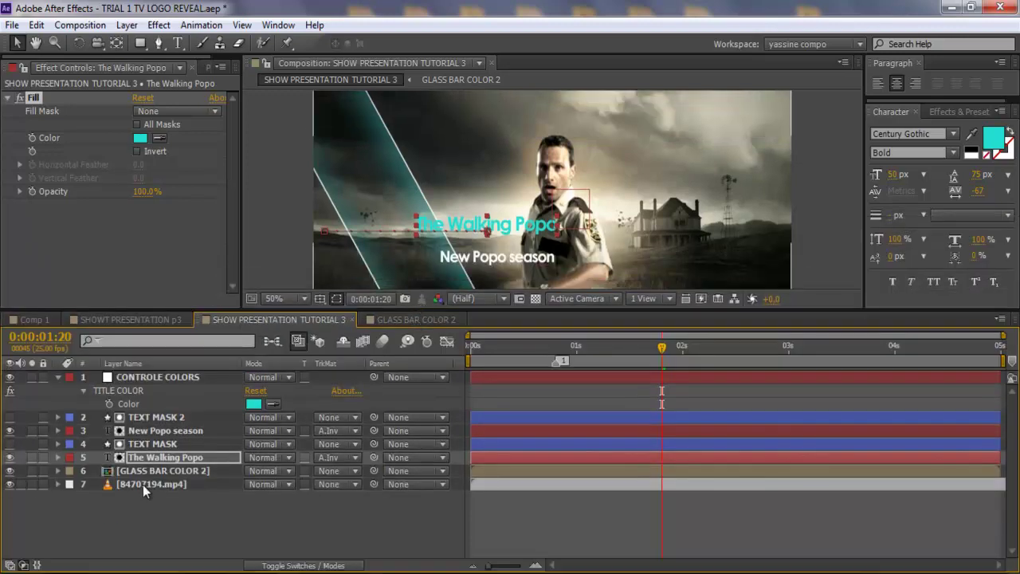
click(147, 504)
click(32, 458)
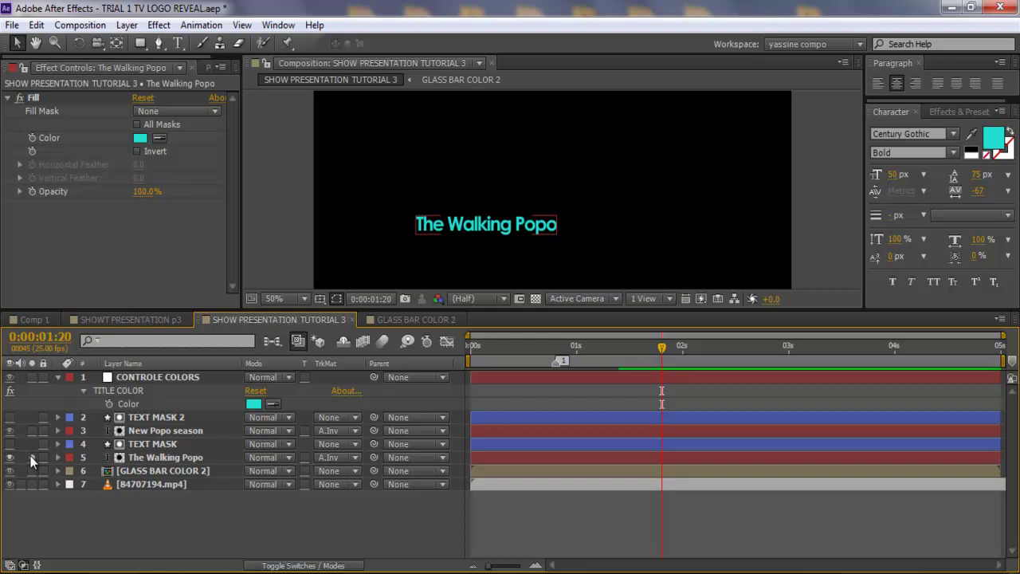
click(158, 377)
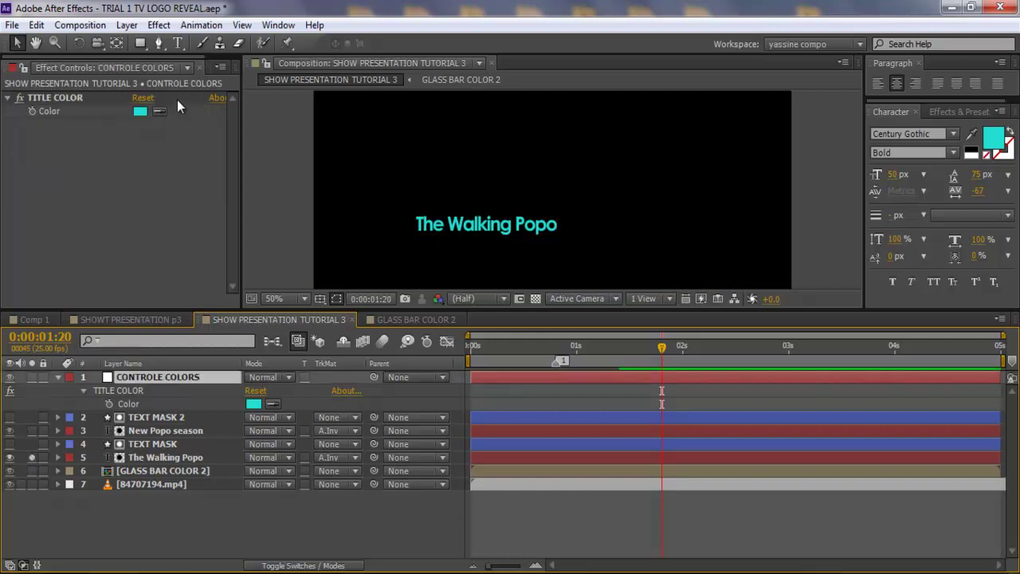
- Set the TITLE COLOR control to crimson red E1223D
click(140, 112)
drag(802, 296, 757, 328)
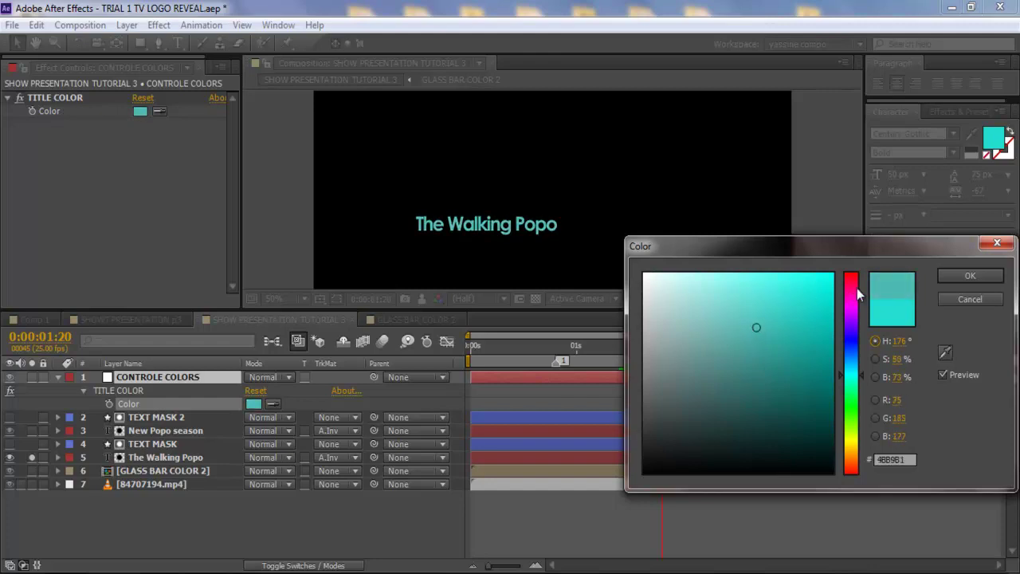
drag(853, 288, 864, 267)
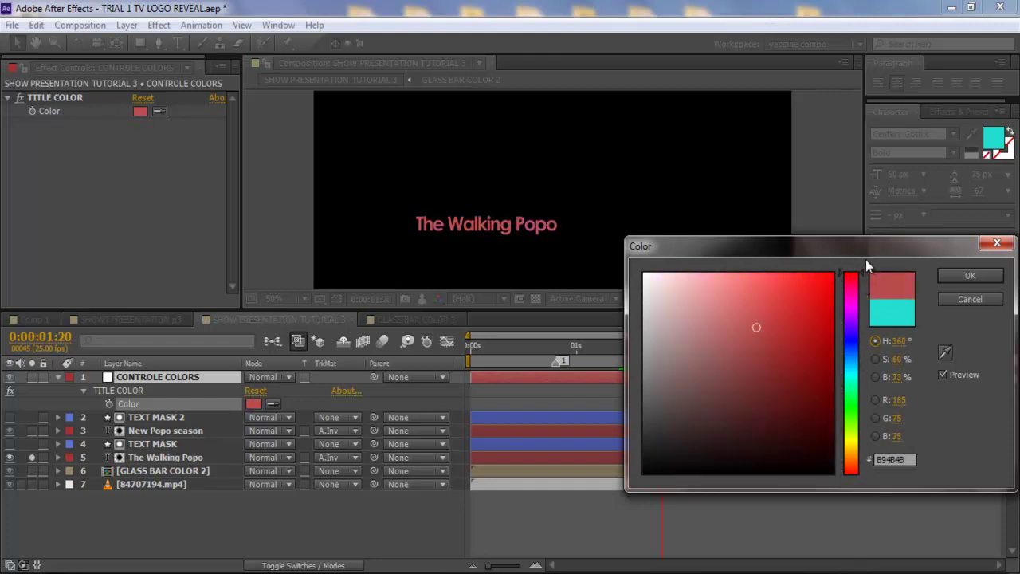
drag(743, 326, 796, 321)
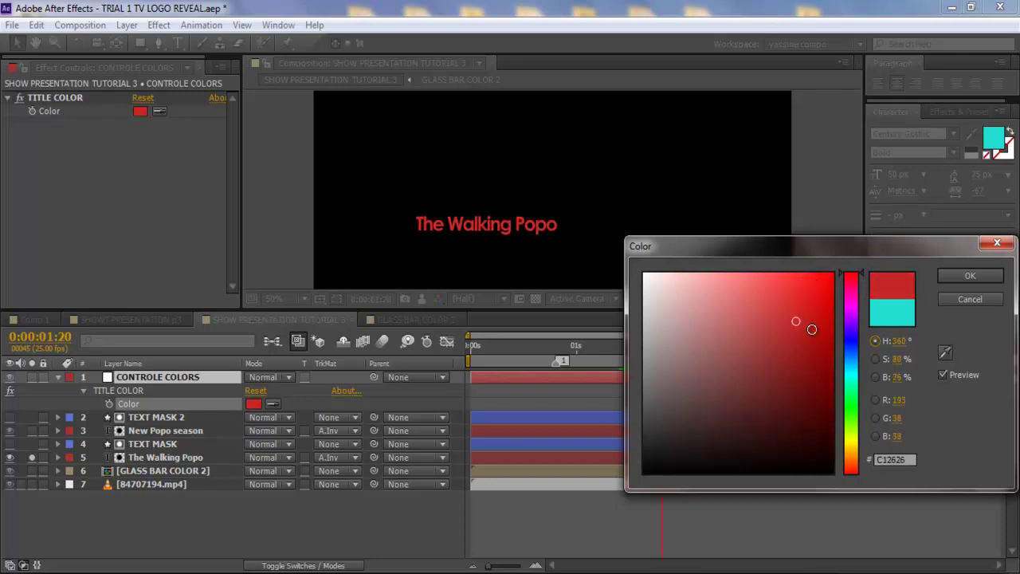
drag(859, 307, 850, 279)
drag(772, 298, 803, 294)
click(957, 277)
- Duplicate the TITLE COLOR control with Ctrl+D and rename the copy 'Info COLOR'
click(104, 528)
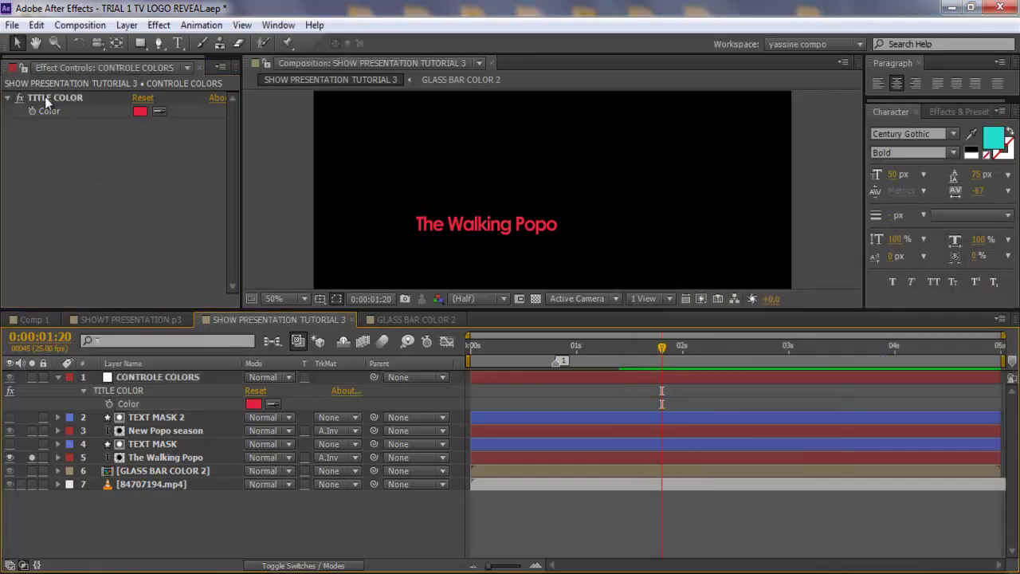
click(58, 100)
key(ctrl+d)
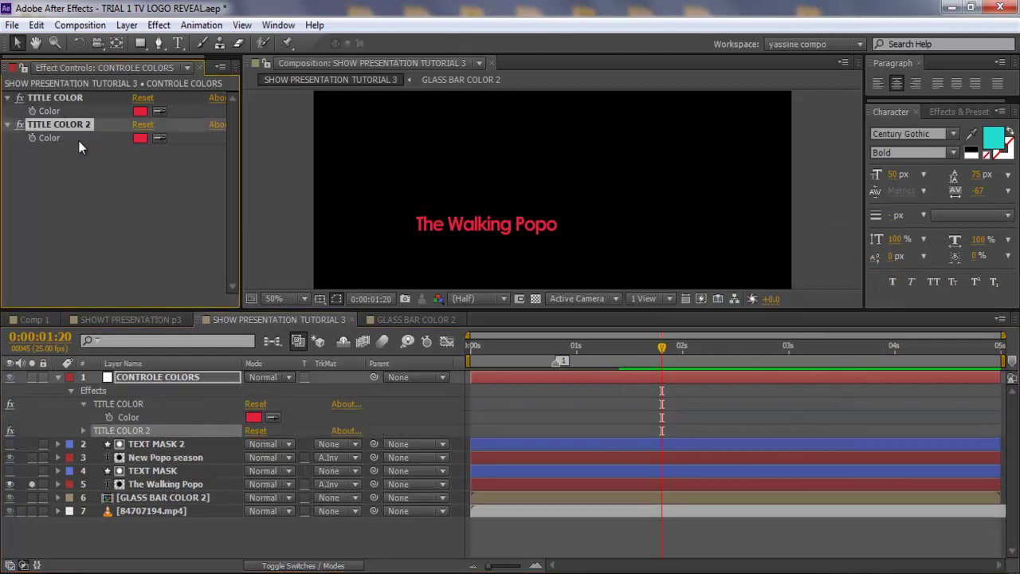
key(Return)
text(De)
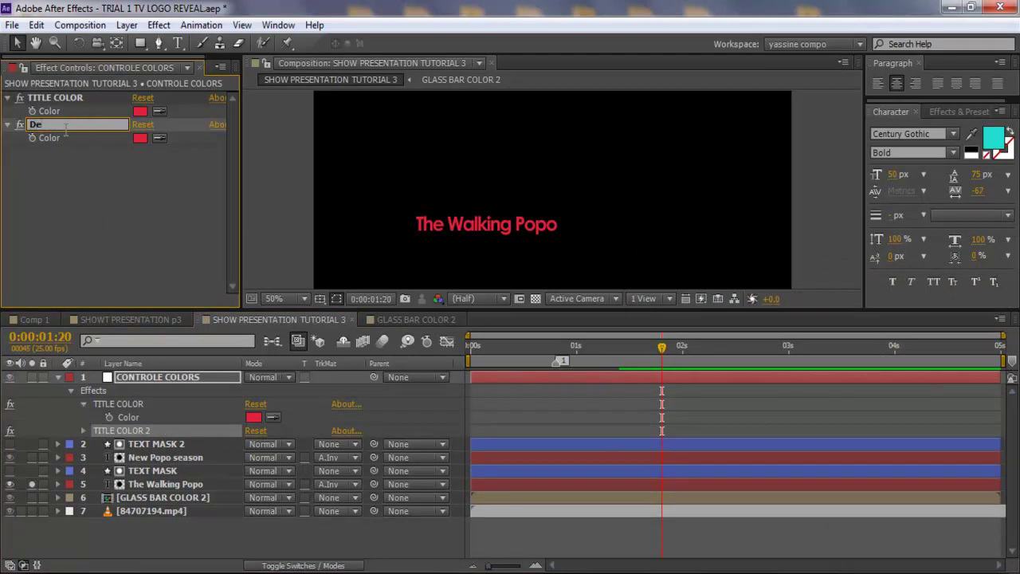
text(sc)
key(BackSpace)
key(BackSpace)
key(BackSpace)
key(BackSpace)
text(Info COLOR)
key(Return)
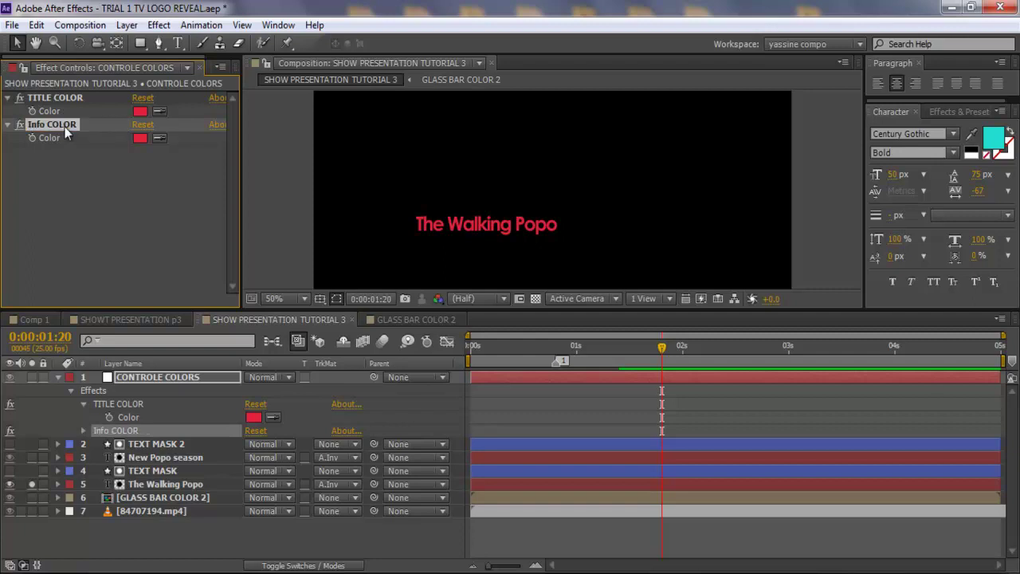
- Show the New Popo season subtitle in the comp and expand its Fill effect properties
click(31, 457)
click(158, 447)
click(159, 457)
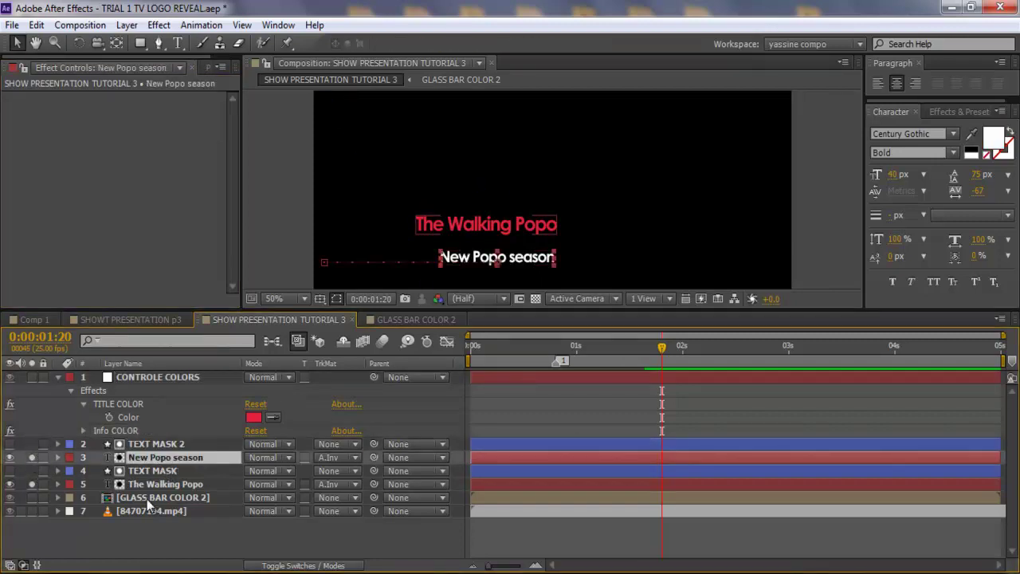
click(145, 483)
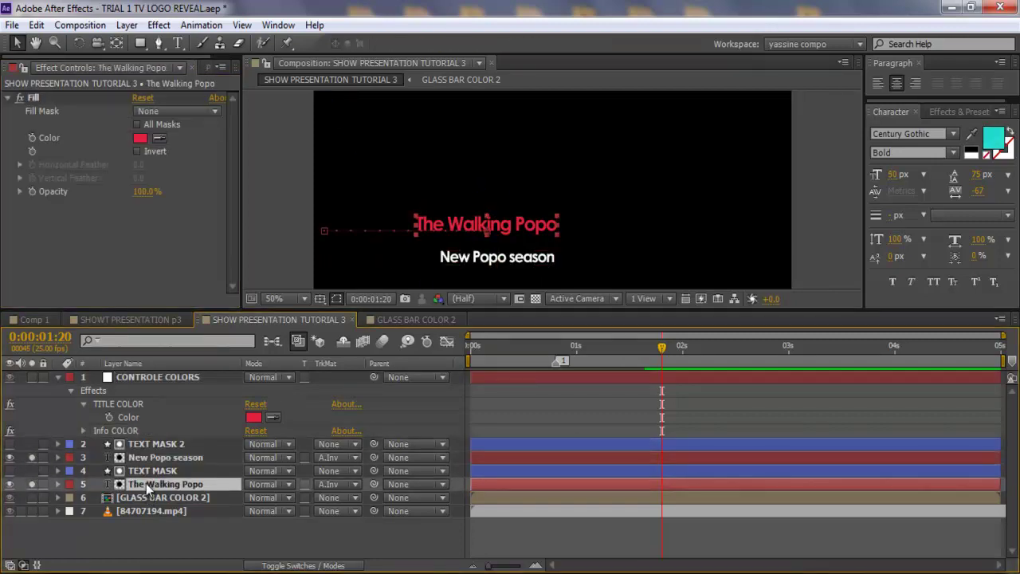
click(34, 96)
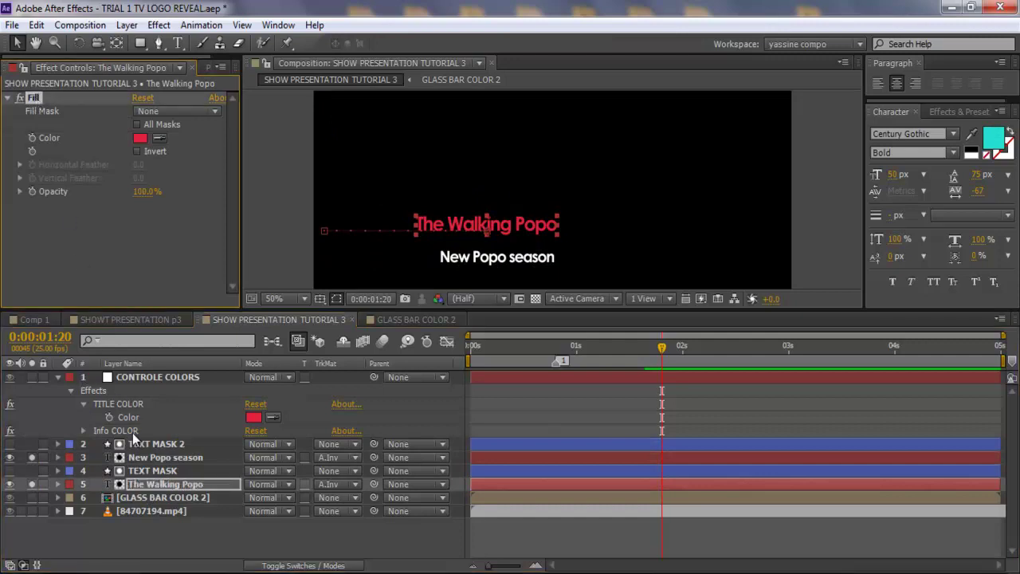
click(153, 453)
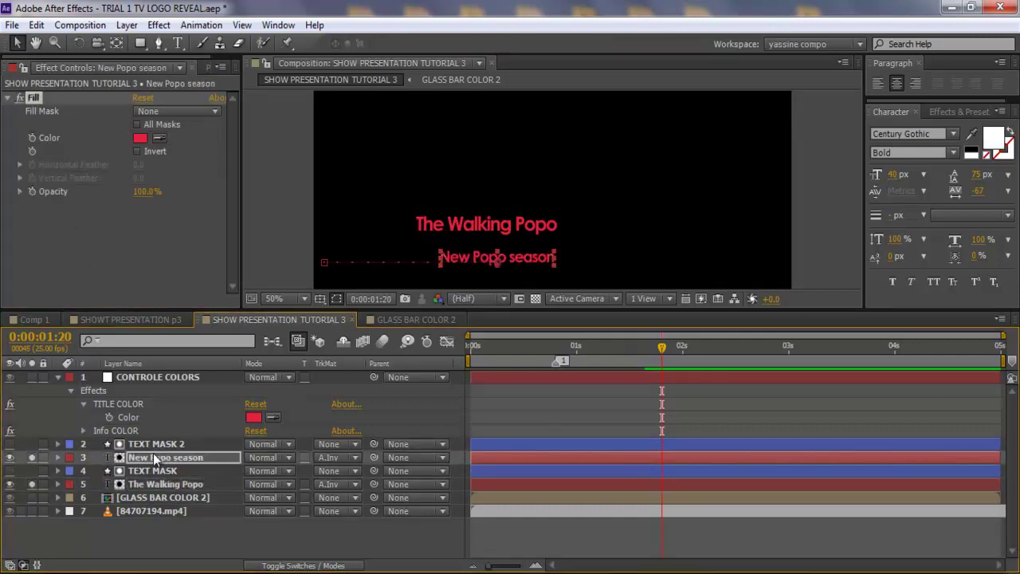
click(141, 139)
click(964, 302)
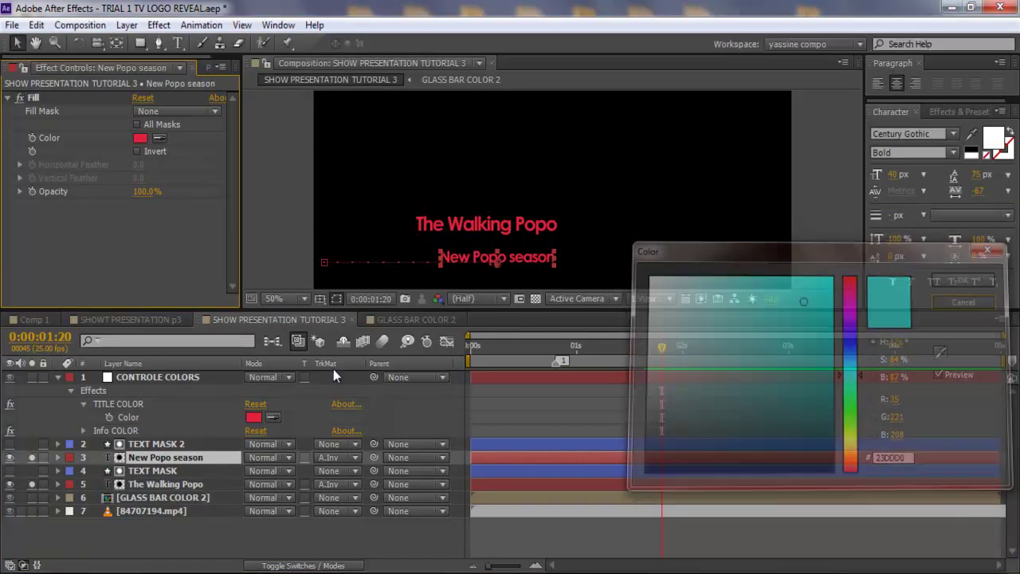
key(e)
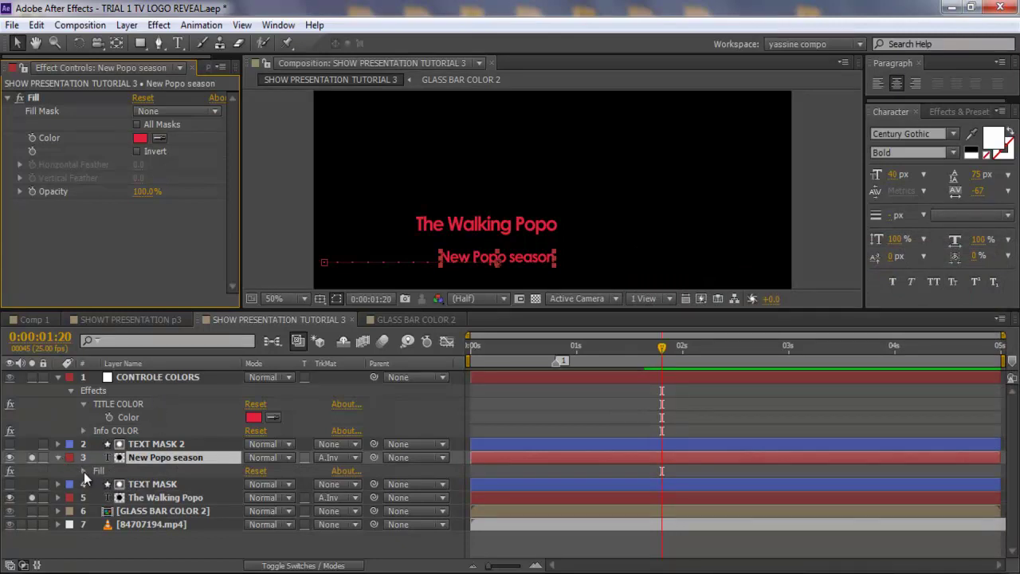
- Pick-whip the New Popo season Fill Color expression to the Info COLOR control
key(e)
key(e)
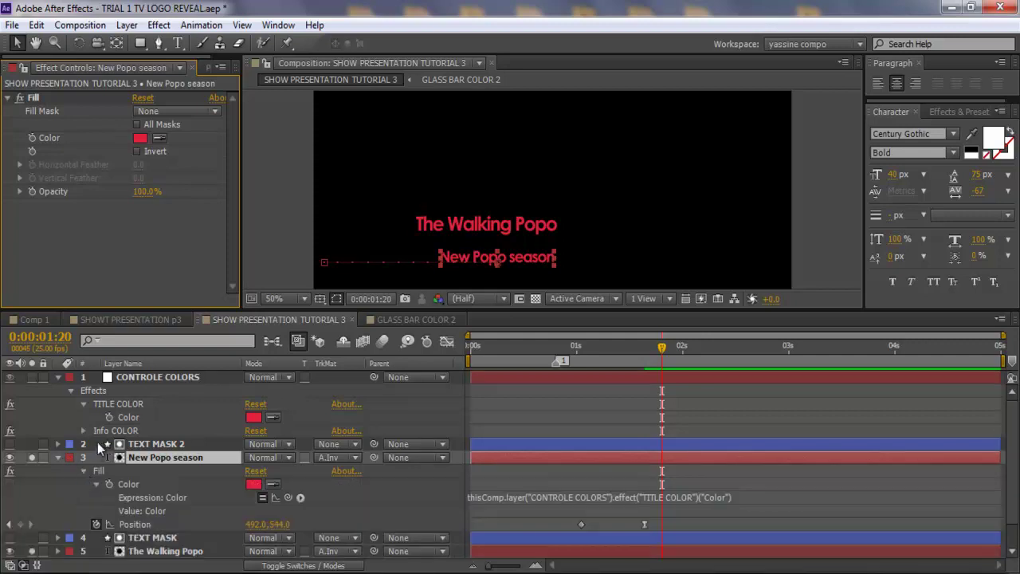
click(146, 381)
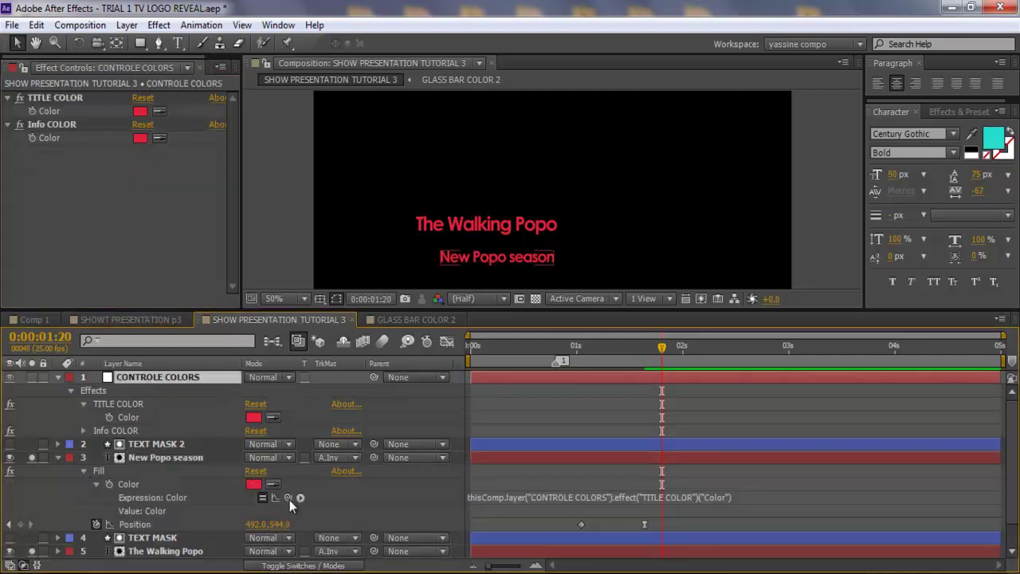
drag(289, 495, 52, 142)
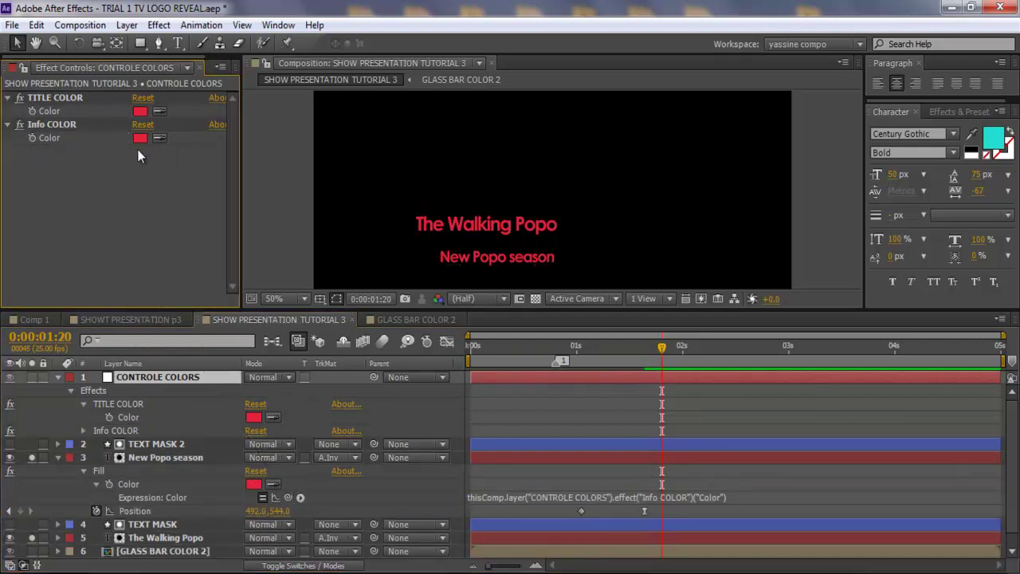
- Set Info COLOR to light grey EDEDED so the subtitle turns white
click(141, 138)
mouse_move(672, 304)
mouse_down()
mouse_move(608, 264)
mouse_move(677, 279)
mouse_move(642, 275)
mouse_move(644, 293)
mouse_up()
click(971, 275)
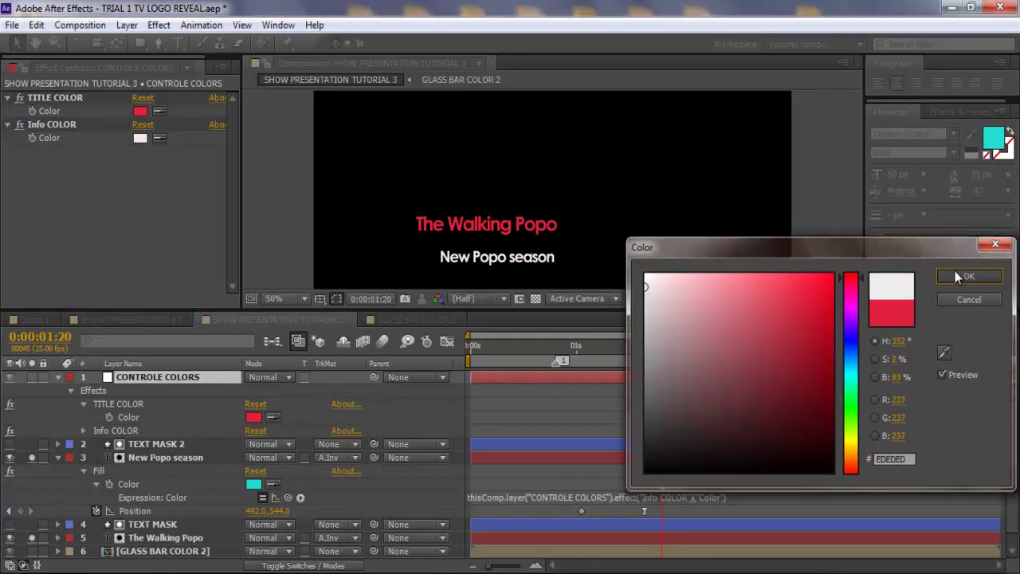
click(57, 457)
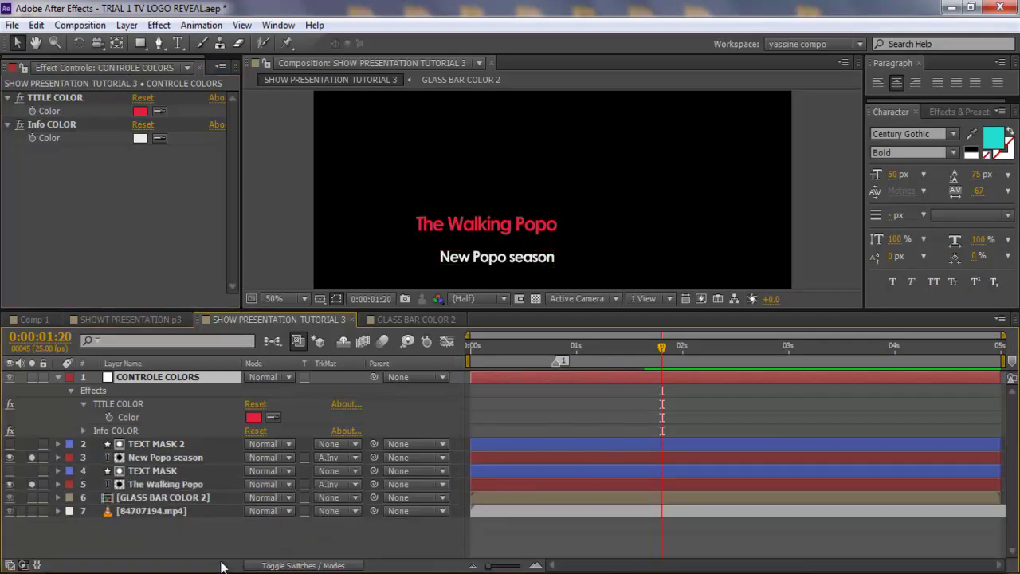
- Dock the GLASS BAR COLOR 2 timeline beside the SHOW PRESENTATION TUTORIAL 3 timeline
click(390, 323)
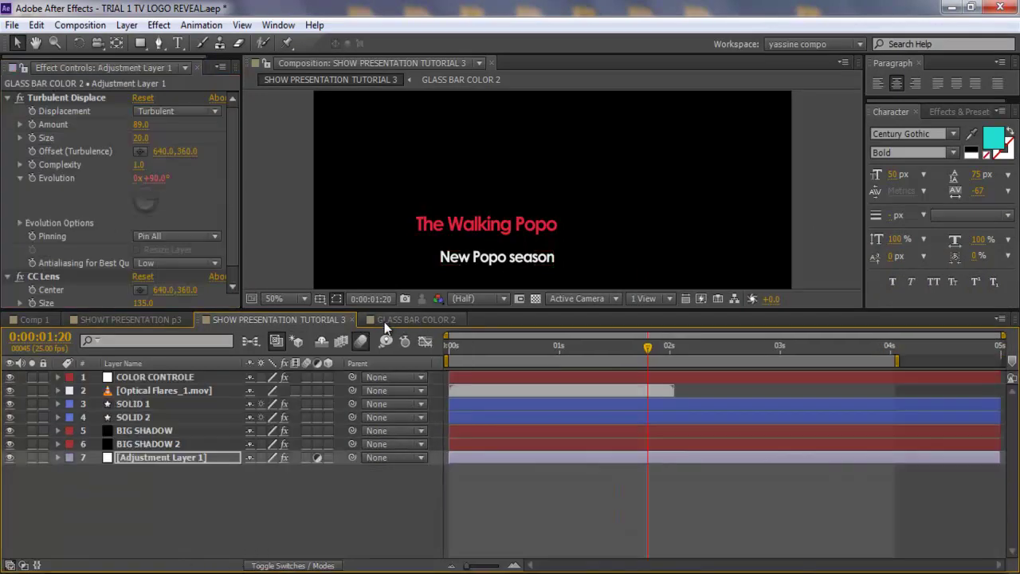
drag(446, 319, 601, 417)
drag(797, 498, 1001, 462)
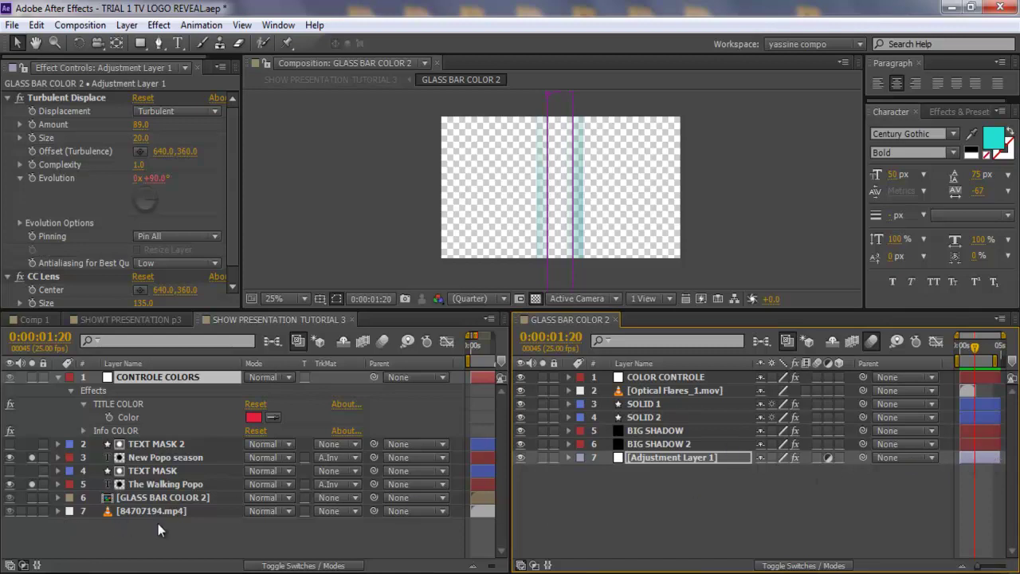
click(644, 517)
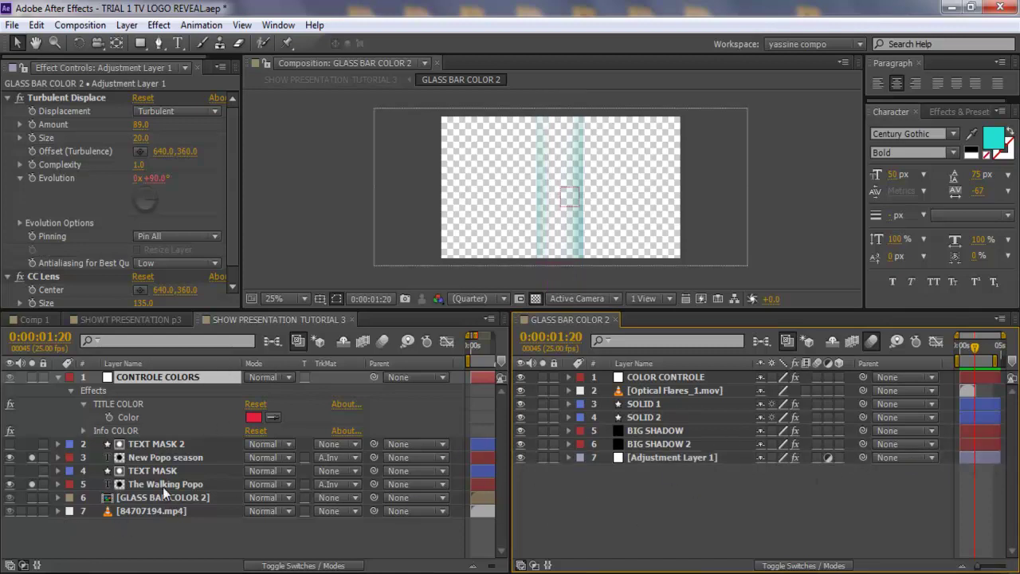
click(150, 545)
- Reveal the Ramp colour expressions on GLASS BAR COLOR 2's BIG SHADOW layer
click(142, 378)
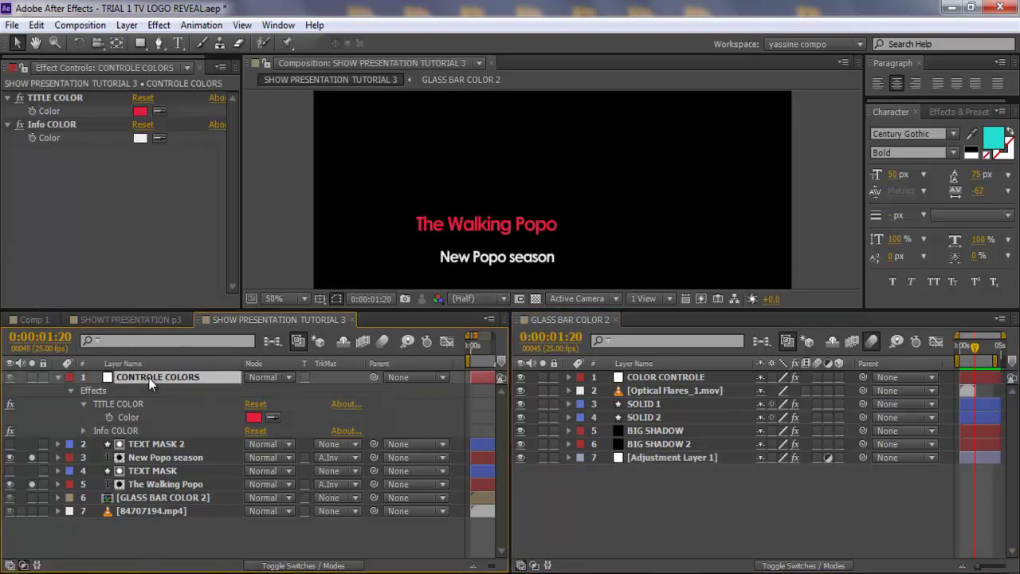
click(650, 377)
click(648, 378)
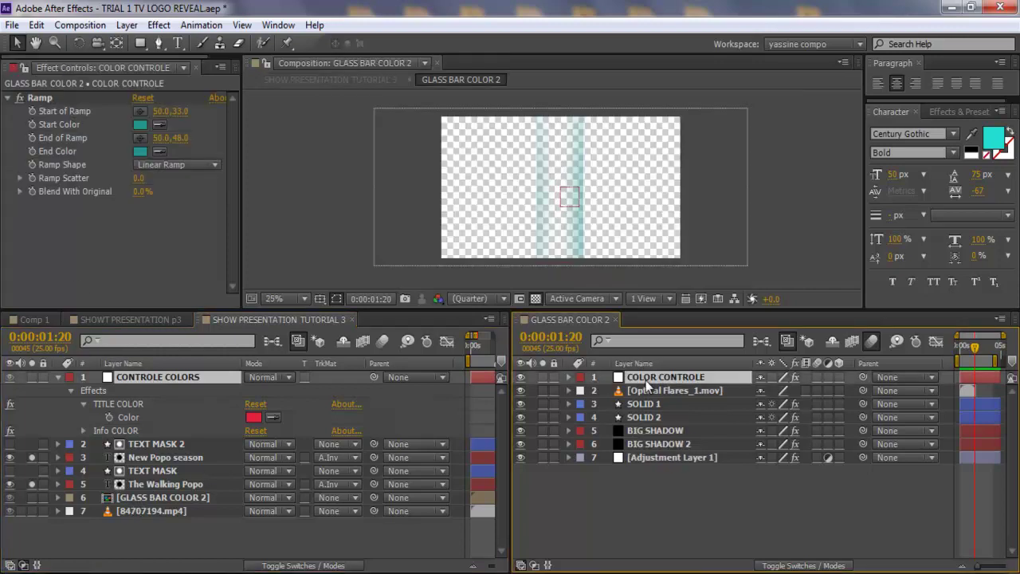
click(660, 434)
key(e)
key(e)
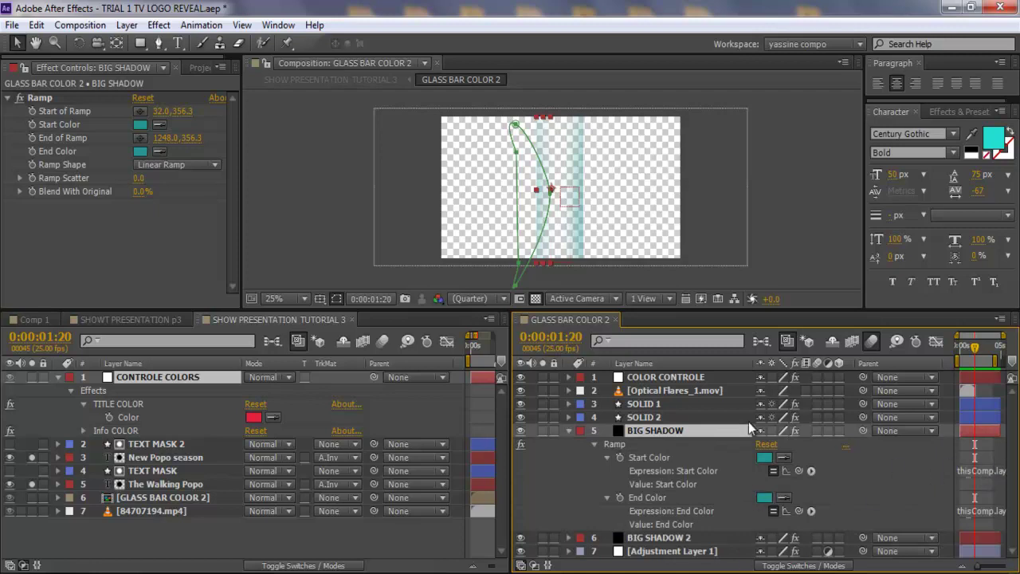
- Select the COLOR CONTROLE layer's Ramp effect for copying, then clear CONTROLE COLORS' effect selection
click(653, 379)
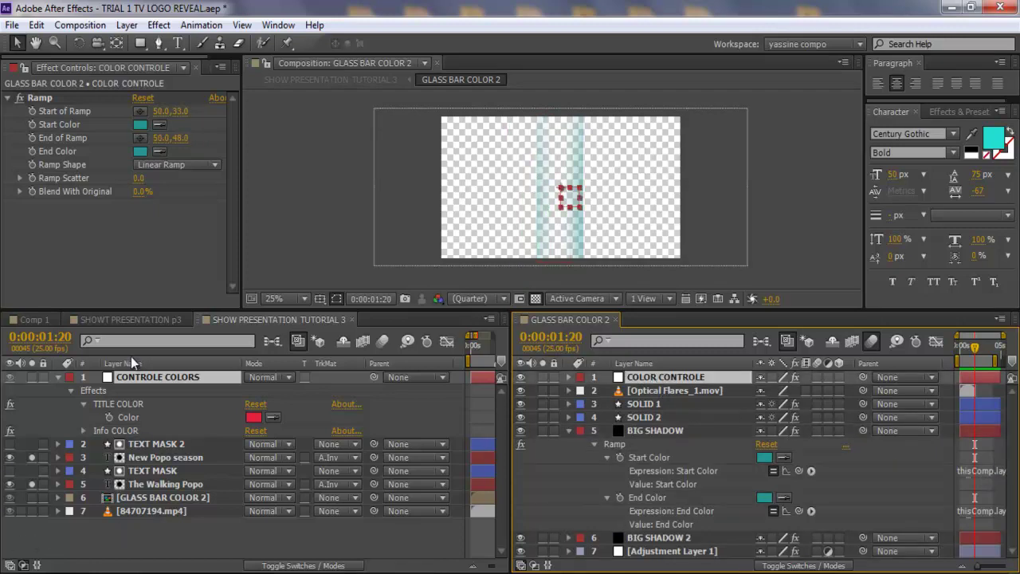
click(47, 98)
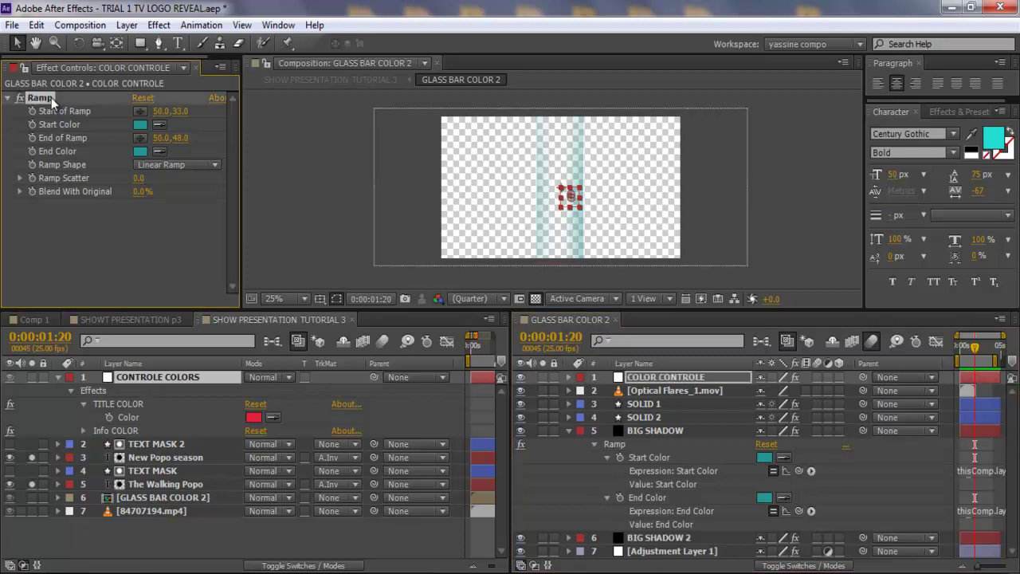
click(55, 249)
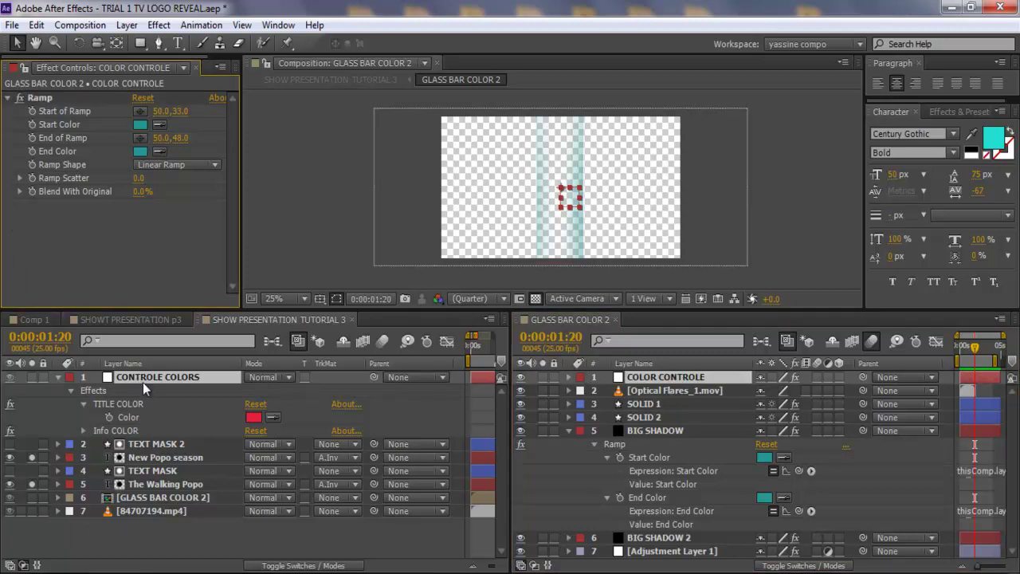
click(208, 402)
click(173, 382)
click(87, 225)
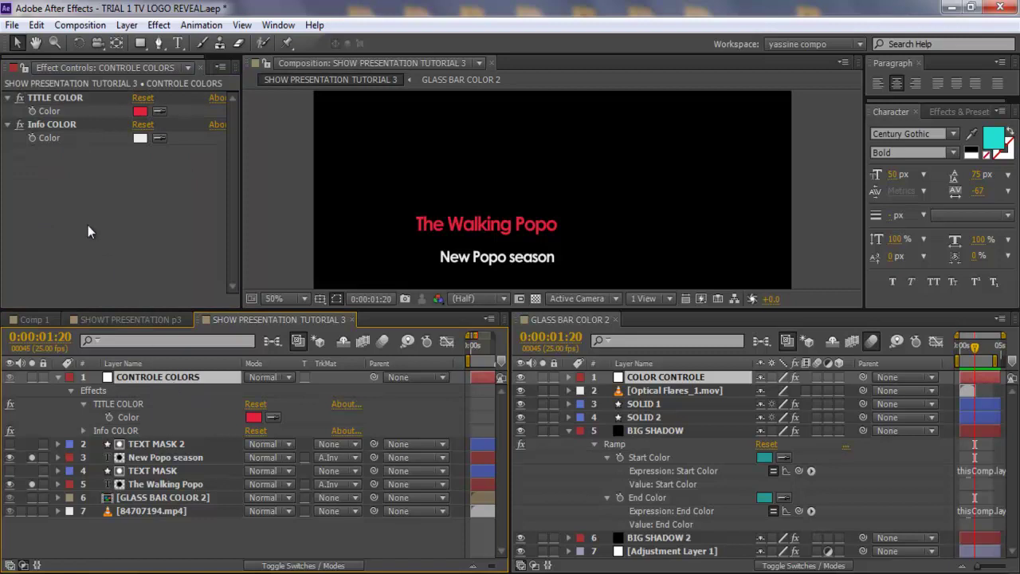
- Paste the Ramp effect onto CONTROLE COLORS and rename it 'COLOR HOLDER'
key(ctrl+v)
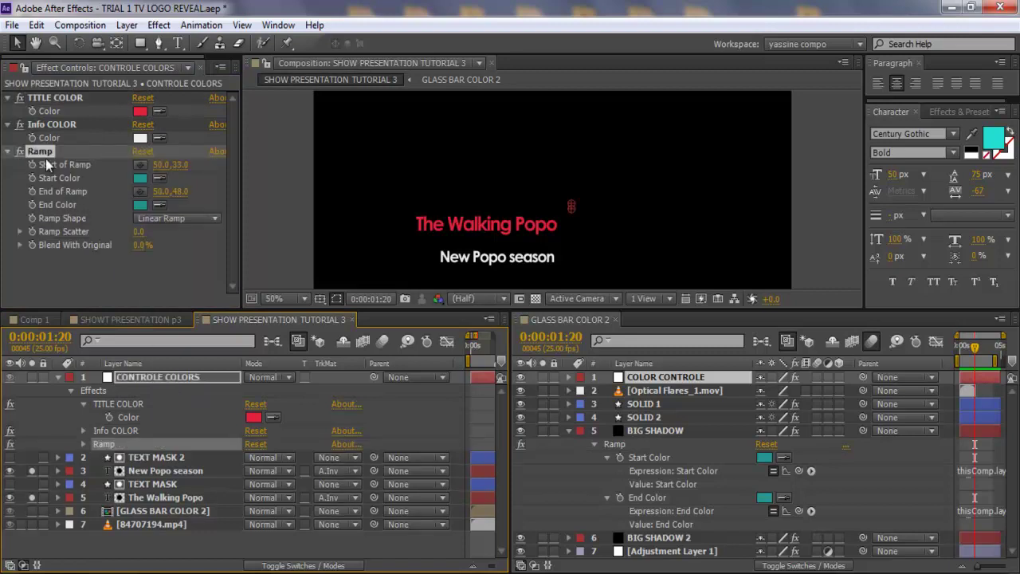
key(Return)
text(COLOR)
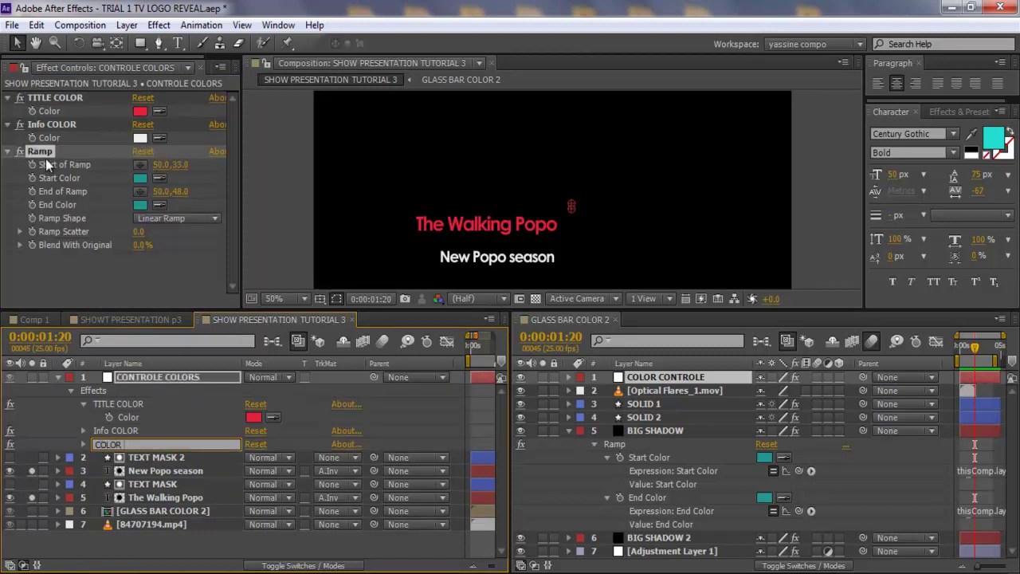
key(Return)
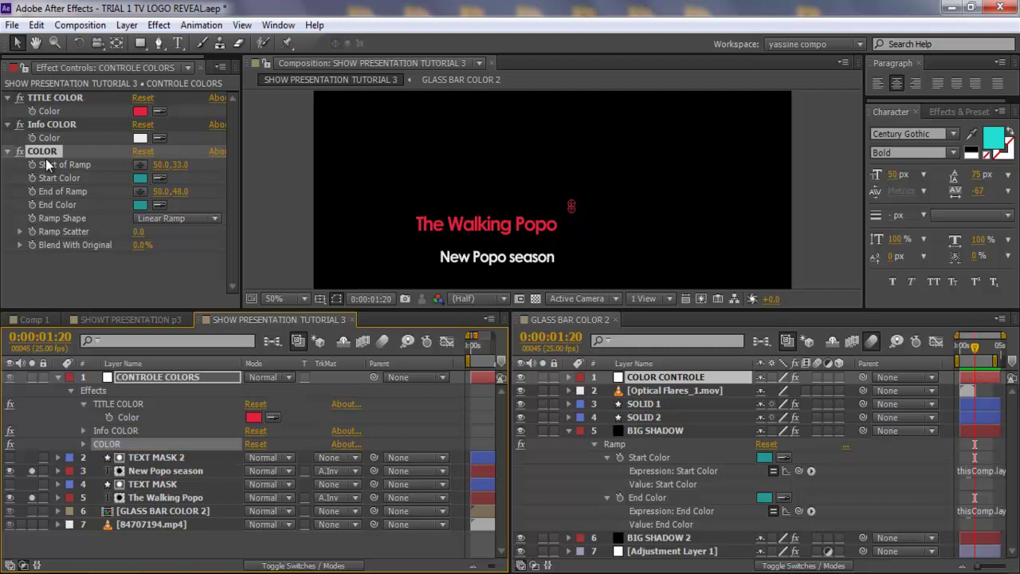
key(Return)
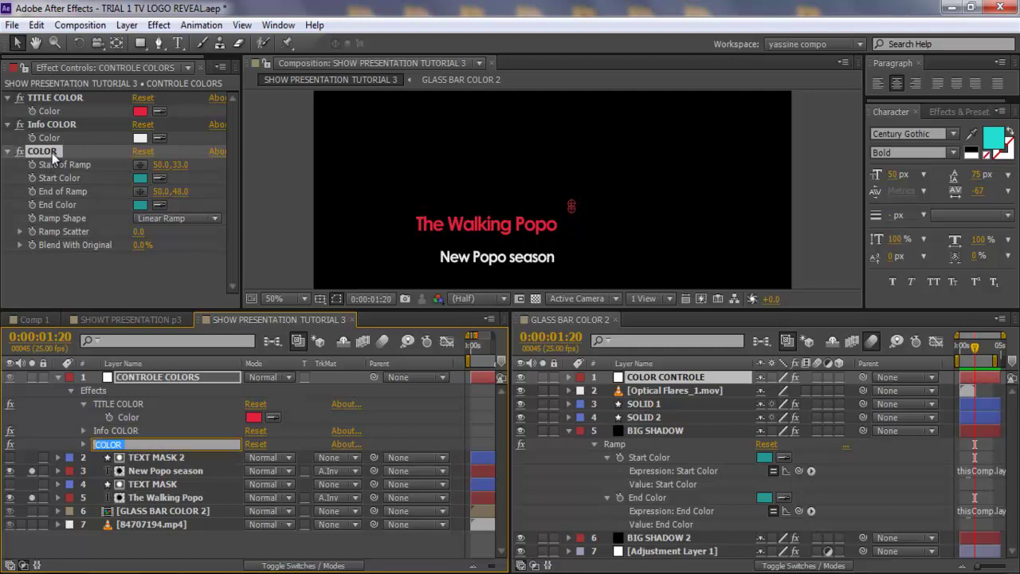
text(COLOR HOLDER)
key(Return)
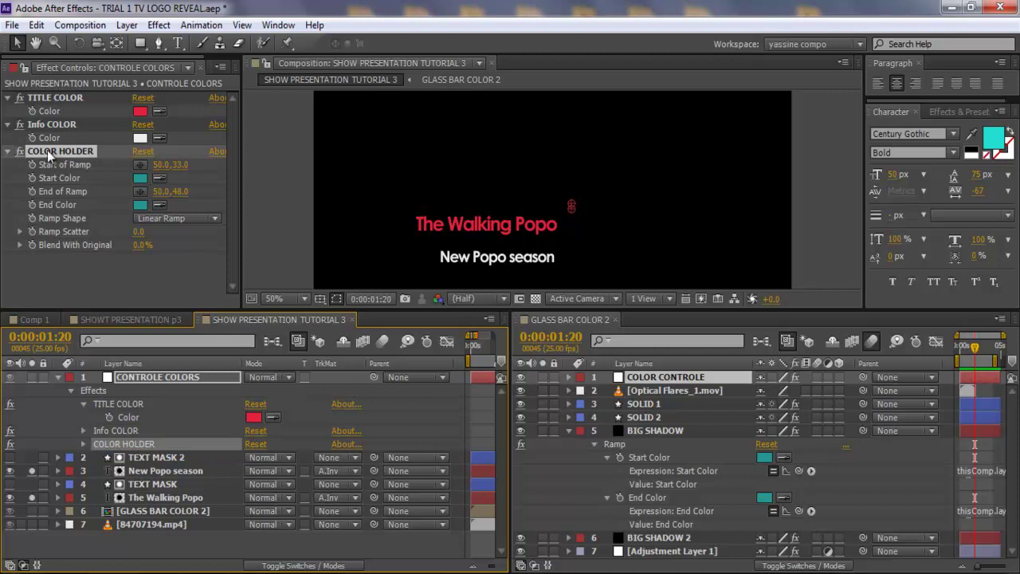
- Pick-whip BIG SHADOW's Start Color and End Color expressions to the control layer
click(159, 234)
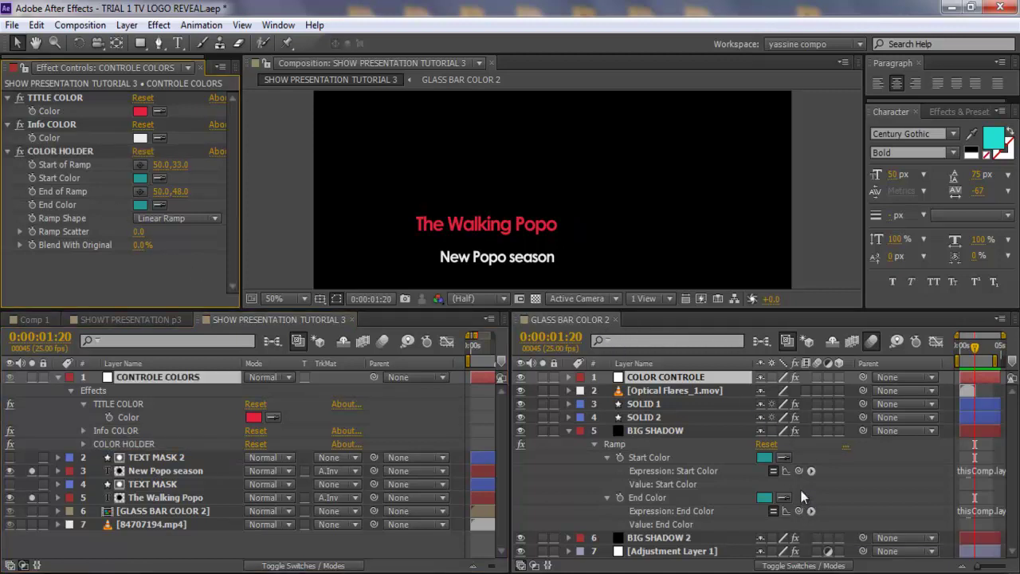
drag(798, 471, 57, 123)
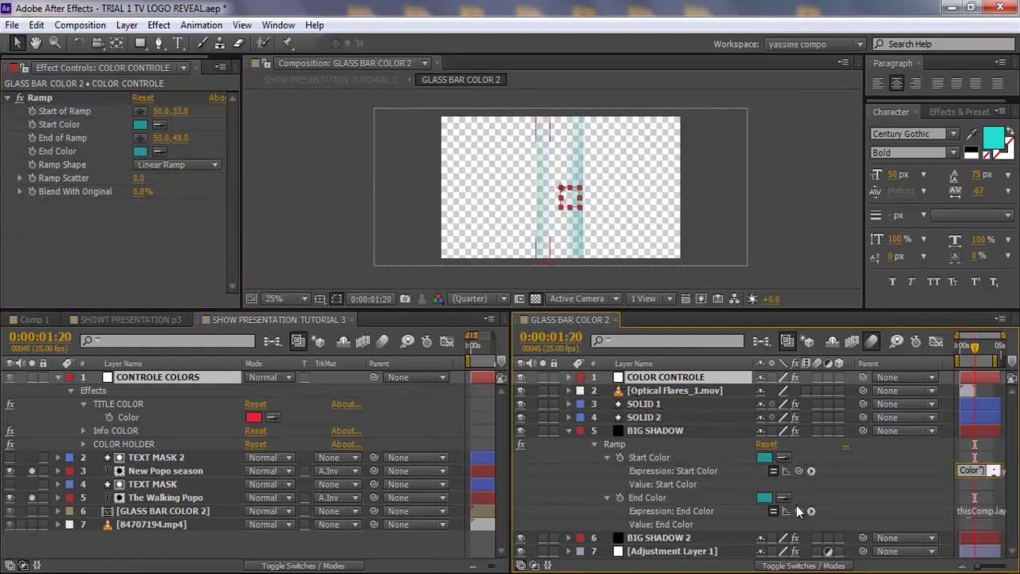
drag(799, 511, 58, 151)
click(365, 554)
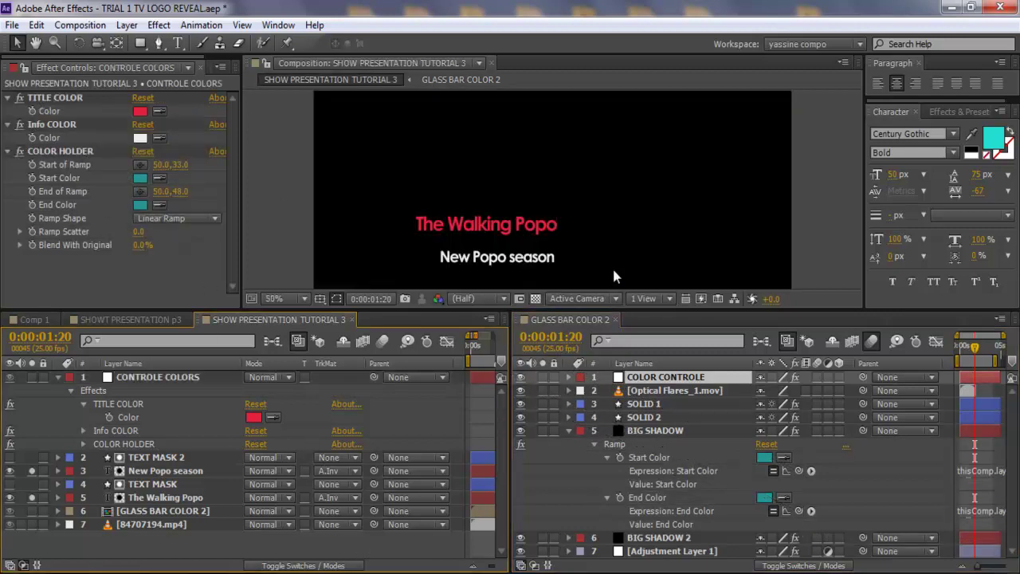
- Close the GLASS BAR COLOR 2 timeline and unsolo New Popo season and The Walking Popo
click(612, 319)
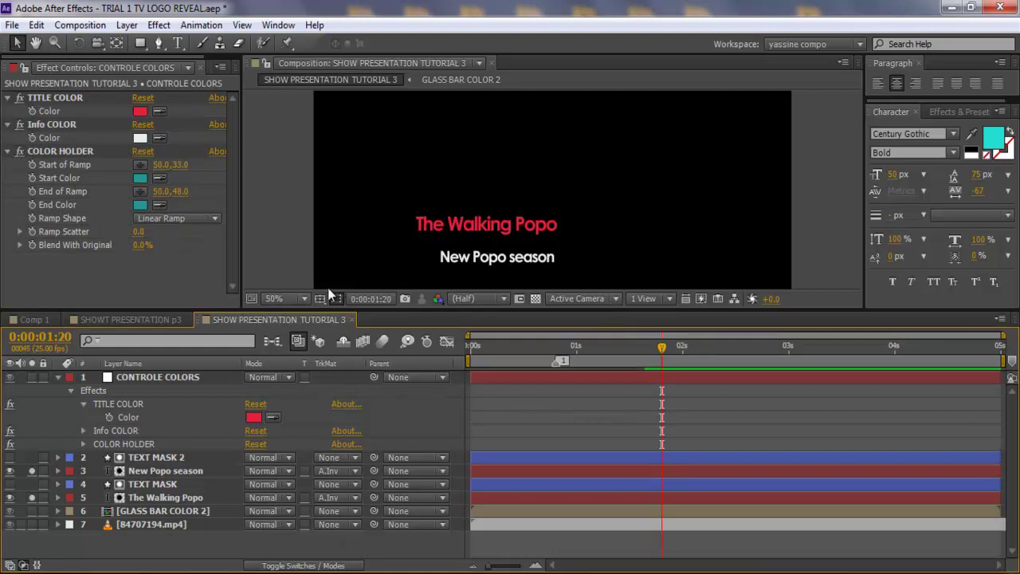
click(32, 471)
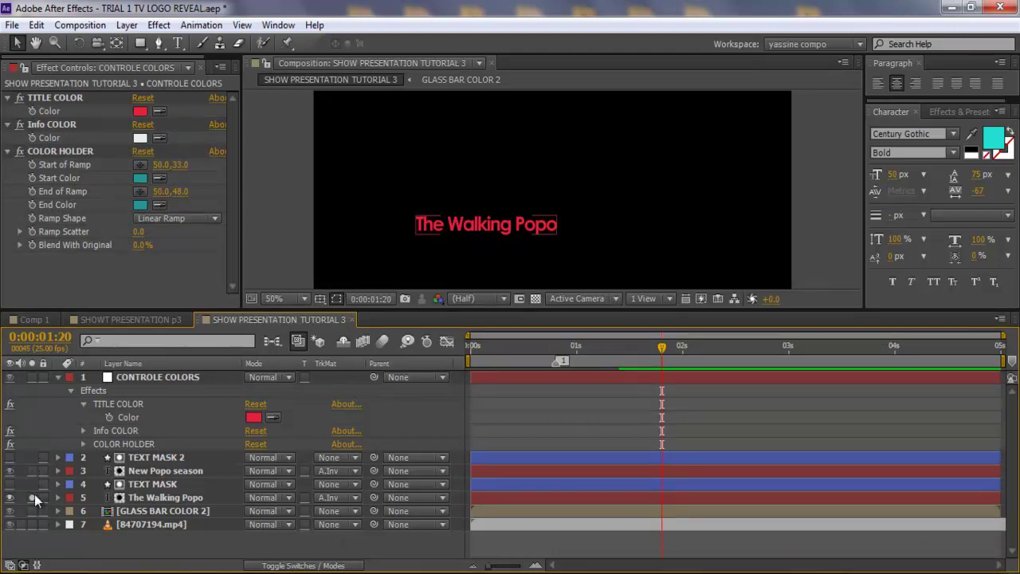
click(33, 497)
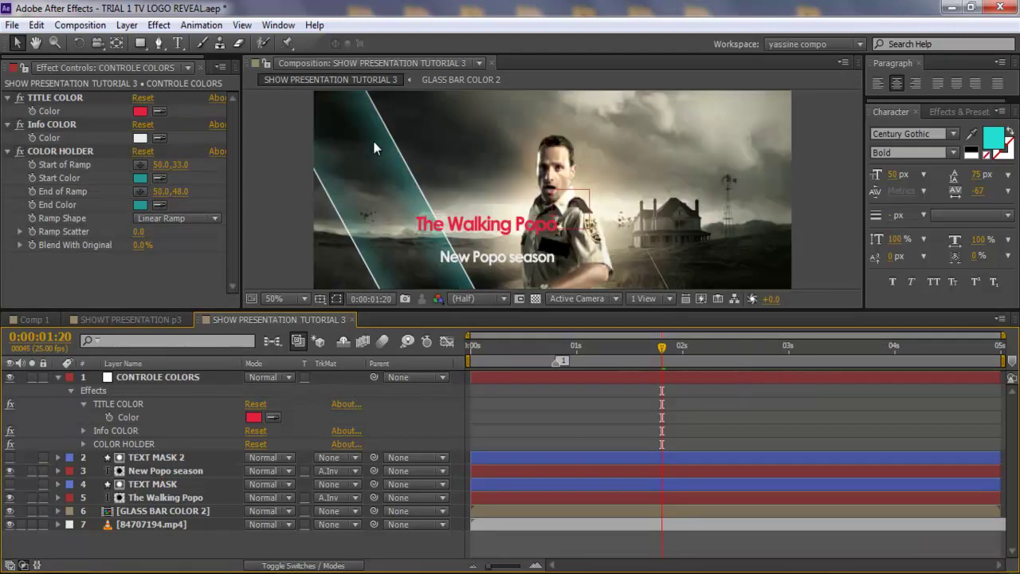
- Eyedrop the title's red into COLOR HOLDER's Start Color and End Color
click(140, 178)
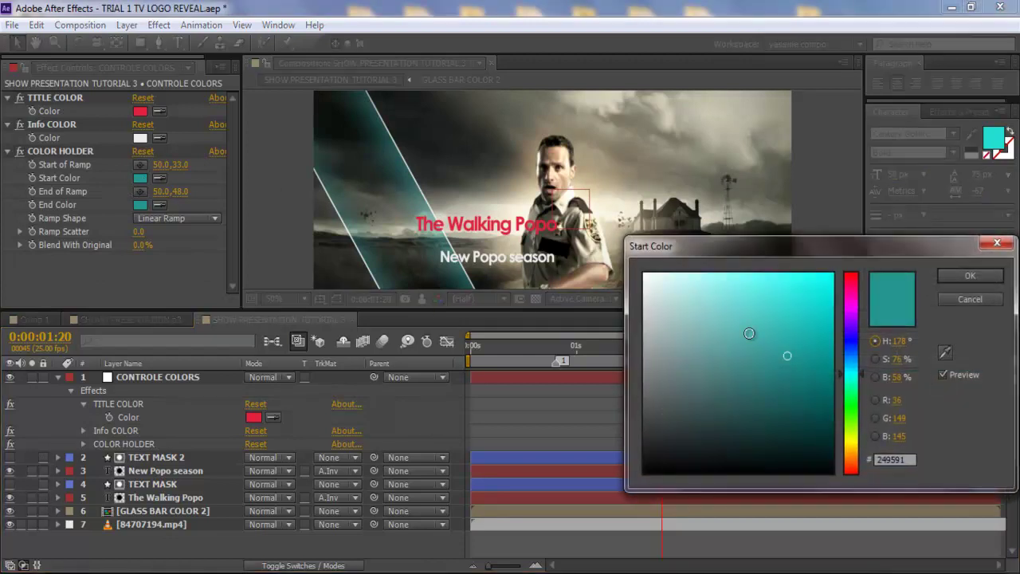
click(945, 353)
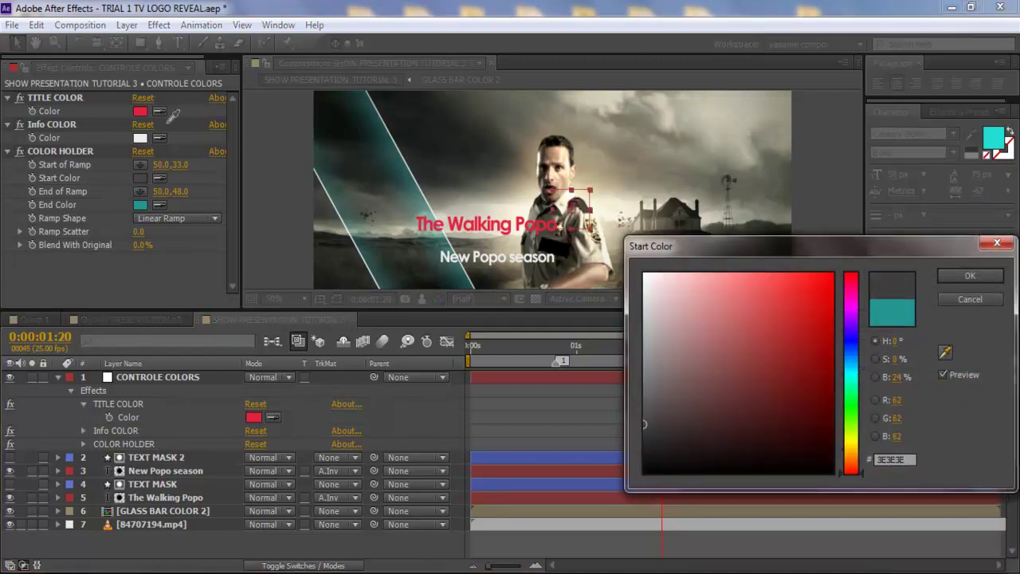
click(142, 113)
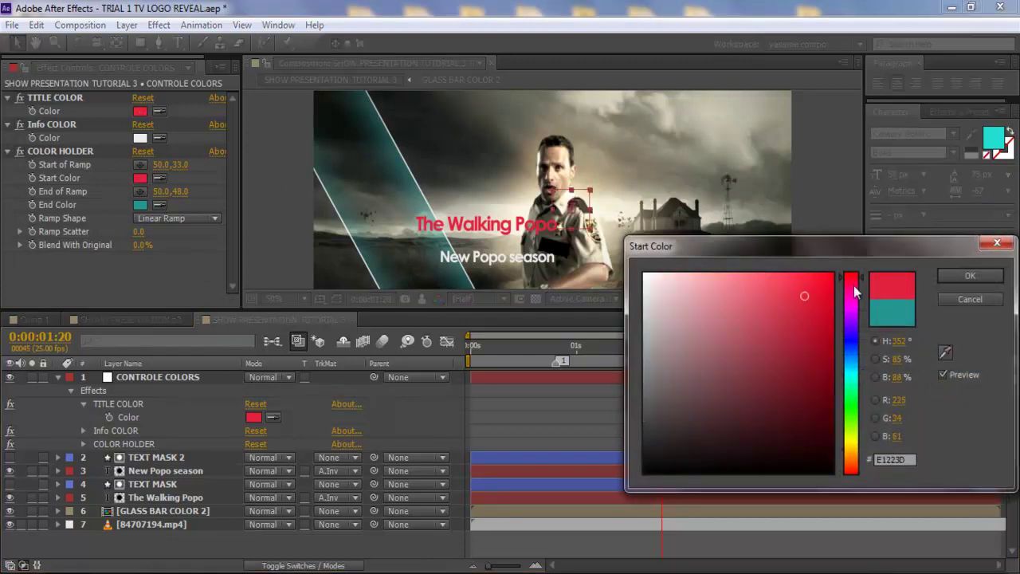
click(970, 276)
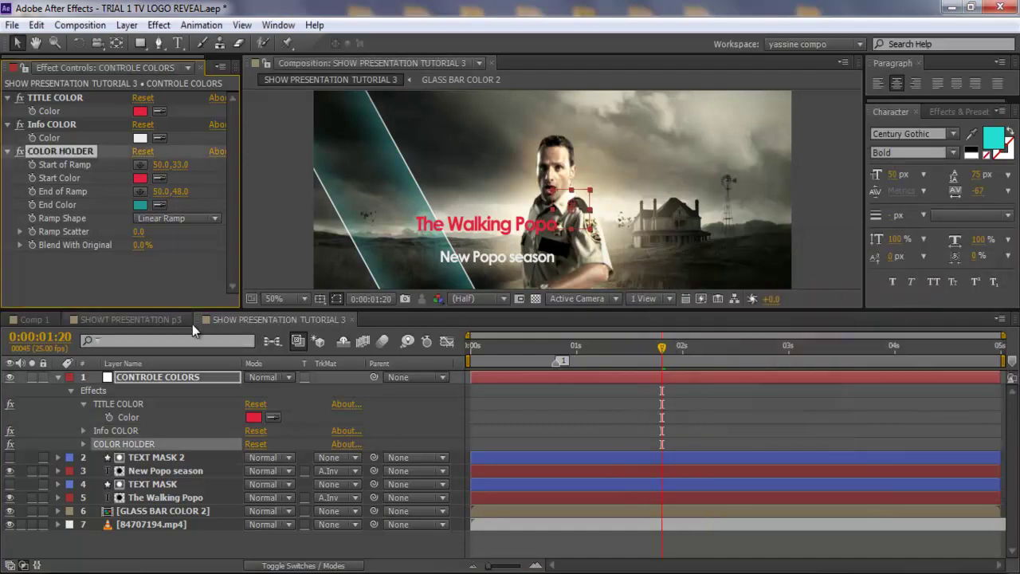
click(159, 205)
click(140, 178)
click(136, 284)
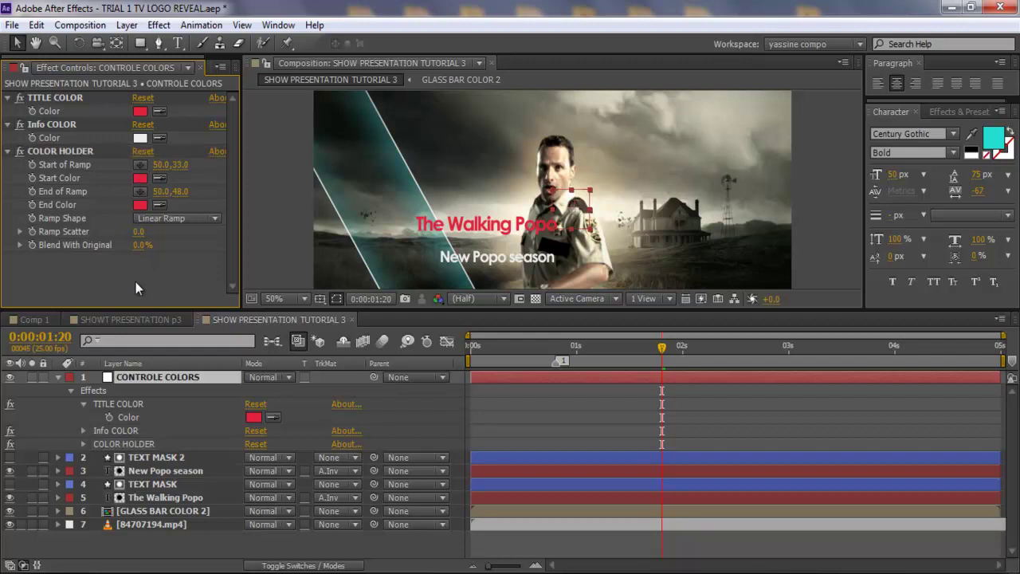
click(162, 514)
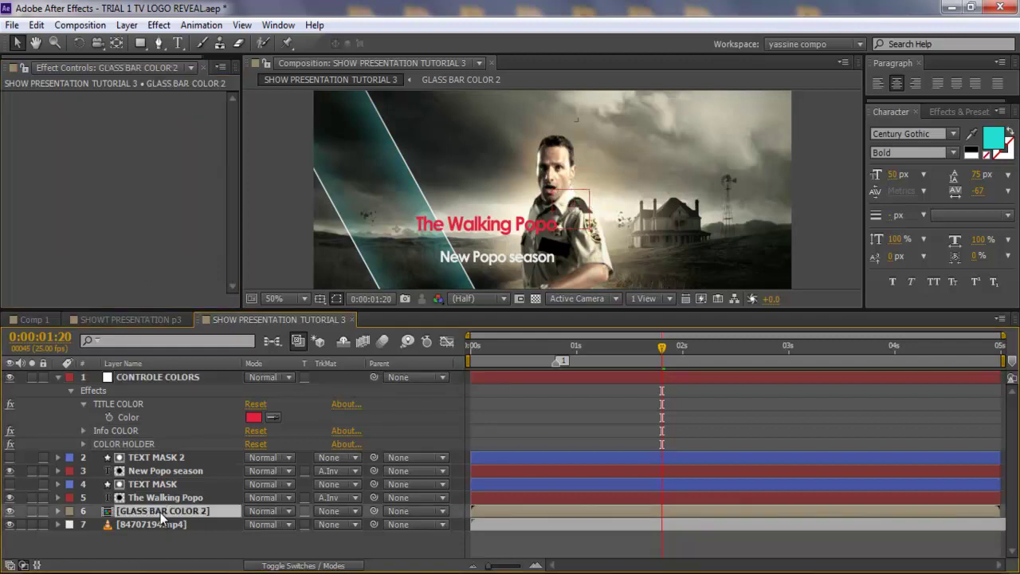
- Open GLASS BAR COLOR 2 side by side with the main timeline, COLOR HOLDER expanded
double_click(162, 514)
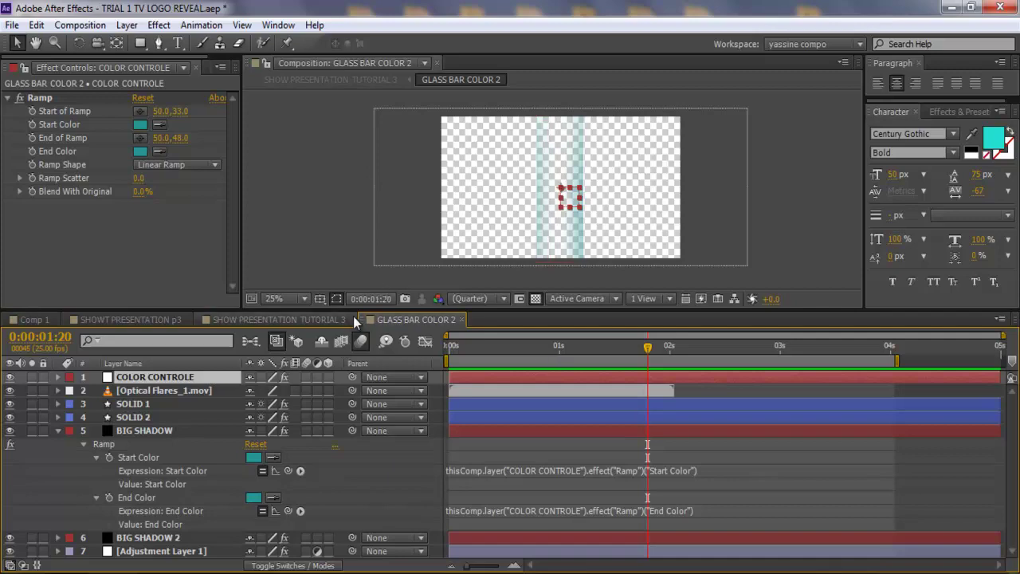
drag(360, 319, 1010, 433)
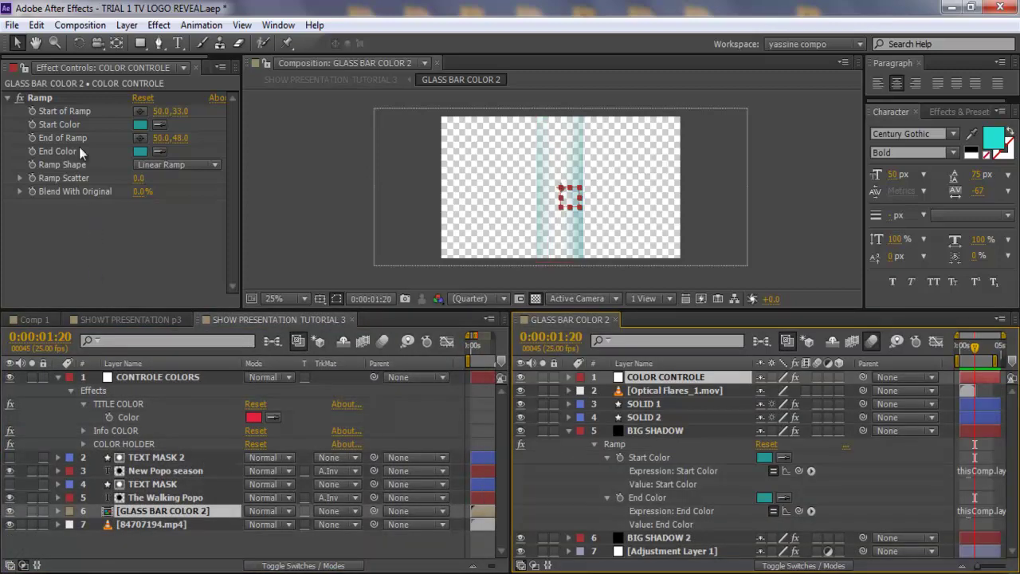
click(148, 381)
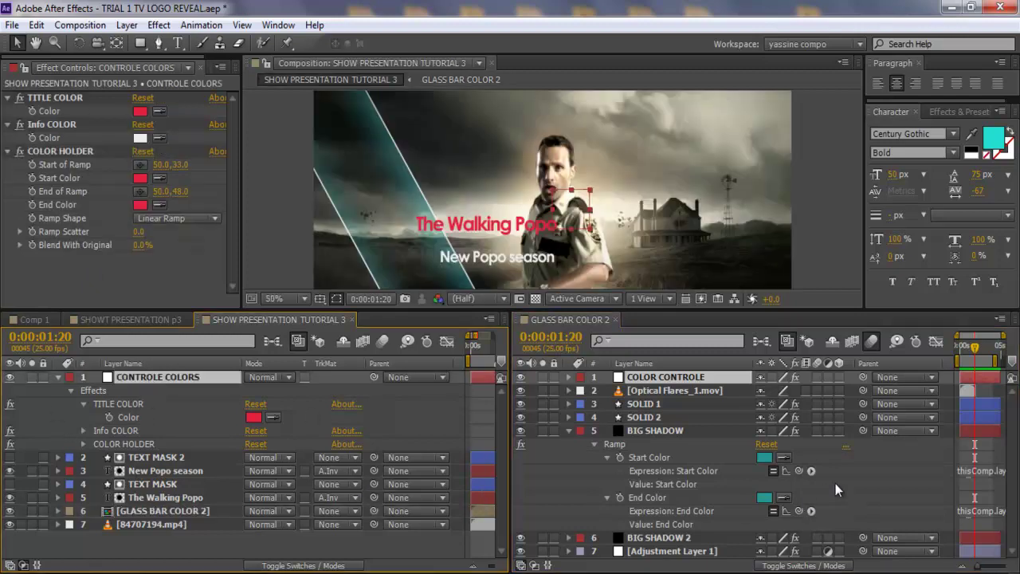
click(666, 430)
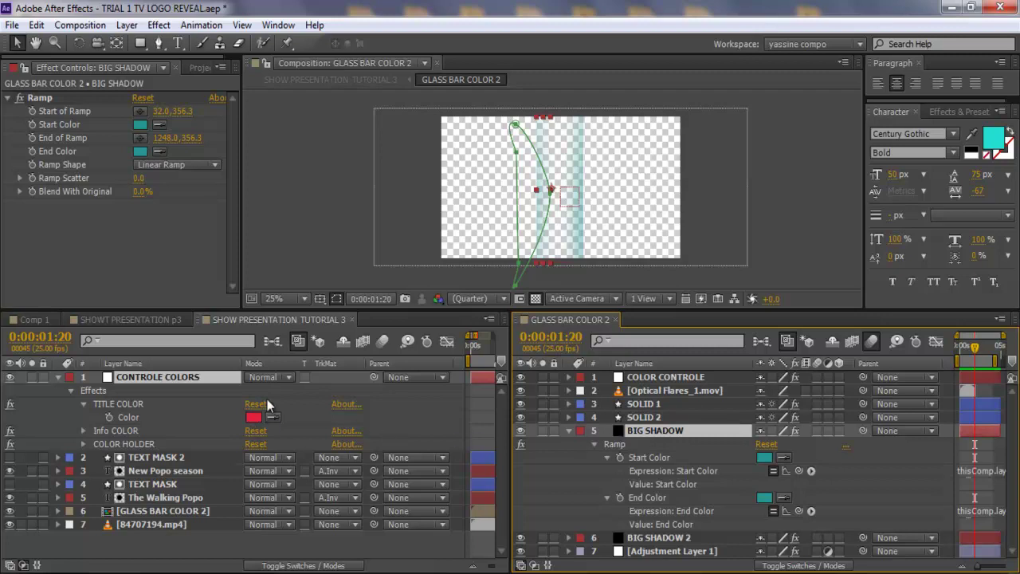
click(85, 444)
click(416, 481)
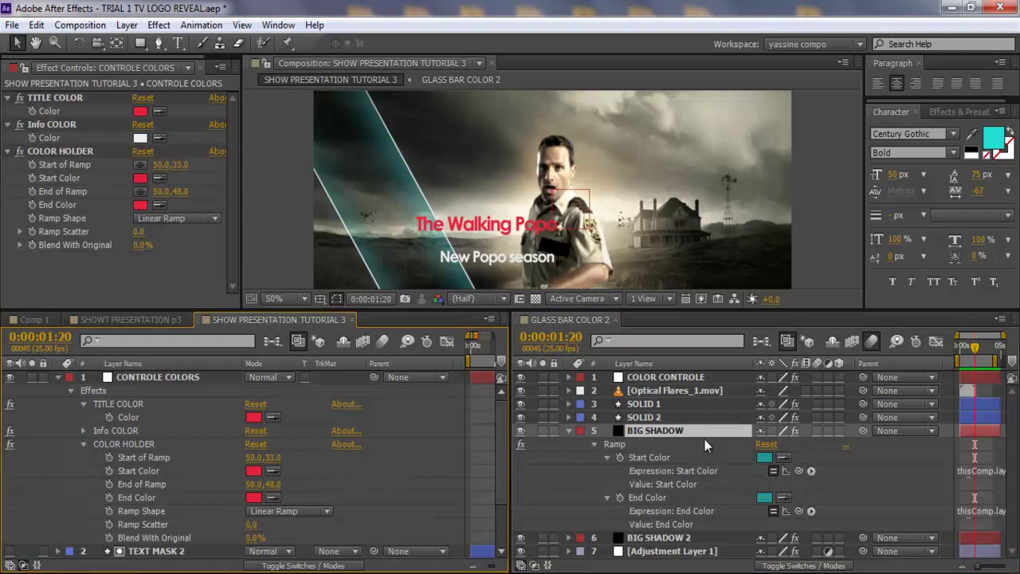
- Link BIG SHADOW's Ramp Start and End Colors to COLOR HOLDER's Start and End Colors
click(705, 438)
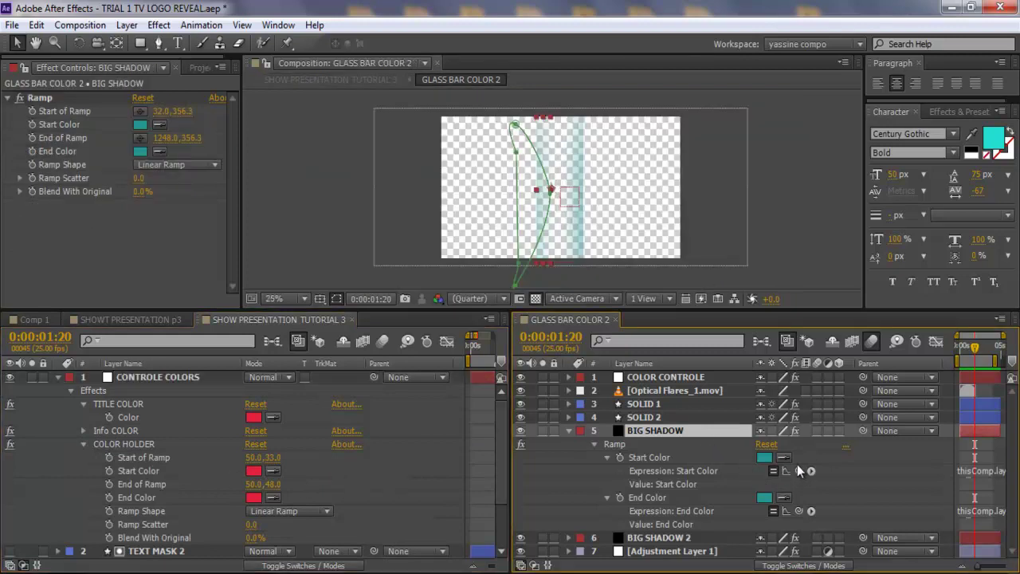
drag(799, 471, 144, 463)
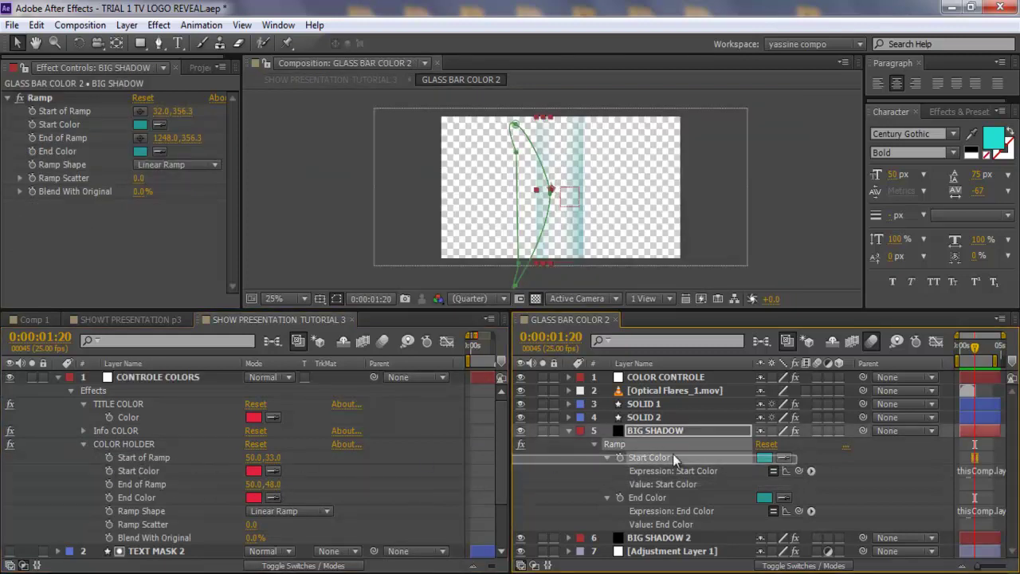
drag(799, 470, 142, 471)
drag(799, 511, 140, 491)
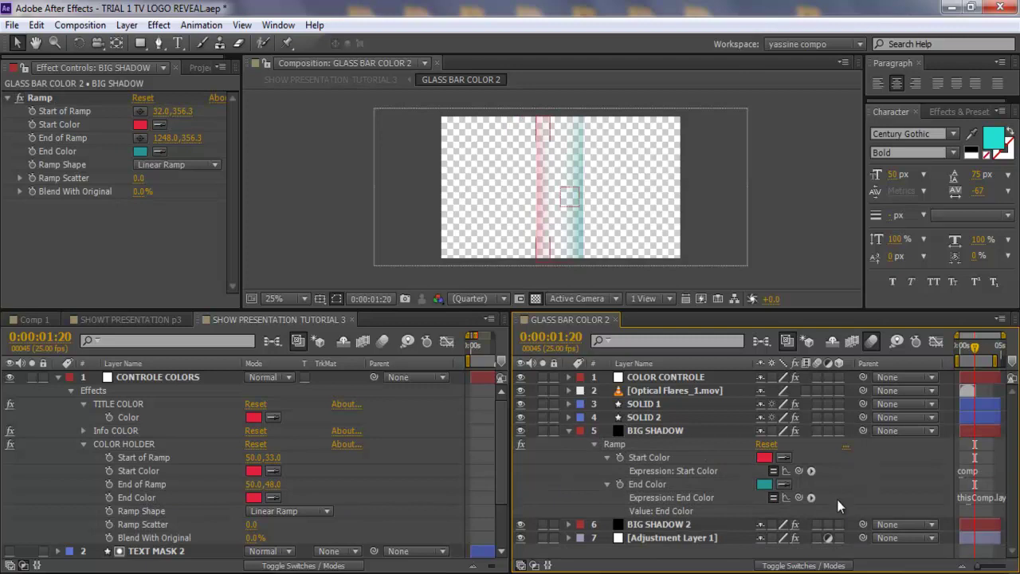
drag(799, 497, 151, 506)
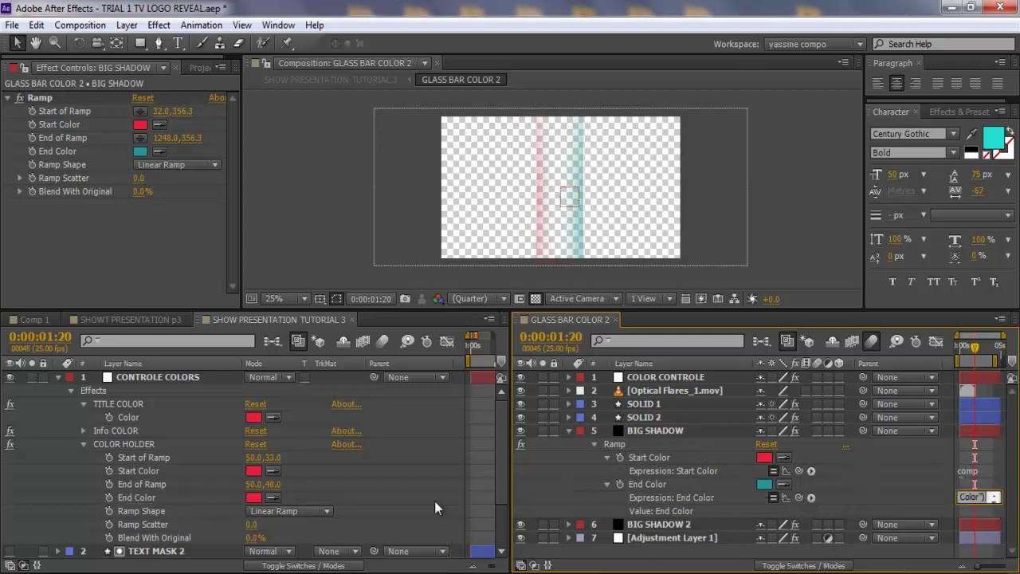
click(582, 488)
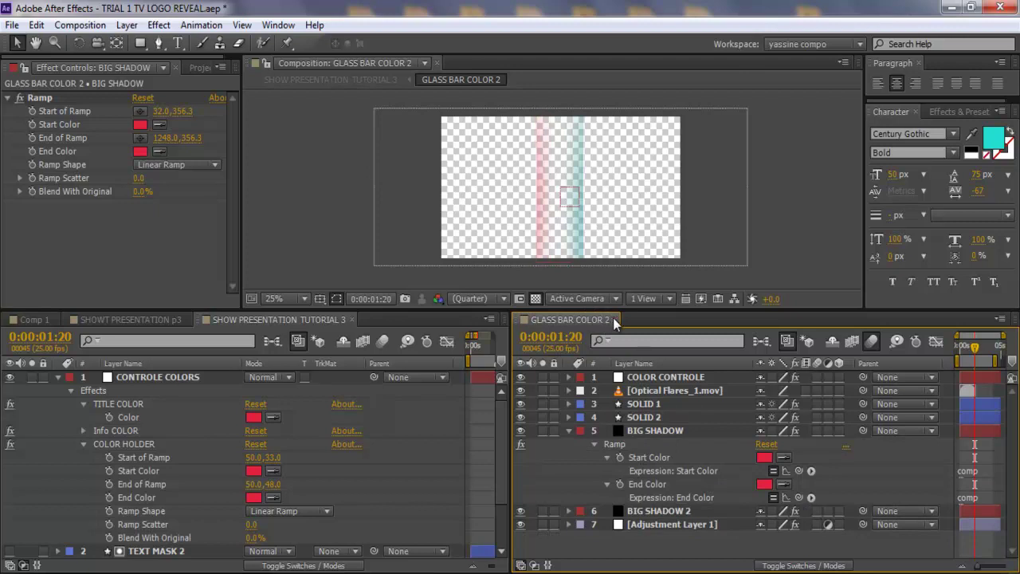
- Link BIG SHADOW 2's Ramp Start and End Colors to COLOR HOLDER, then close that timeline
click(668, 515)
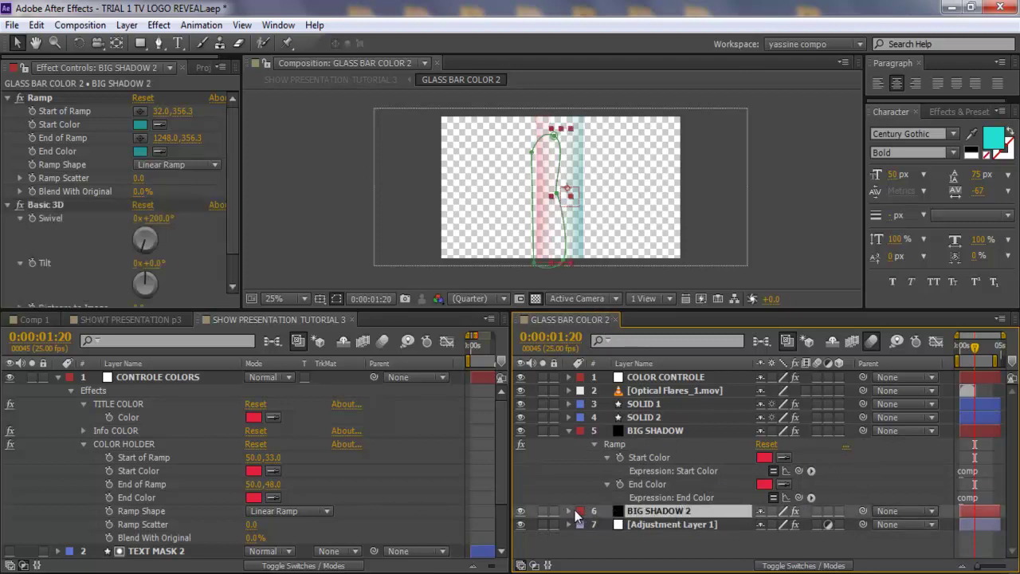
ctrl+click(572, 510)
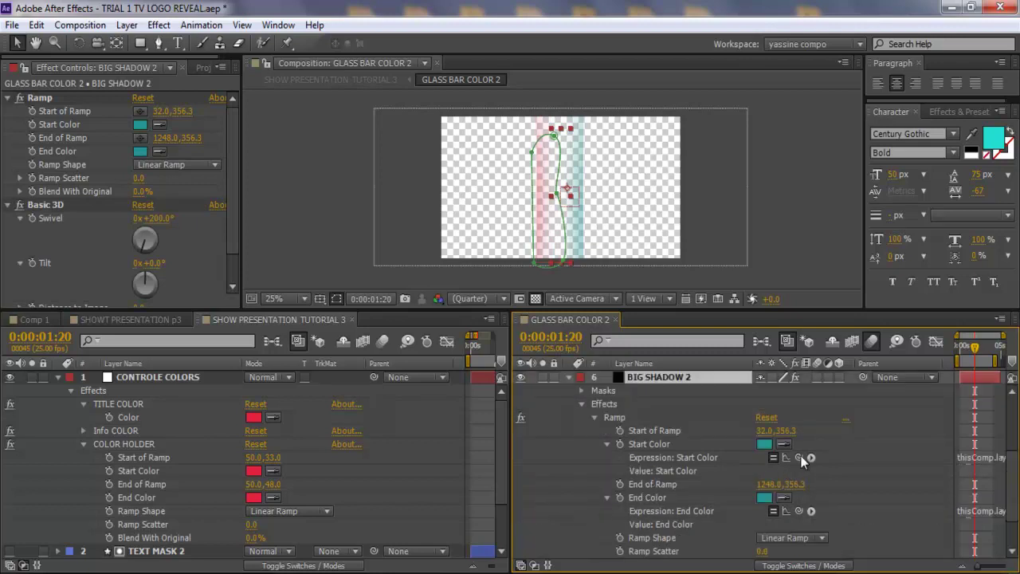
drag(804, 460, 135, 470)
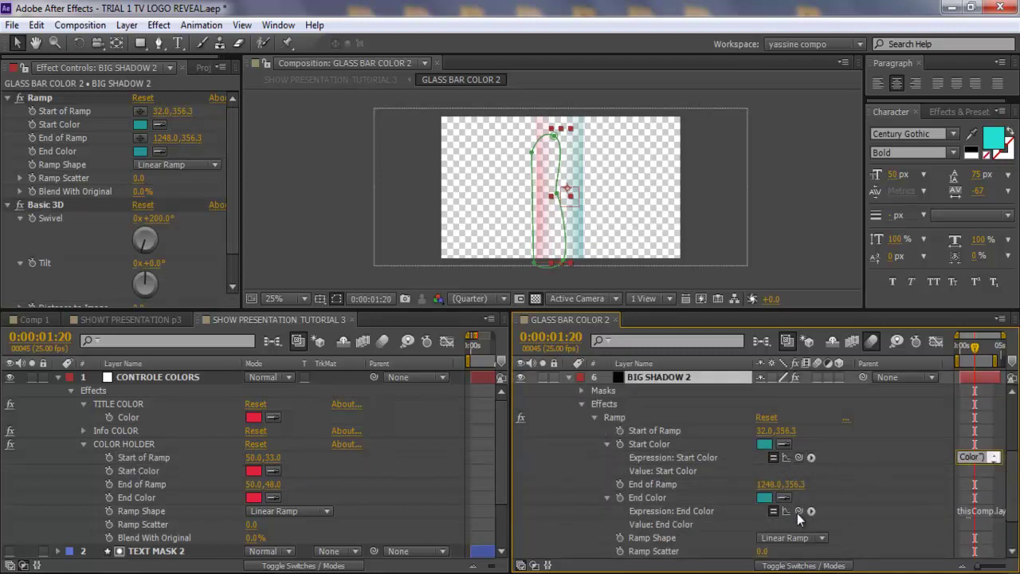
drag(804, 512, 120, 496)
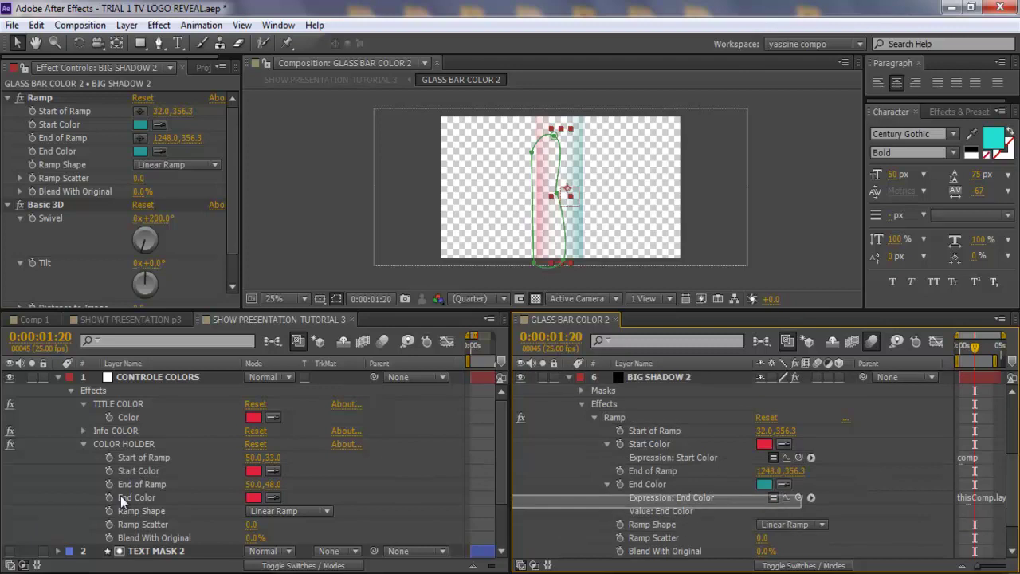
drag(811, 498, 95, 495)
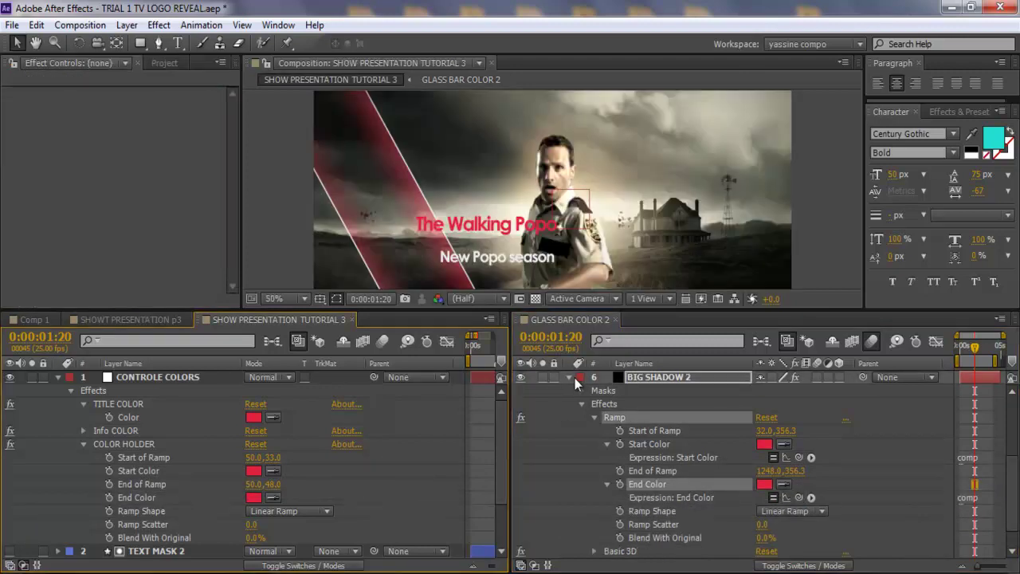
click(564, 377)
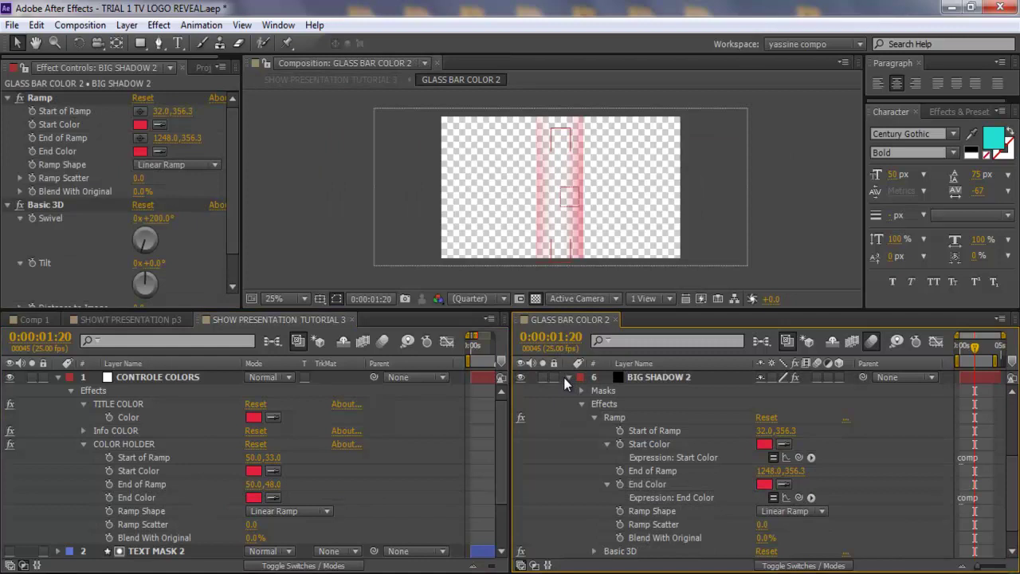
click(615, 319)
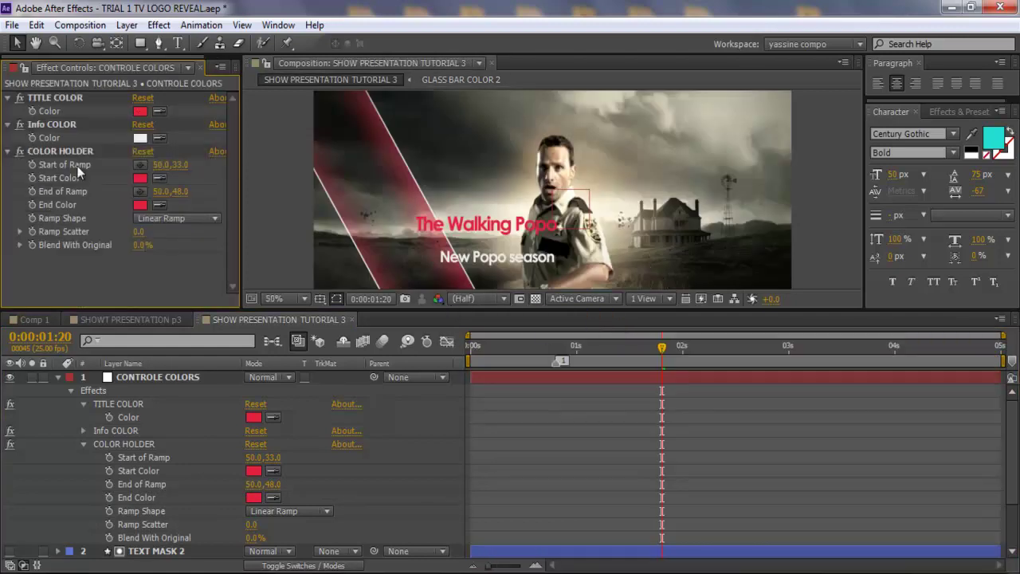
- Change COLOR HOLDER's Start Color to green
click(141, 177)
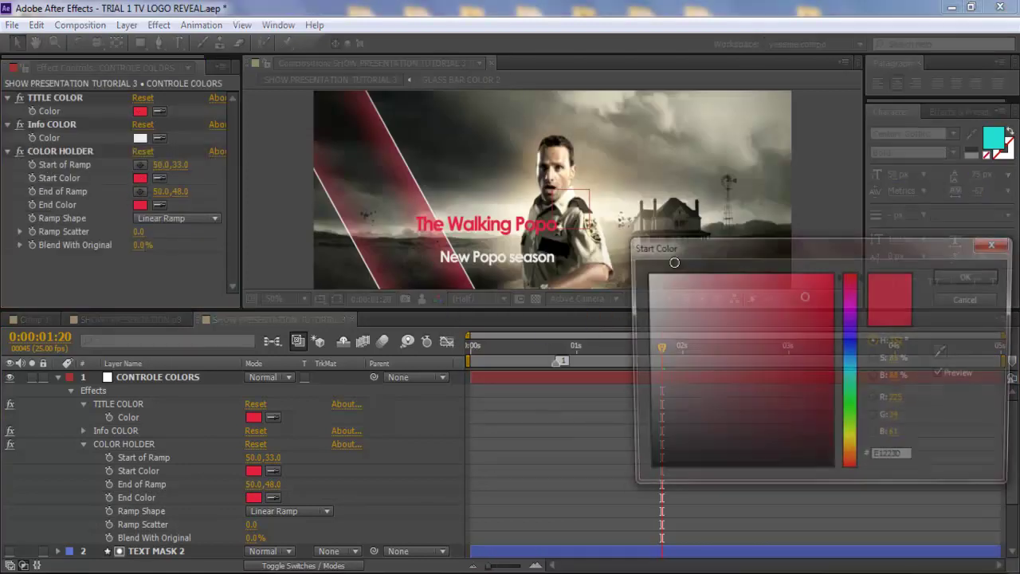
drag(850, 325, 839, 405)
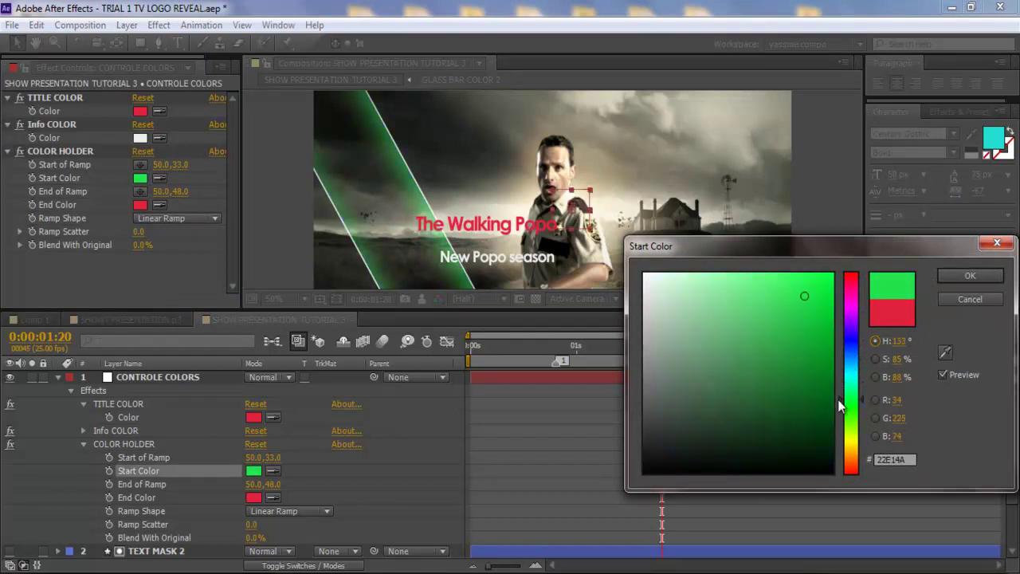
click(970, 275)
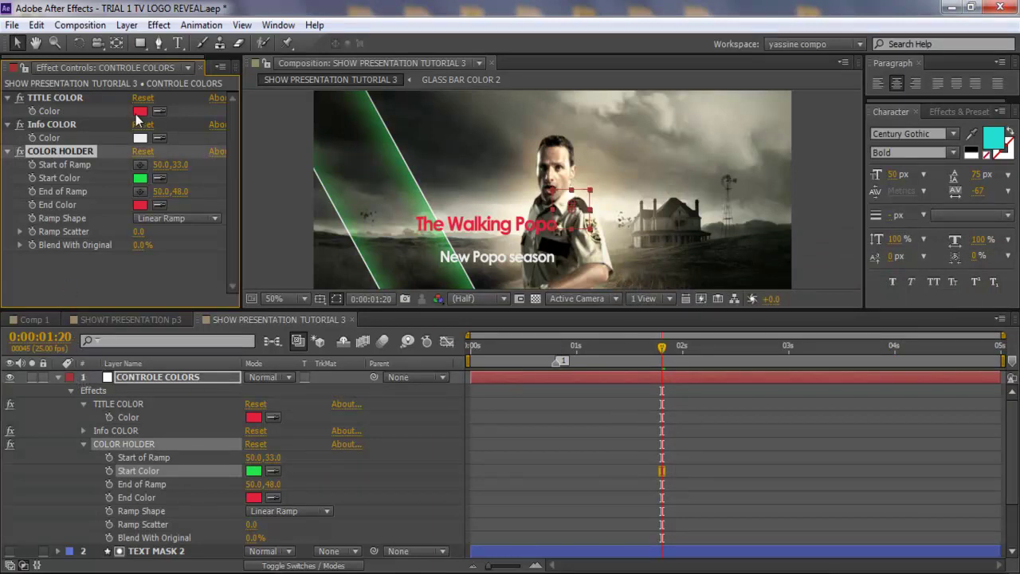
- Set TITLE COLOR to purple (hue 284) and zoom the viewer to 25%
click(139, 114)
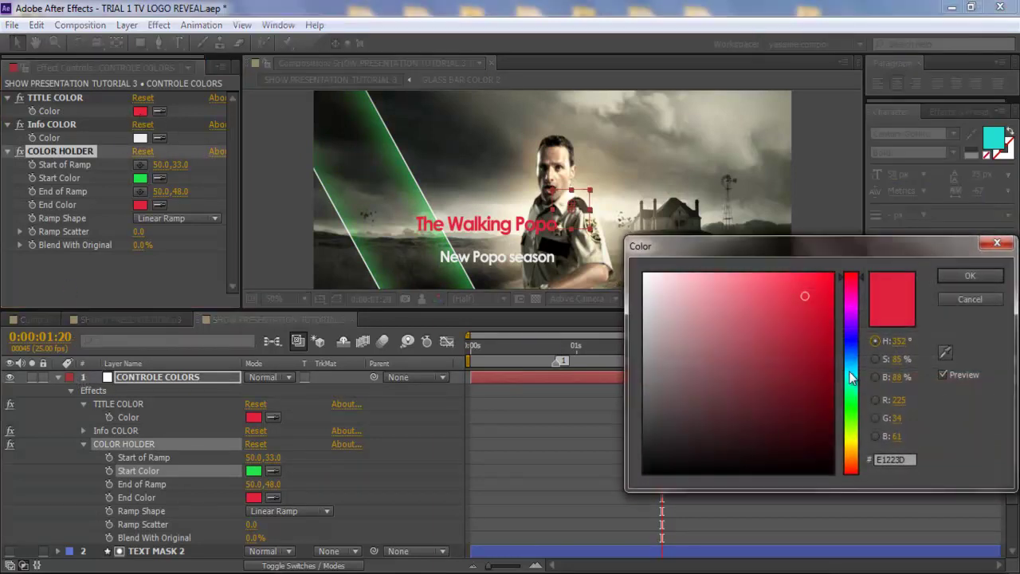
mouse_move(856, 414)
mouse_down()
mouse_move(852, 351)
mouse_move(851, 400)
mouse_up()
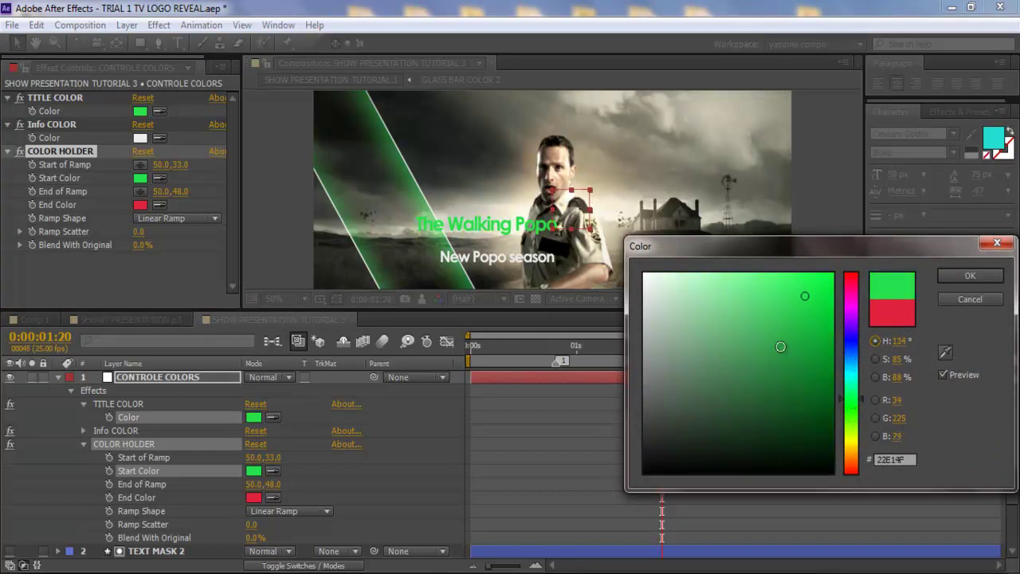
mouse_move(780, 347)
mouse_down()
mouse_move(706, 285)
mouse_move(829, 363)
mouse_move(820, 330)
mouse_move(833, 417)
mouse_move(795, 397)
mouse_move(749, 296)
mouse_move(813, 327)
mouse_up()
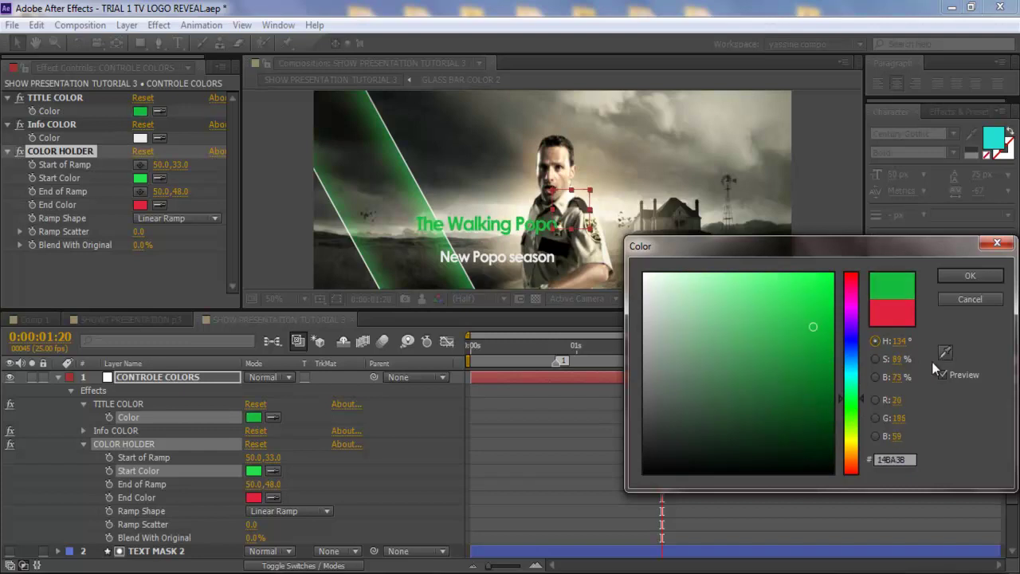
drag(850, 287, 850, 321)
click(970, 276)
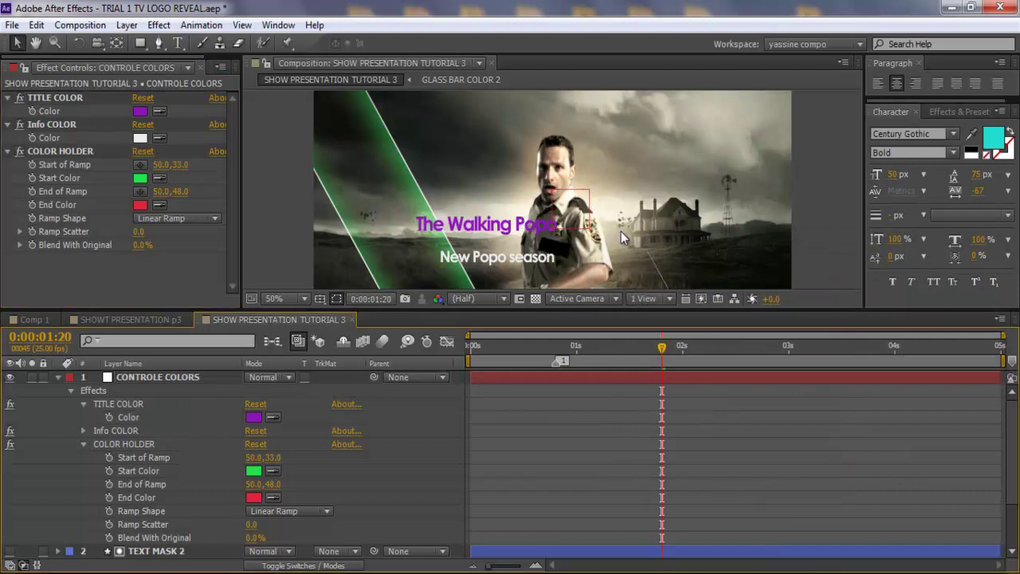
key(comma)
key(comma)
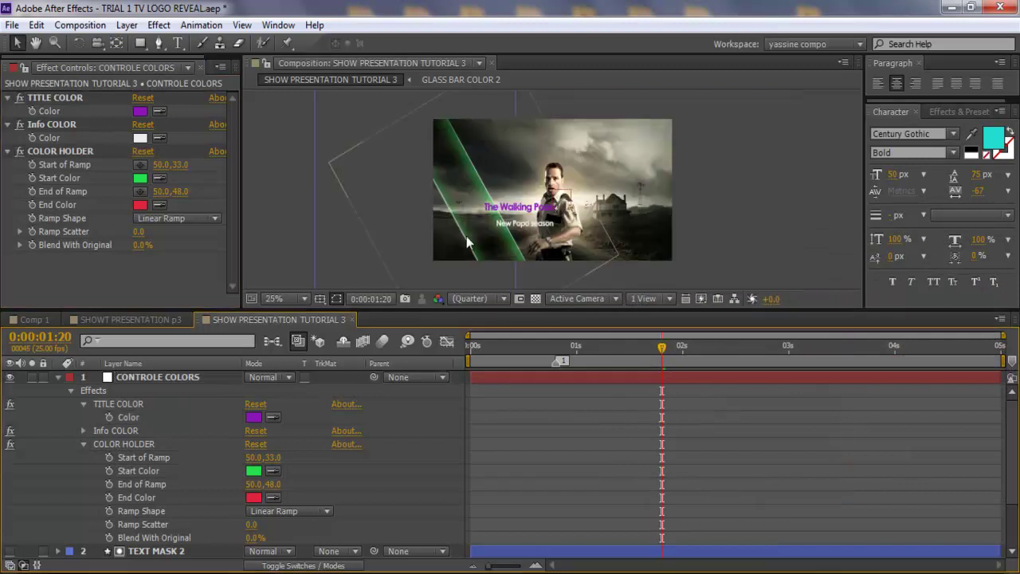
- Collapse CONTROLE COLORS, duplicate GLASS BAR COLOR 2, and drag the copy down-left
click(58, 377)
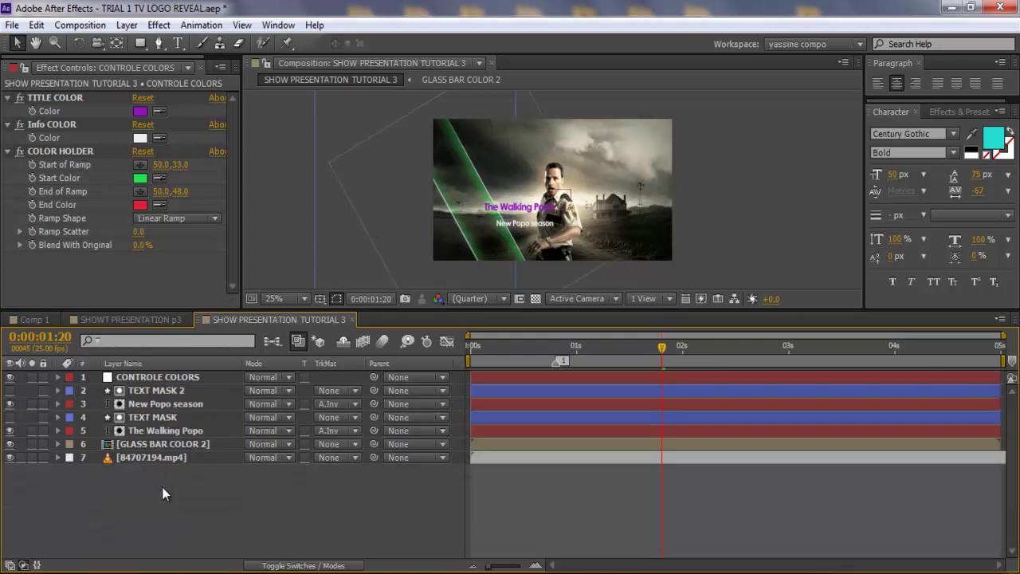
click(155, 447)
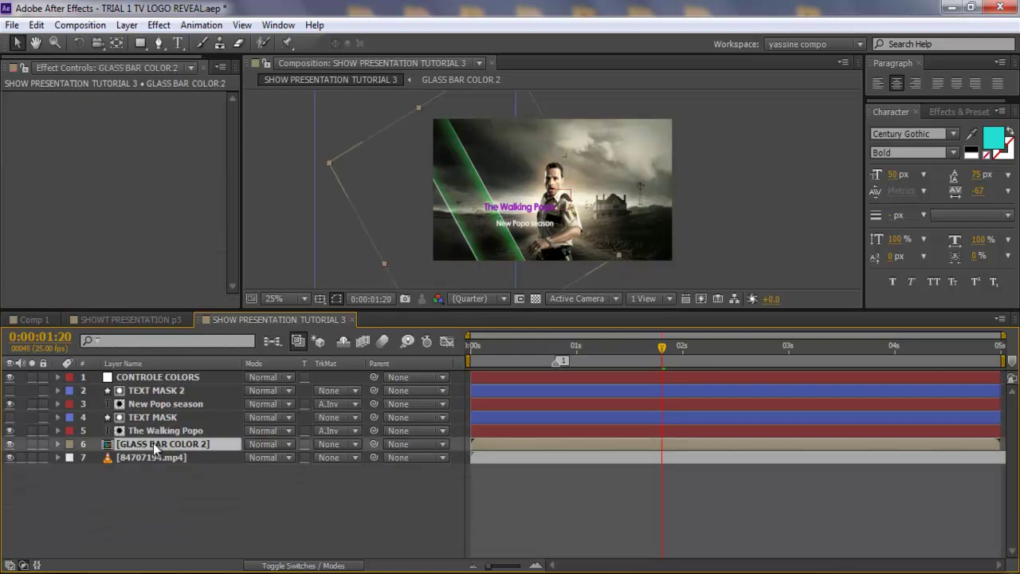
key(ctrl+d)
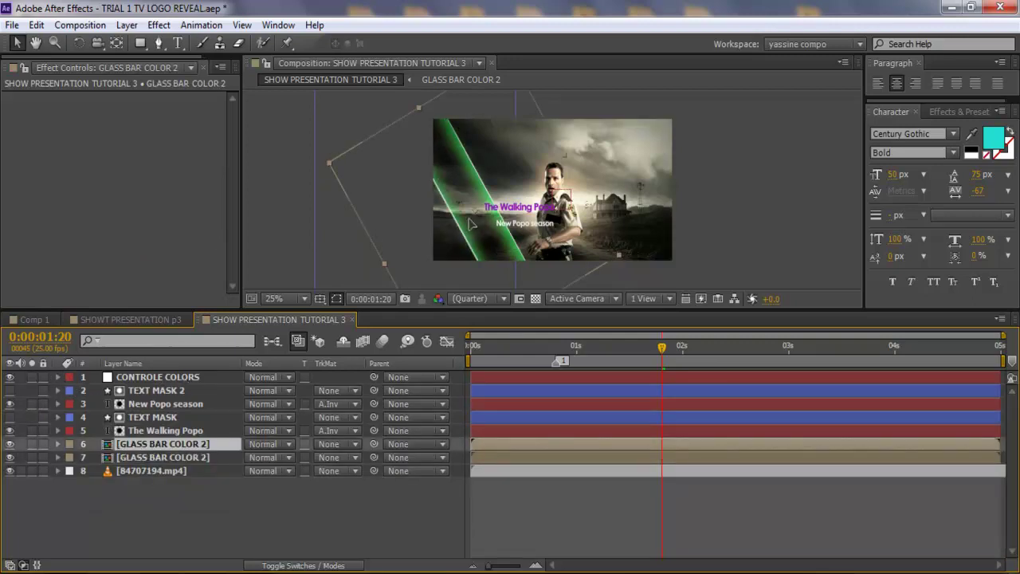
drag(471, 224, 401, 282)
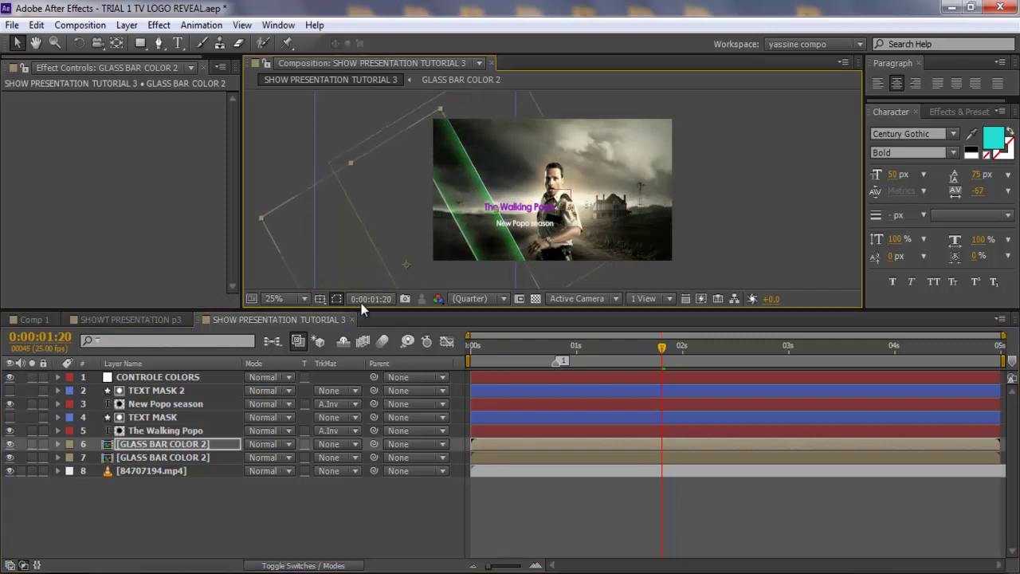
- Widen the copied bar's first Scale keyframe and replace the final one with a wider end Scale
key(s)
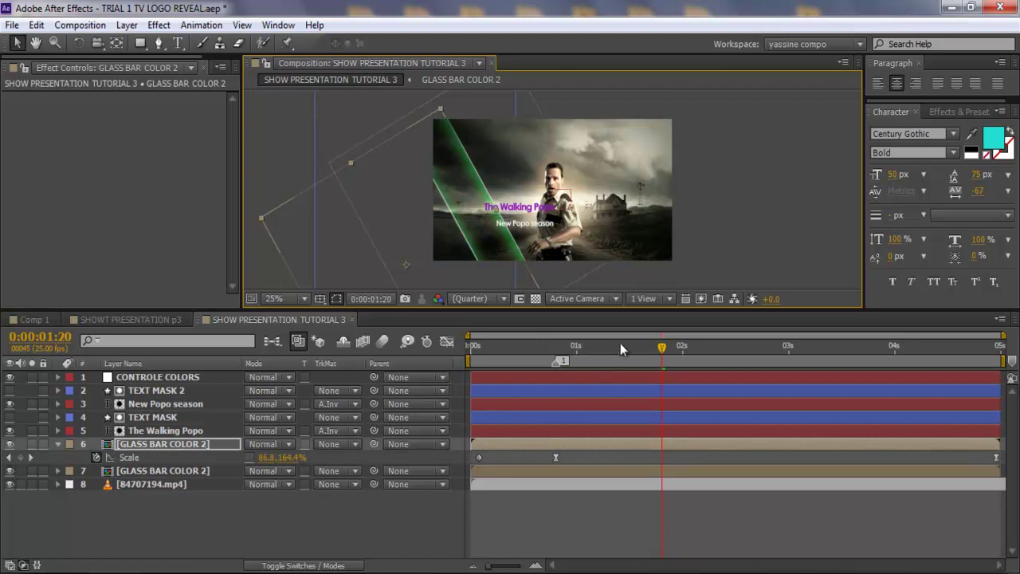
drag(542, 347, 950, 375)
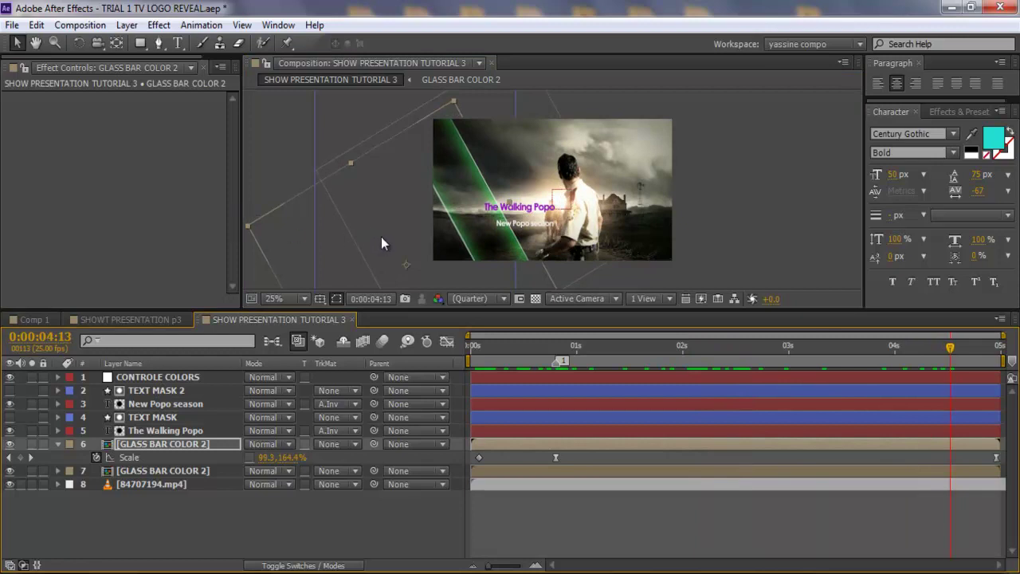
key(j)
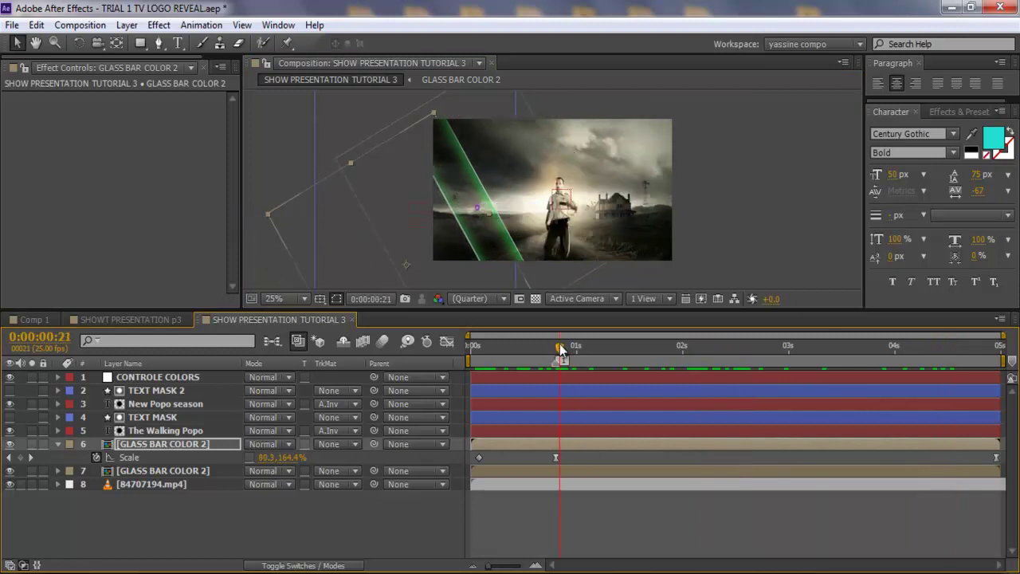
drag(271, 457, 350, 472)
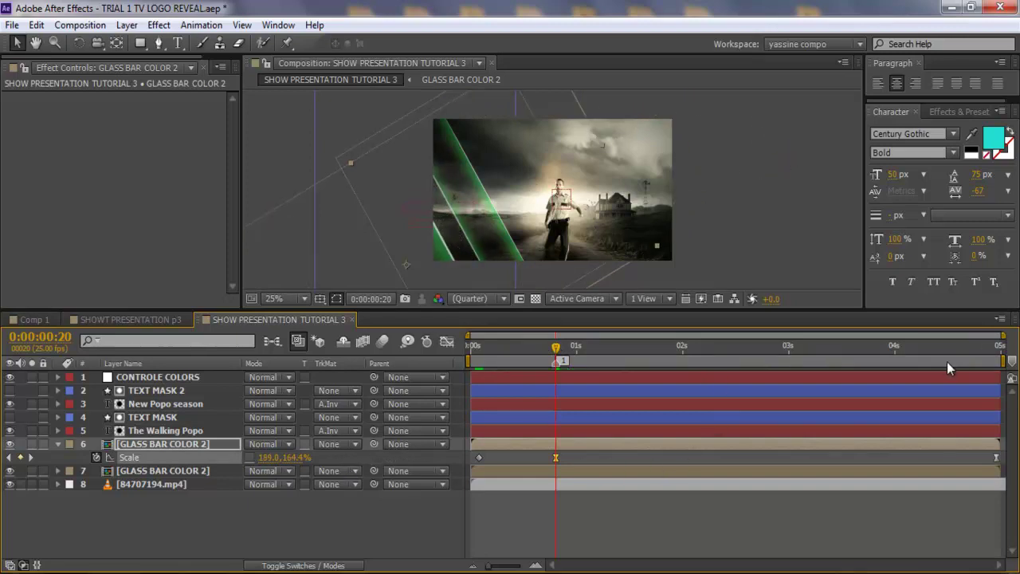
drag(947, 360, 772, 364)
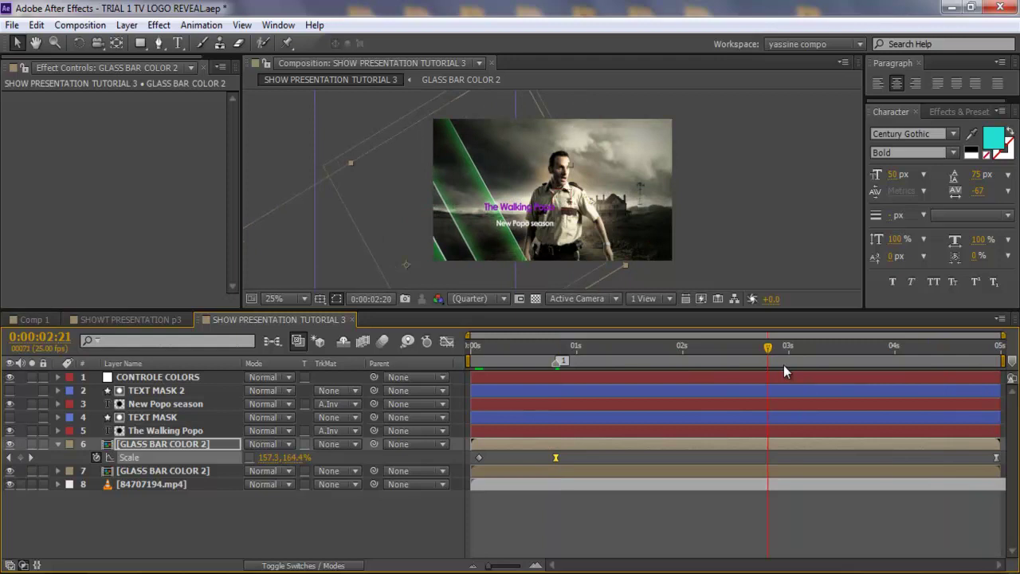
click(999, 459)
key(Delete)
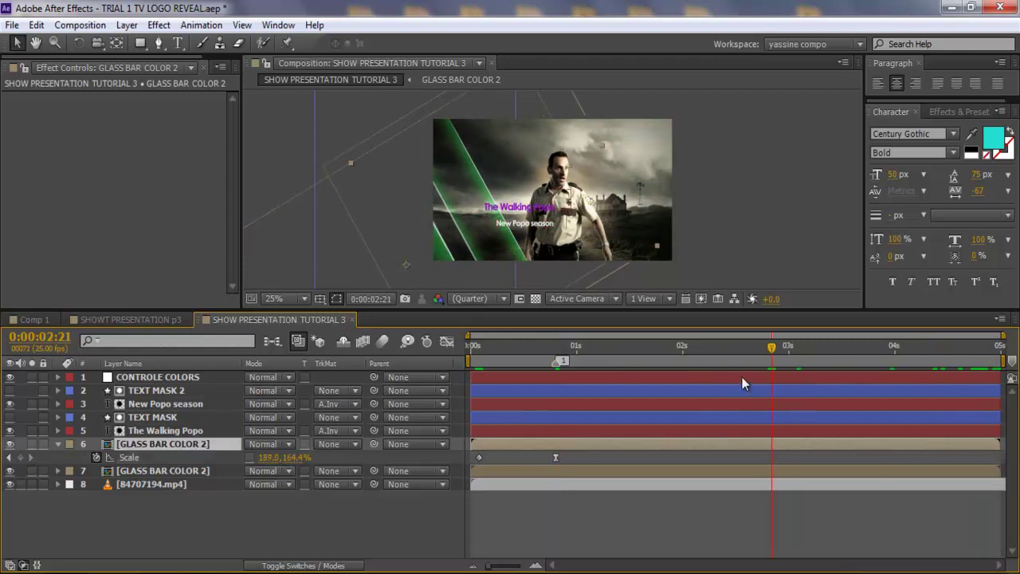
key(End)
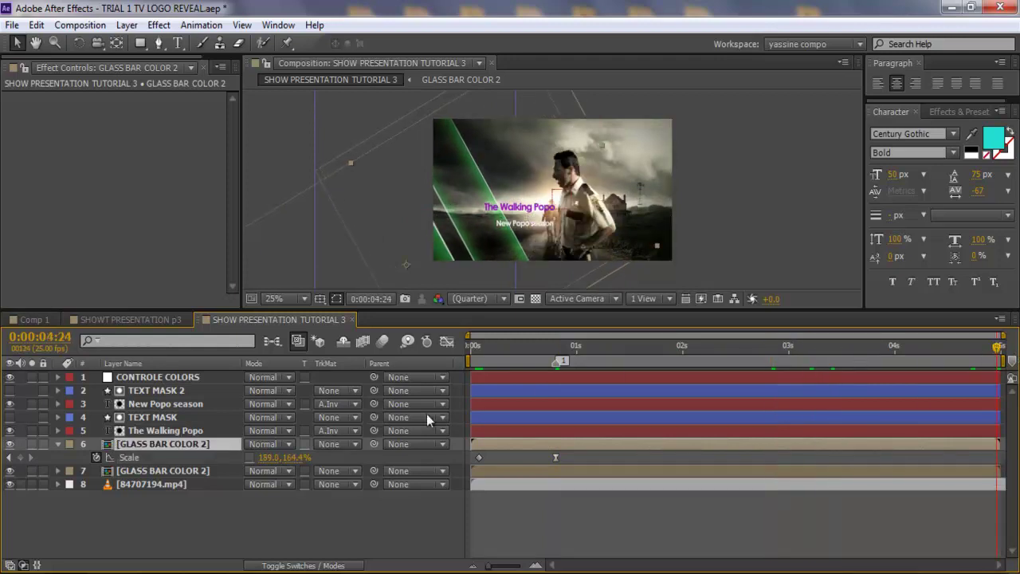
drag(265, 459, 301, 463)
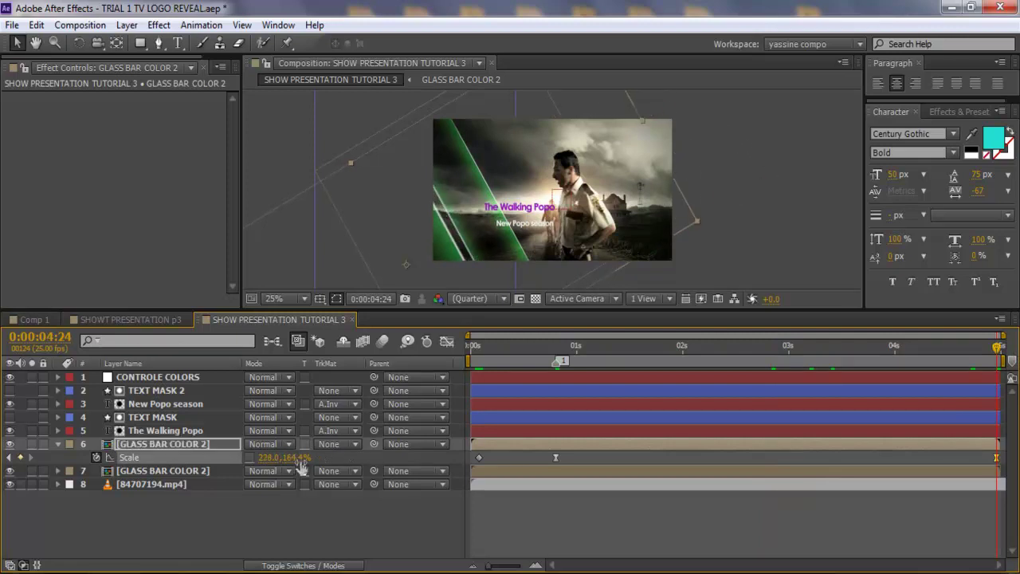
- Keyframe Position so the bar slides up-right from -144,738 to 20,658 at 0:00:02:01
key(p)
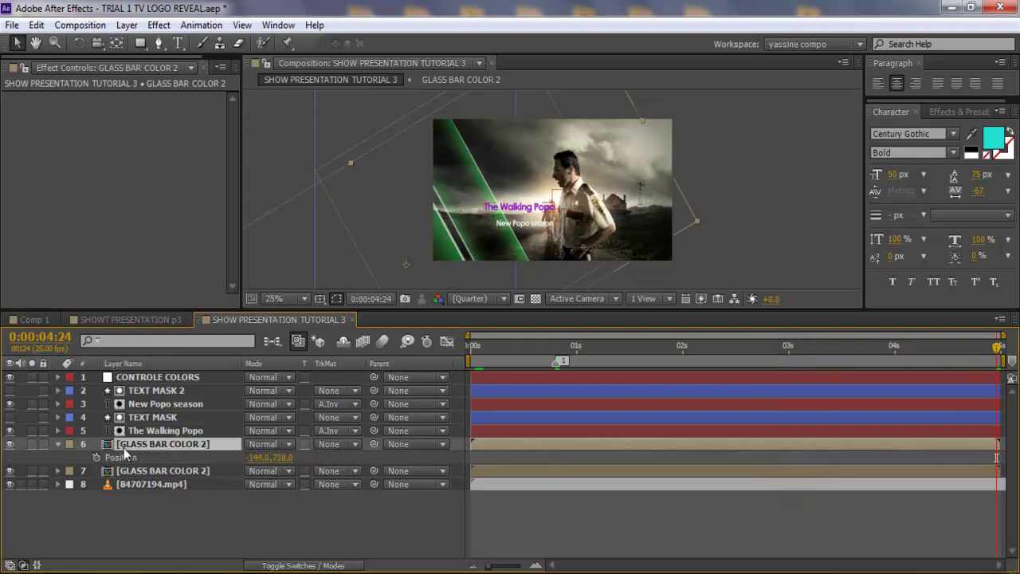
click(95, 457)
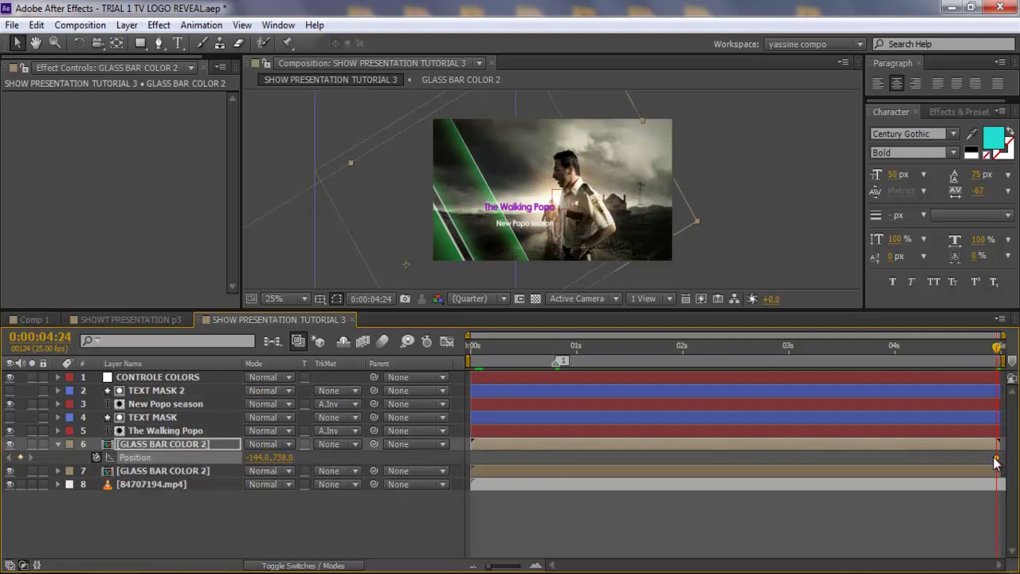
drag(997, 459, 520, 473)
key(p)
key(u)
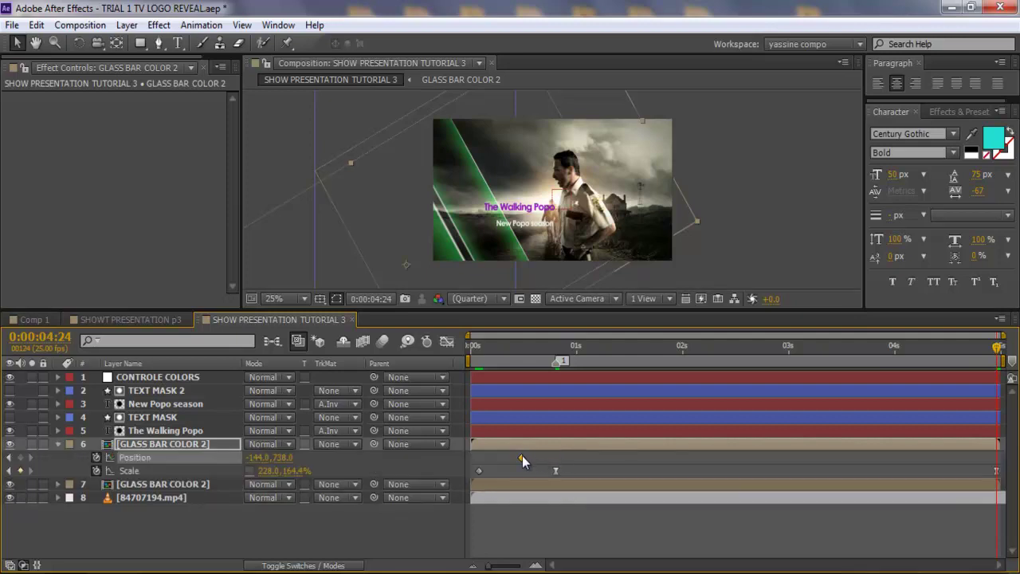
drag(522, 456, 538, 471)
drag(656, 345, 687, 345)
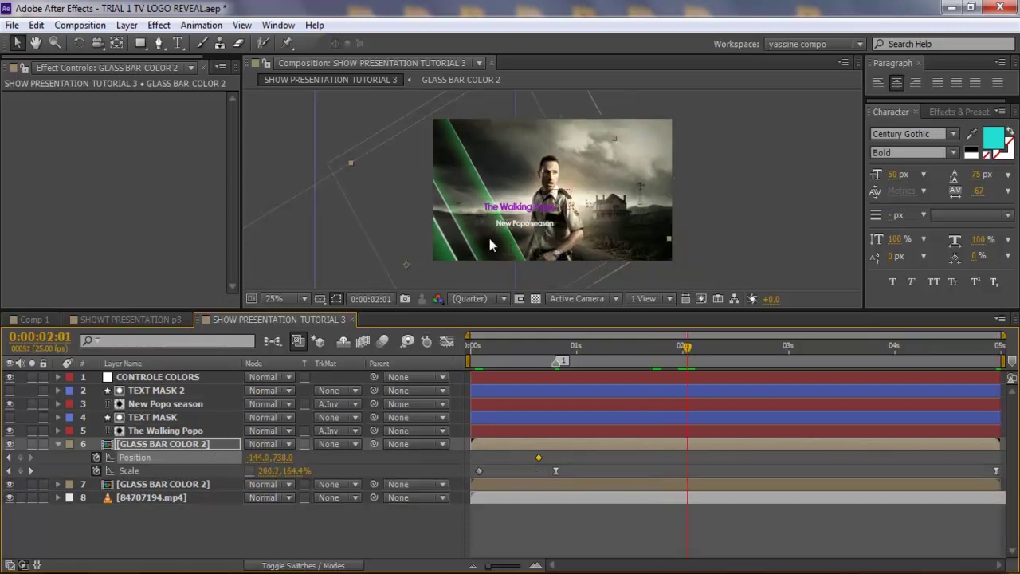
drag(438, 256, 459, 261)
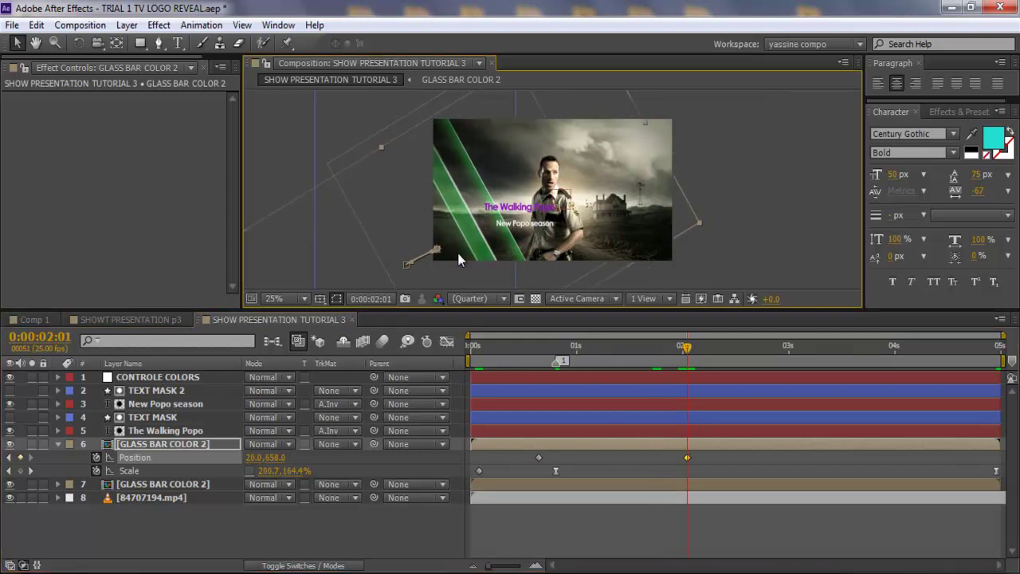
- Enable Collapse Transformations on the copied glass bar layer
click(207, 446)
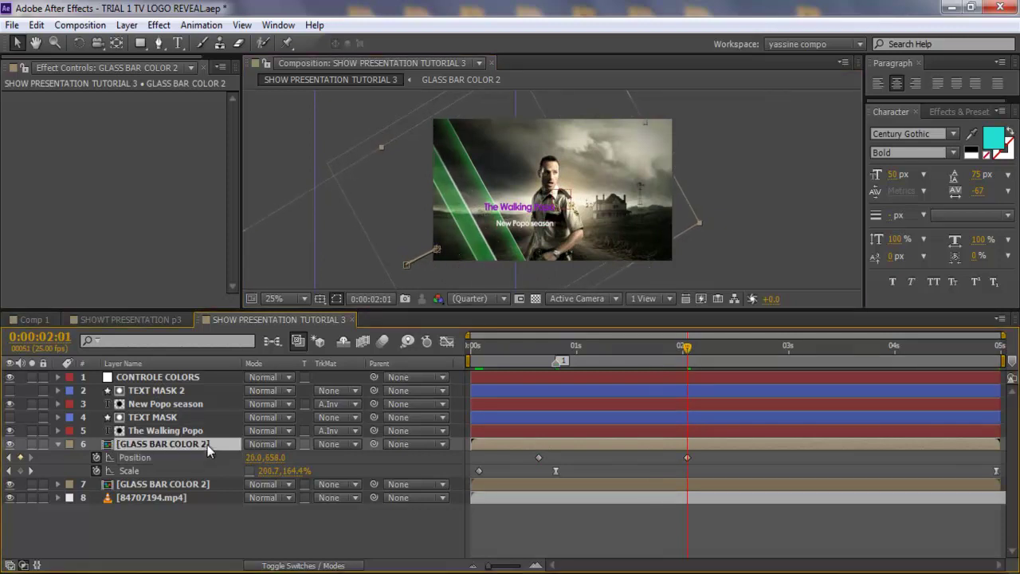
key(F4)
click(260, 445)
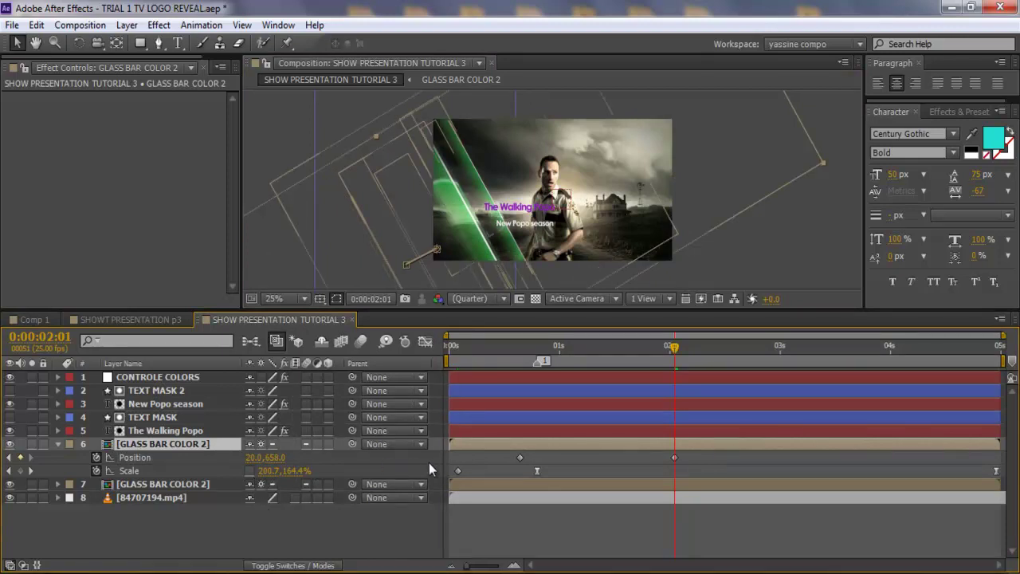
- Scrub through the two-bar animation and select CONTROLE COLORS to show its effect settings
click(615, 526)
drag(674, 349, 923, 358)
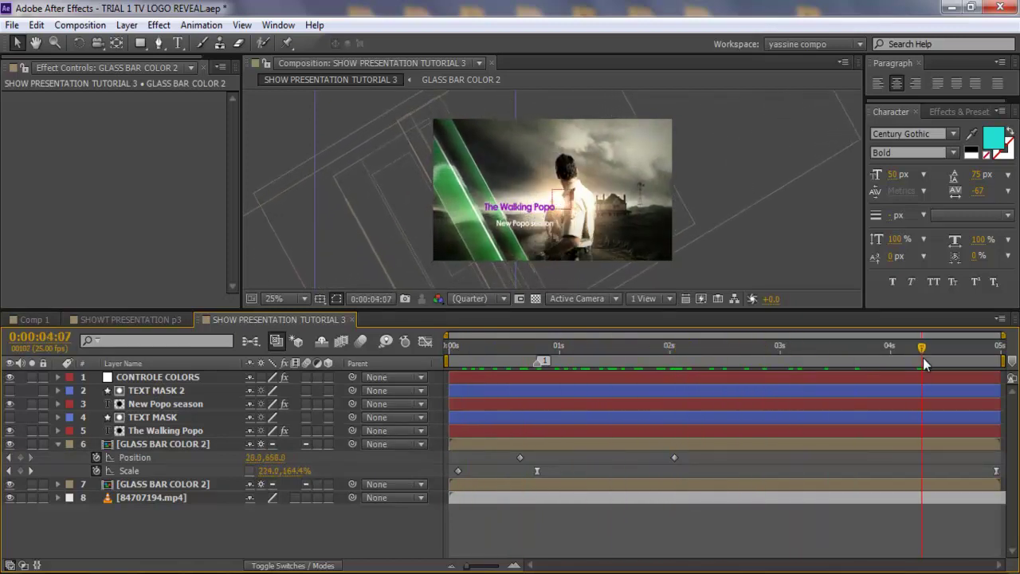
key(space)
key(space)
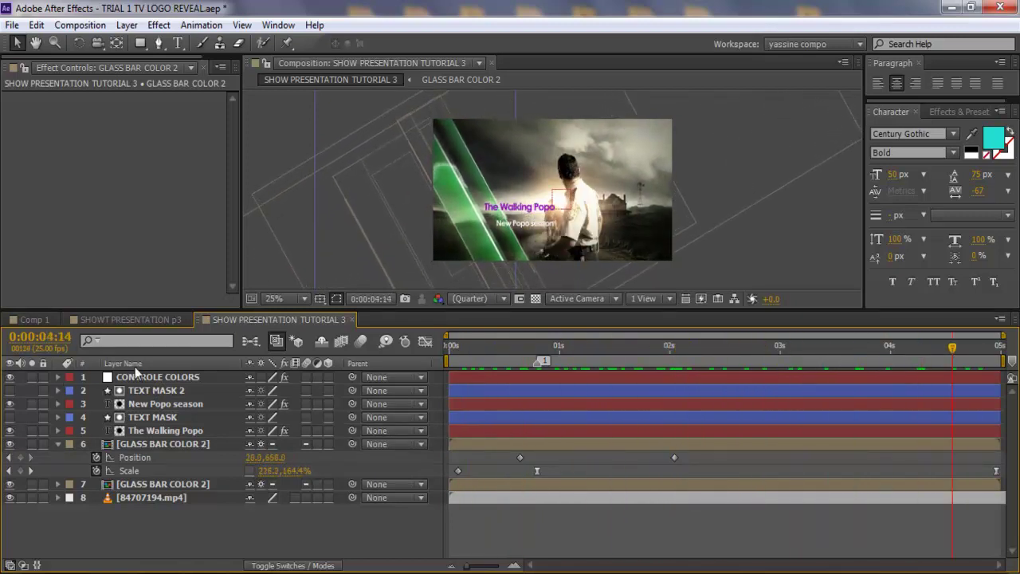
click(156, 381)
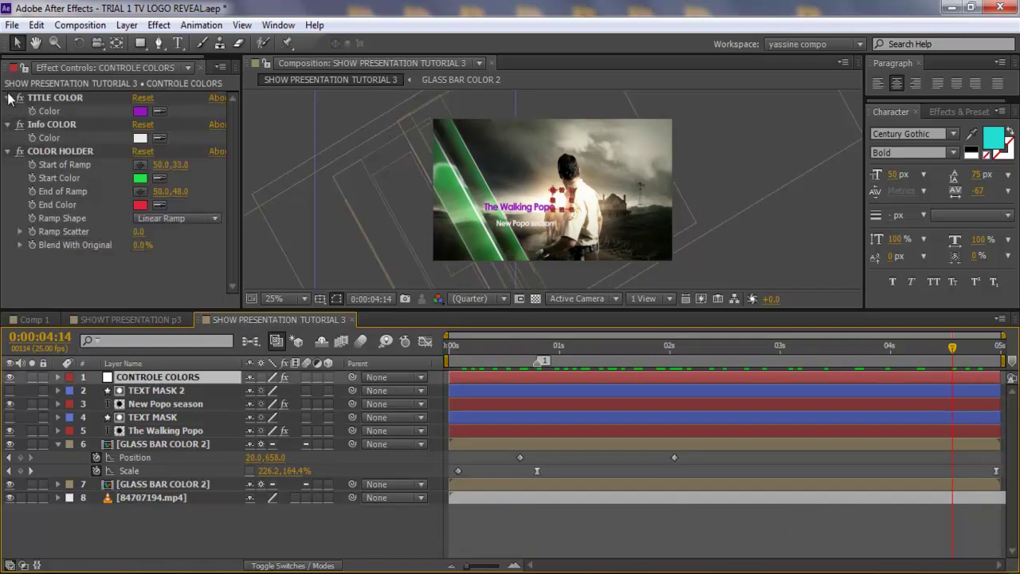
click(7, 104)
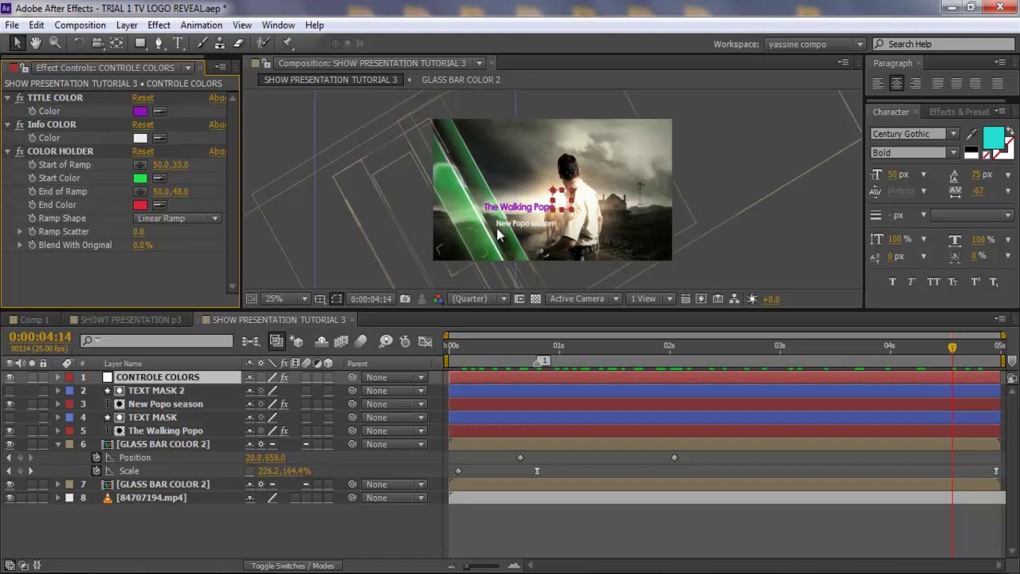
drag(523, 350, 848, 373)
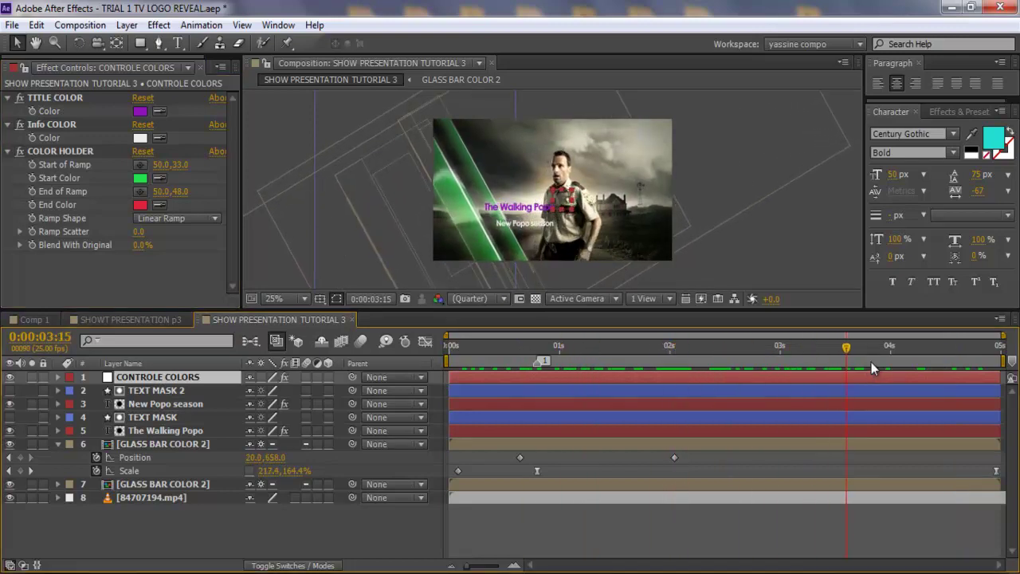